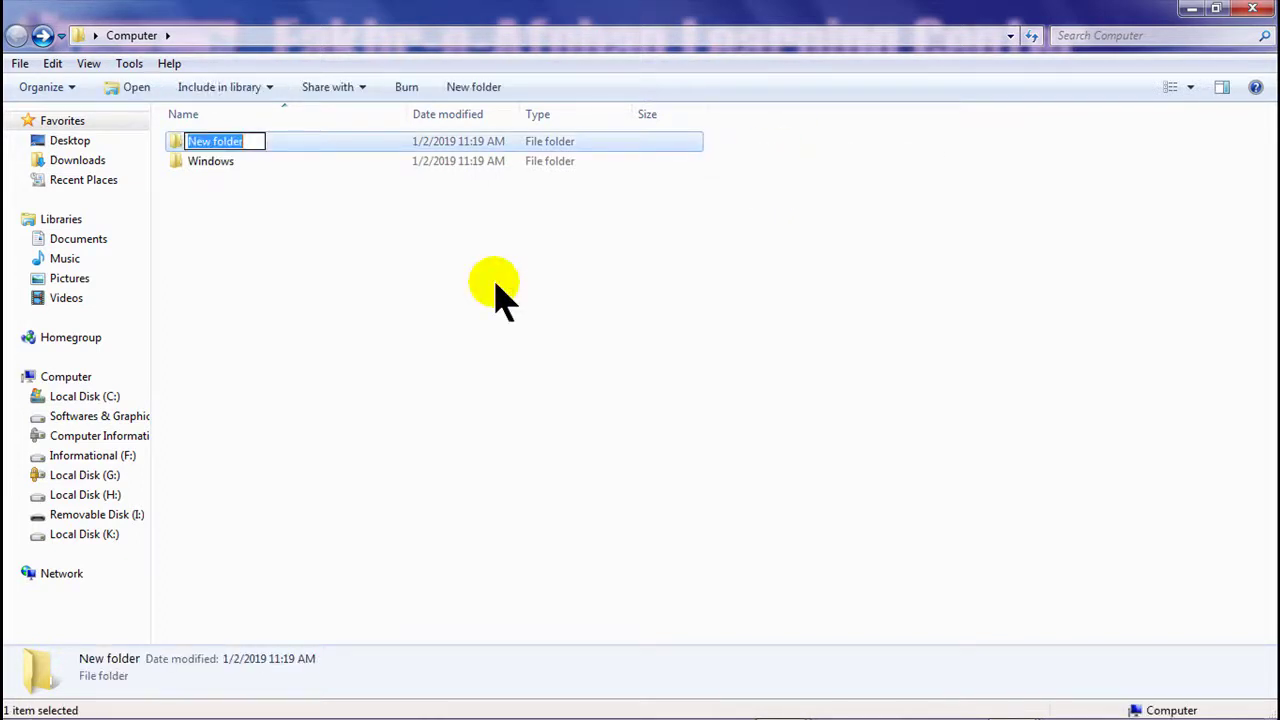
Step: Name the new folder inside the Computer folder Word and clear the selection
type("Word")
key("Return")
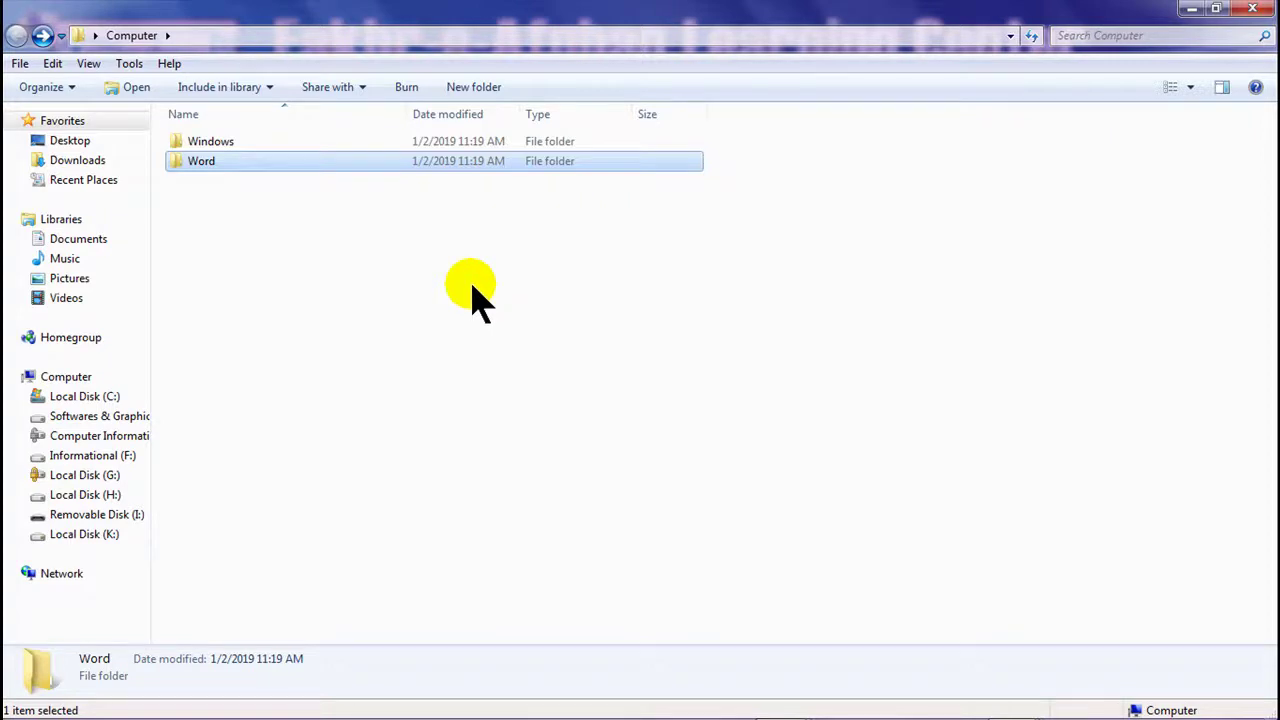
left_click(471, 285)
right_click(589, 670)
left_click(498, 350)
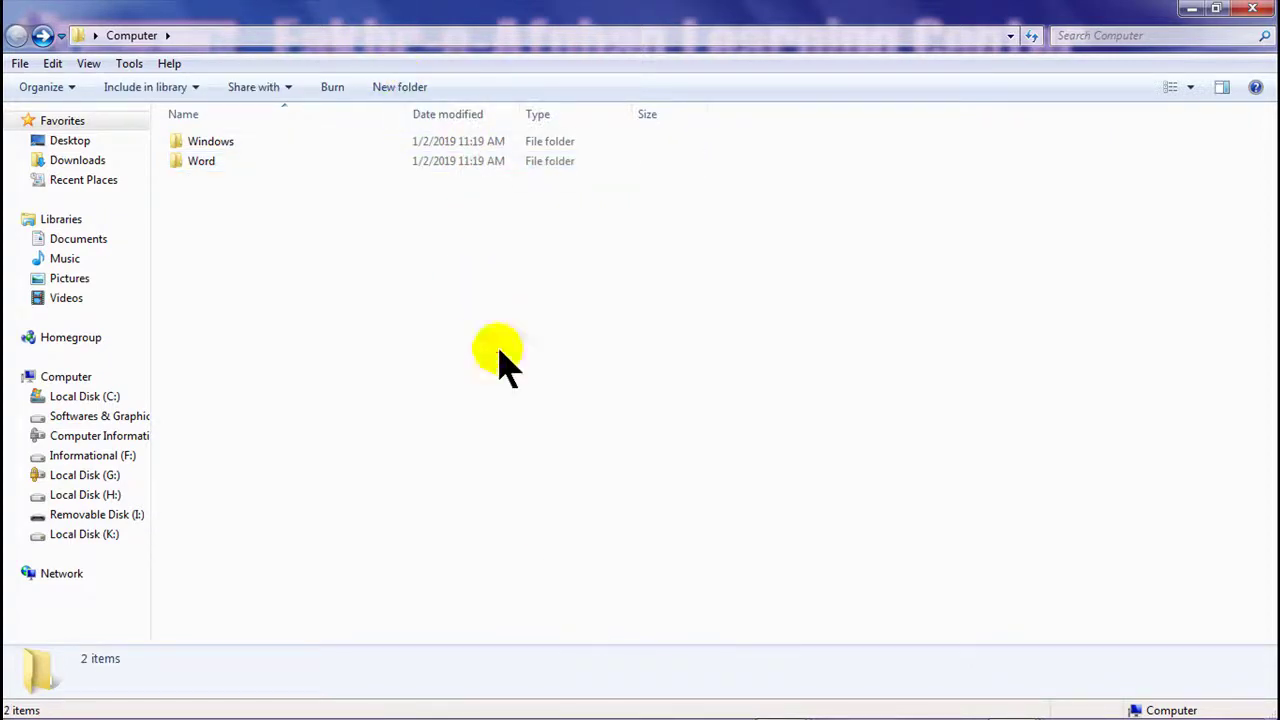
Step: Create another folder named Excel beside the Windows and Word folders, and close the folder window
right_click(463, 270)
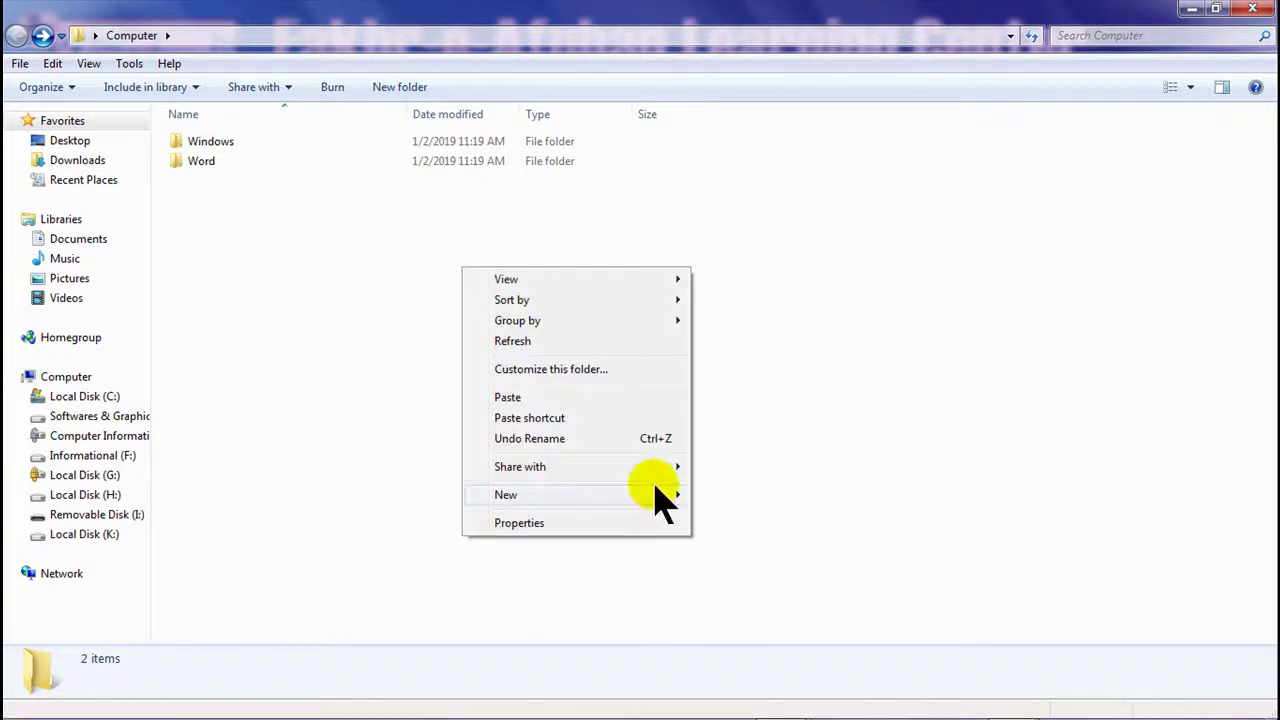
mouse_move(655, 495)
left_click(716, 220)
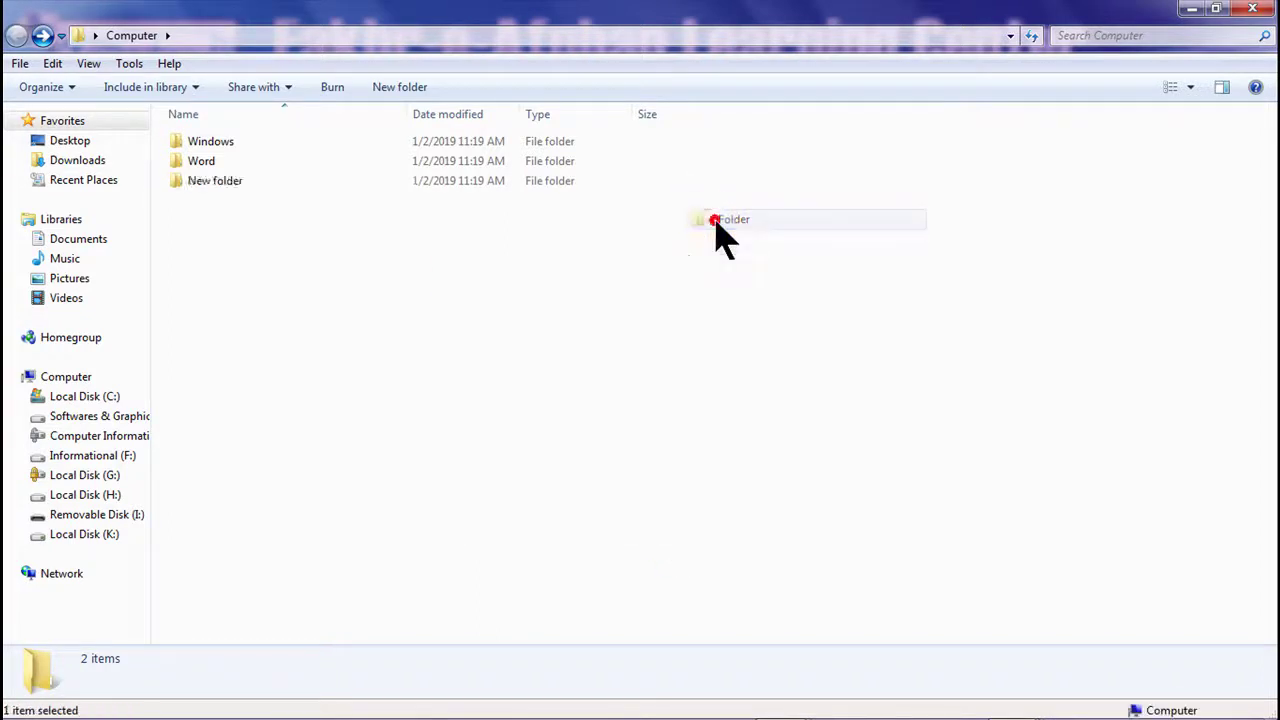
type("E")
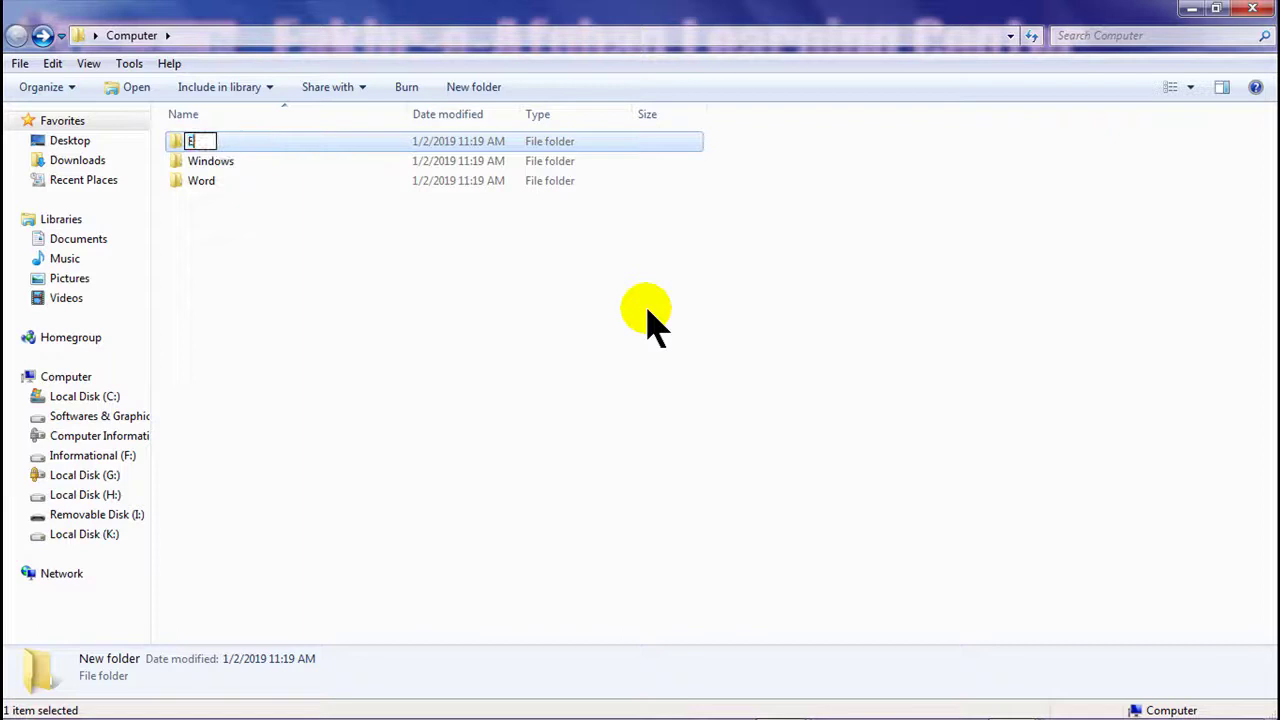
type("xcel")
key("Return")
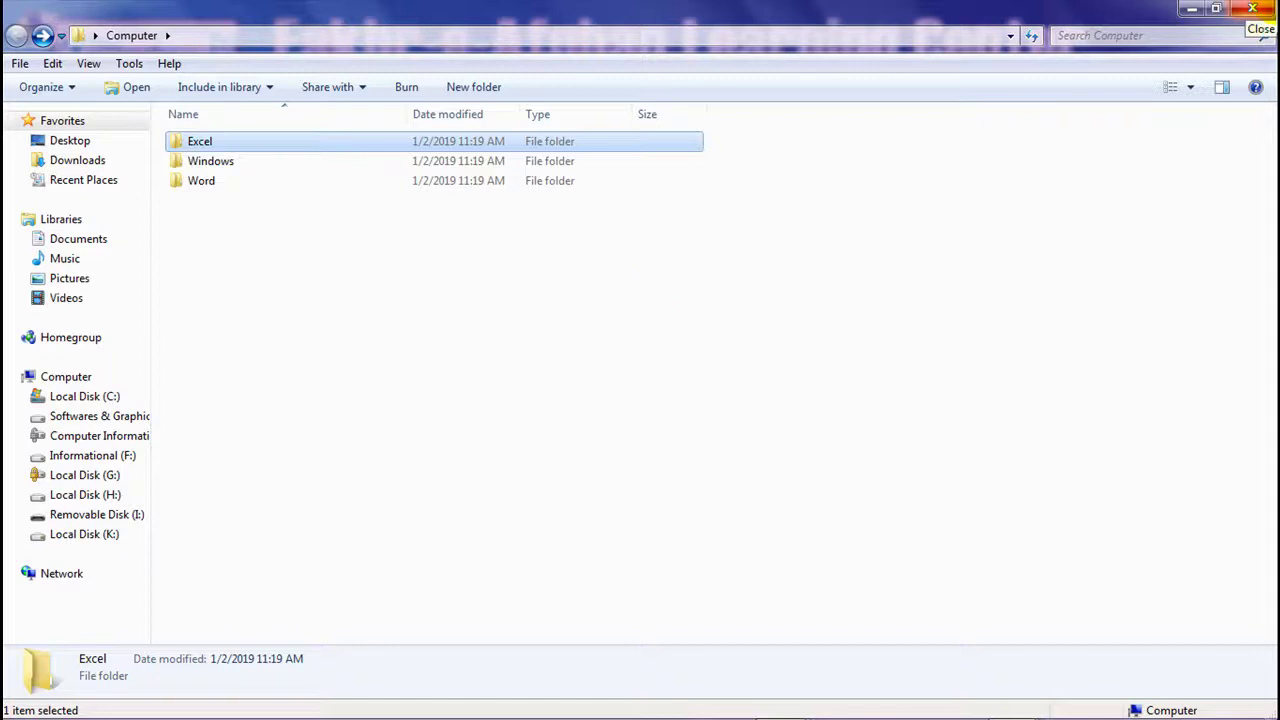
left_click(1252, 9)
right_click(510, 362)
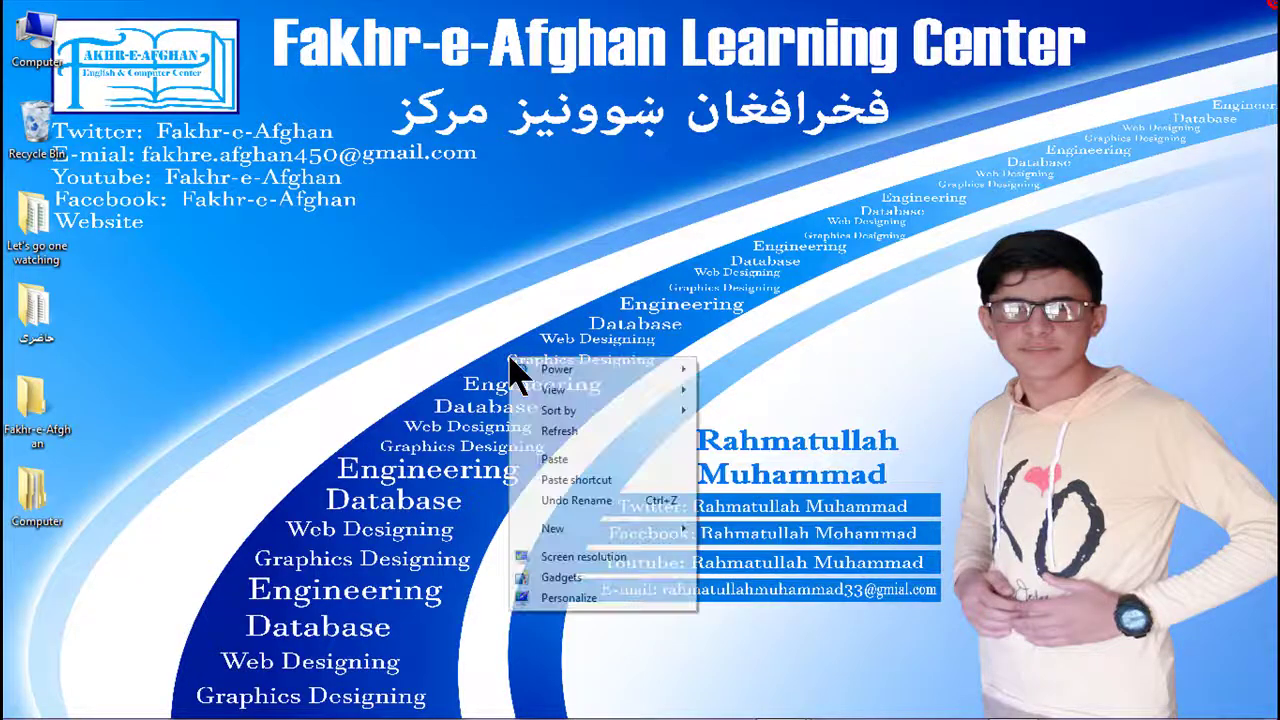
mouse_move(614, 524)
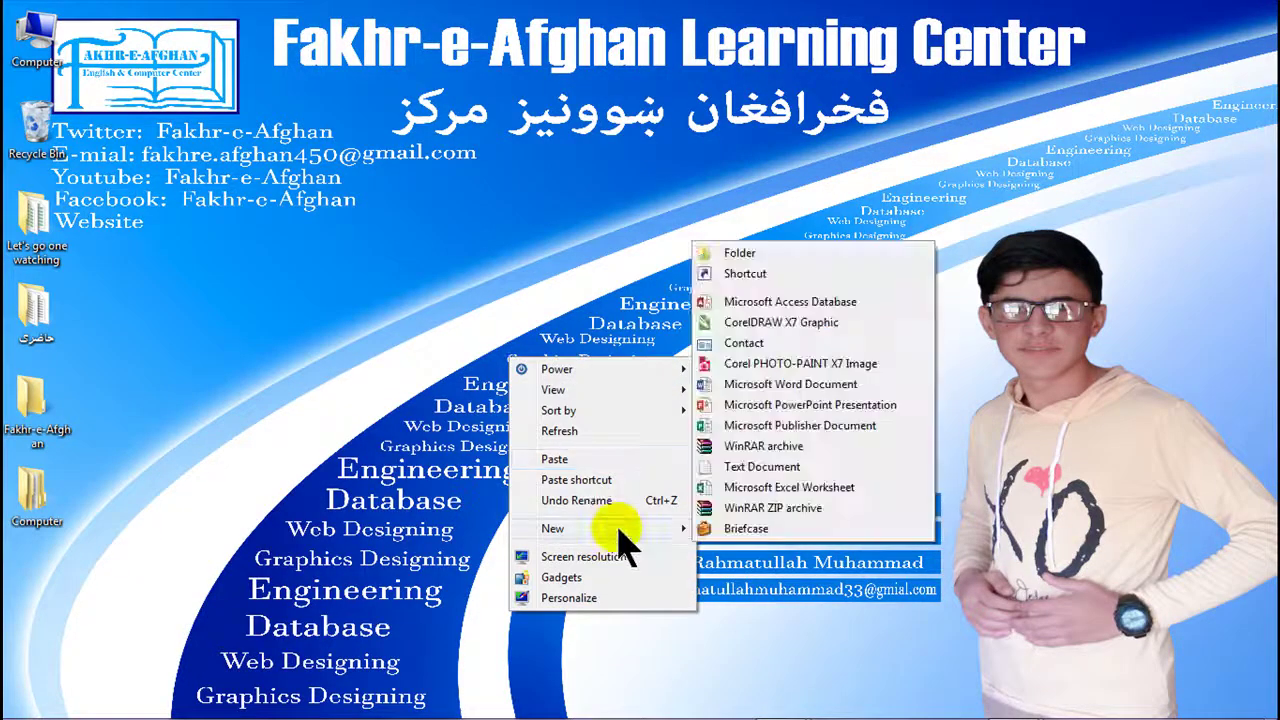
left_click(450, 535)
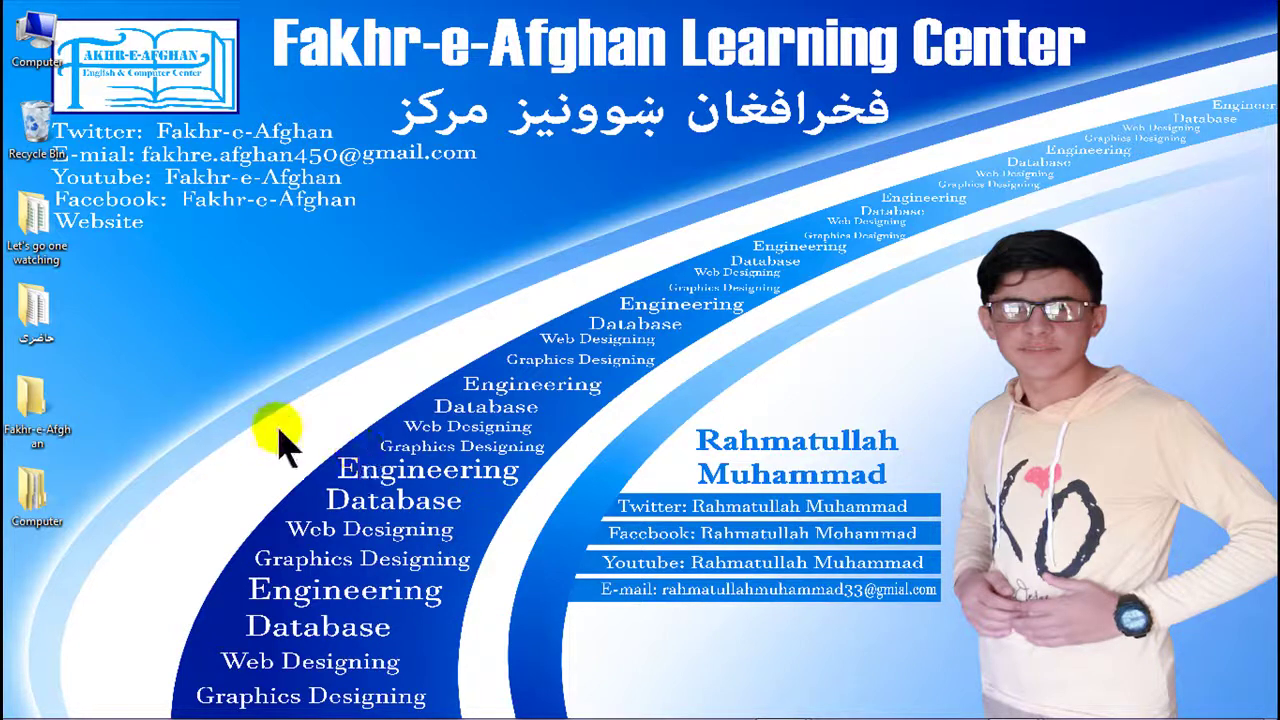
Step: Open the Computer folder on the desktop, check its Excel, Windows and Word subfolders, and close it
left_click(56, 503)
left_click(56, 503)
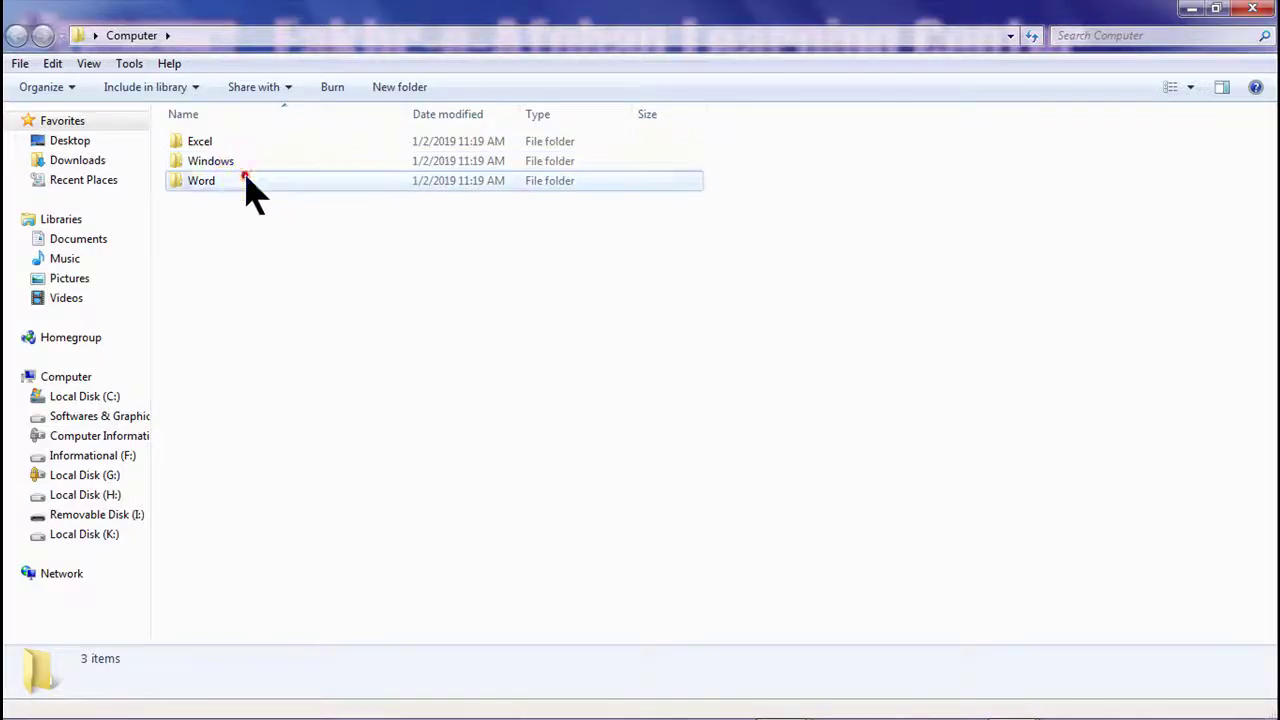
left_click(245, 181)
left_click(234, 141)
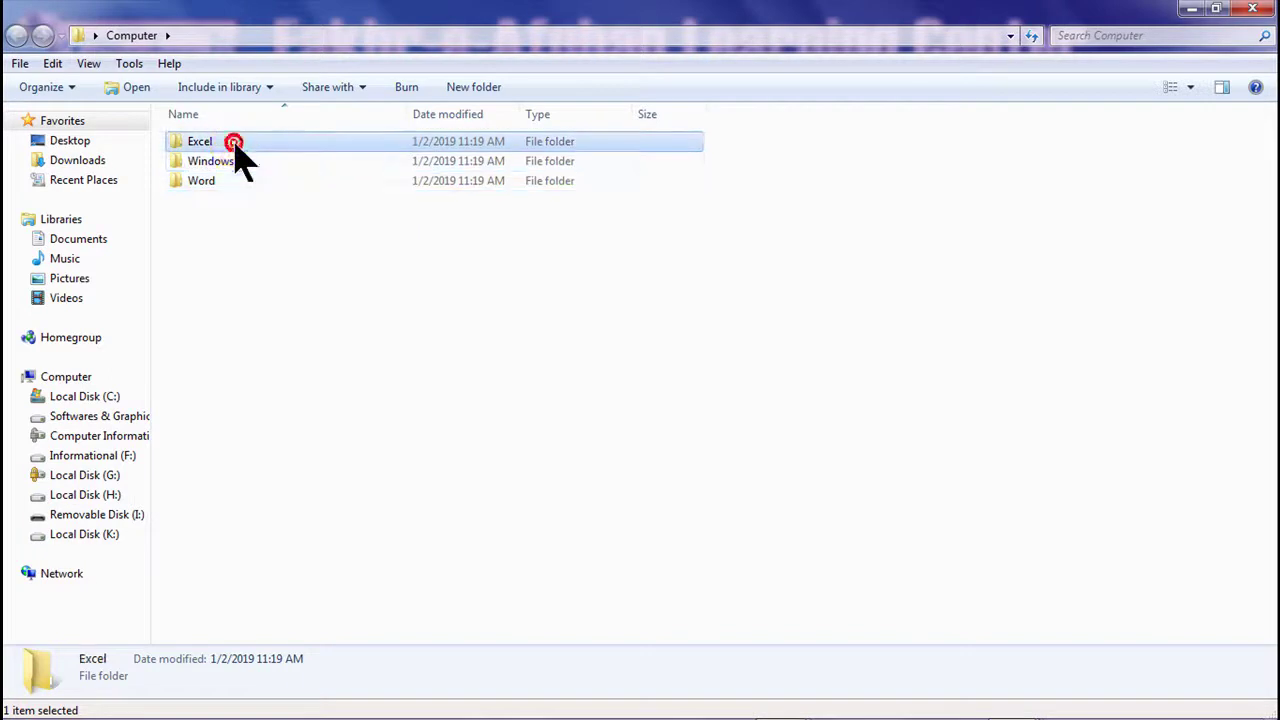
left_click(244, 162)
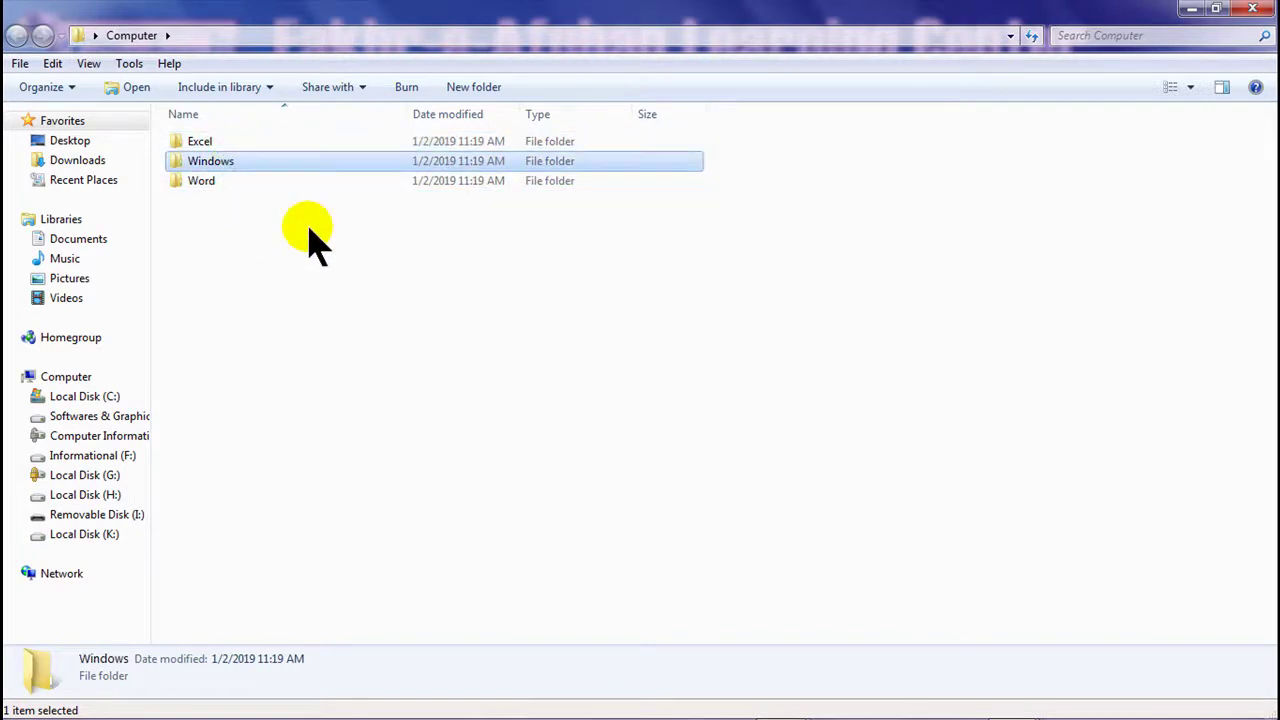
left_click(309, 226)
left_click(1252, 8)
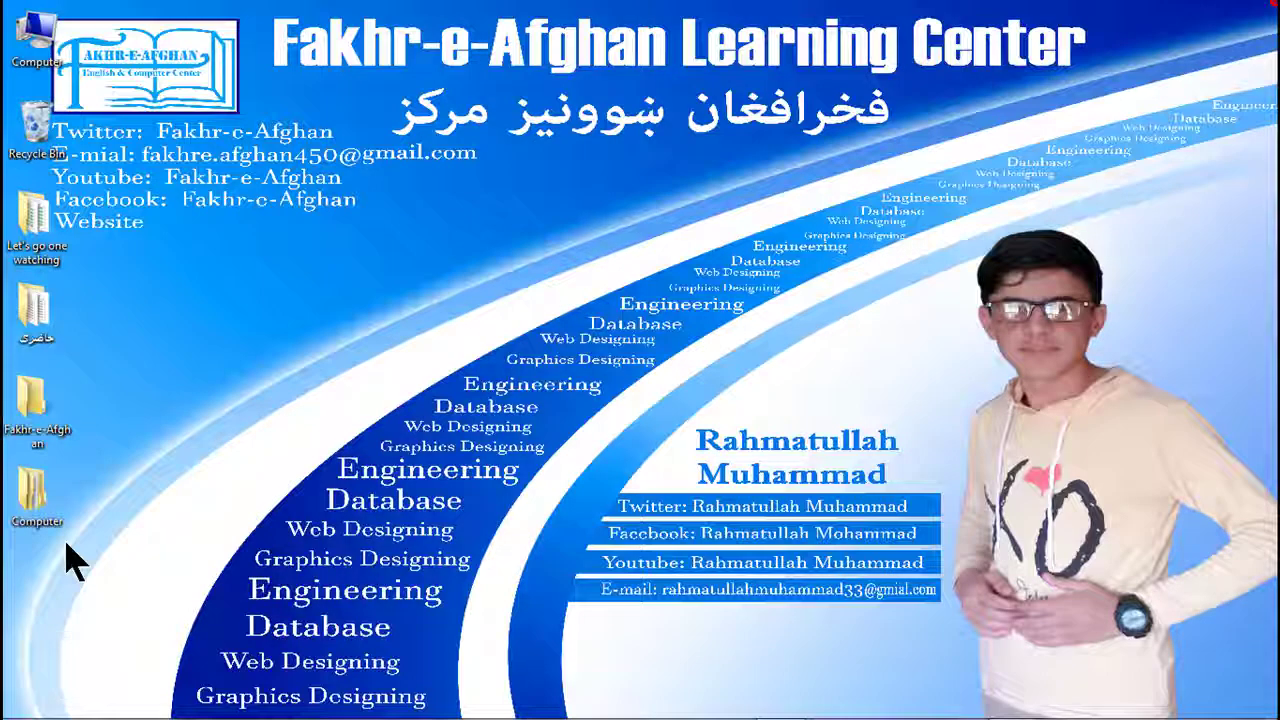
Step: Reopen the desktop's Computer folder to view its contents again, and close it
left_click(45, 522)
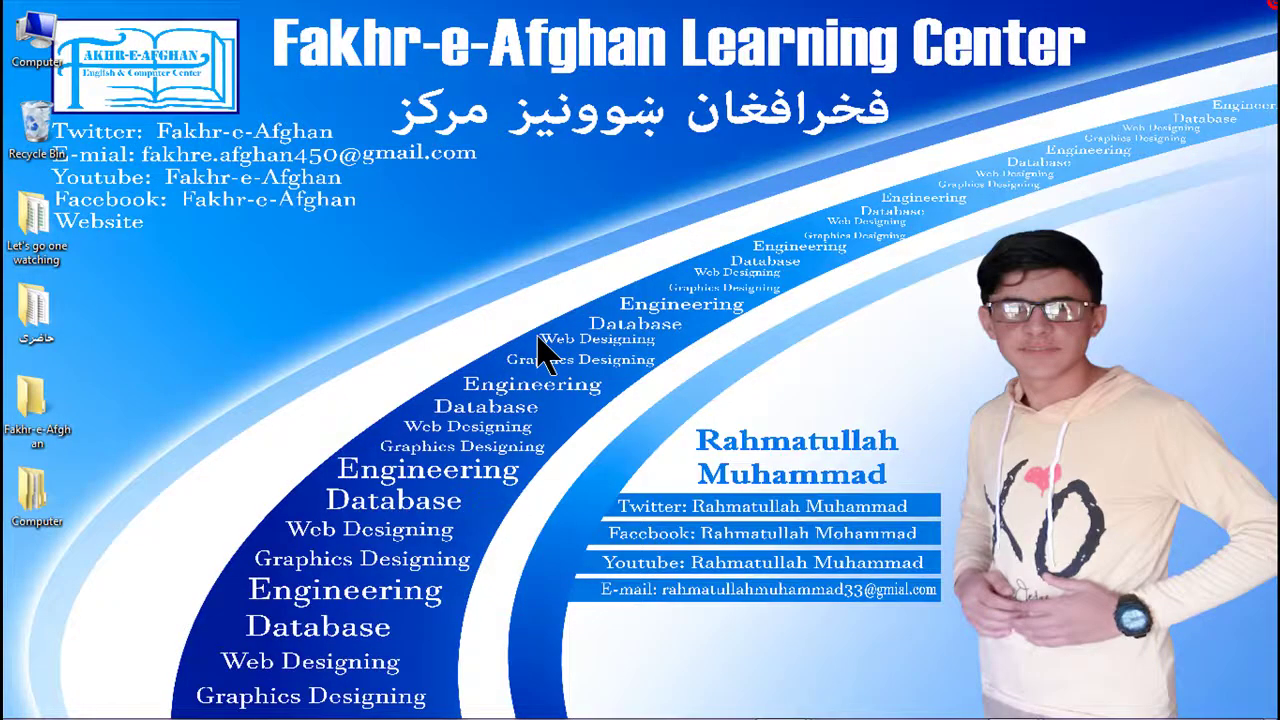
left_click(538, 337)
double_click(61, 479)
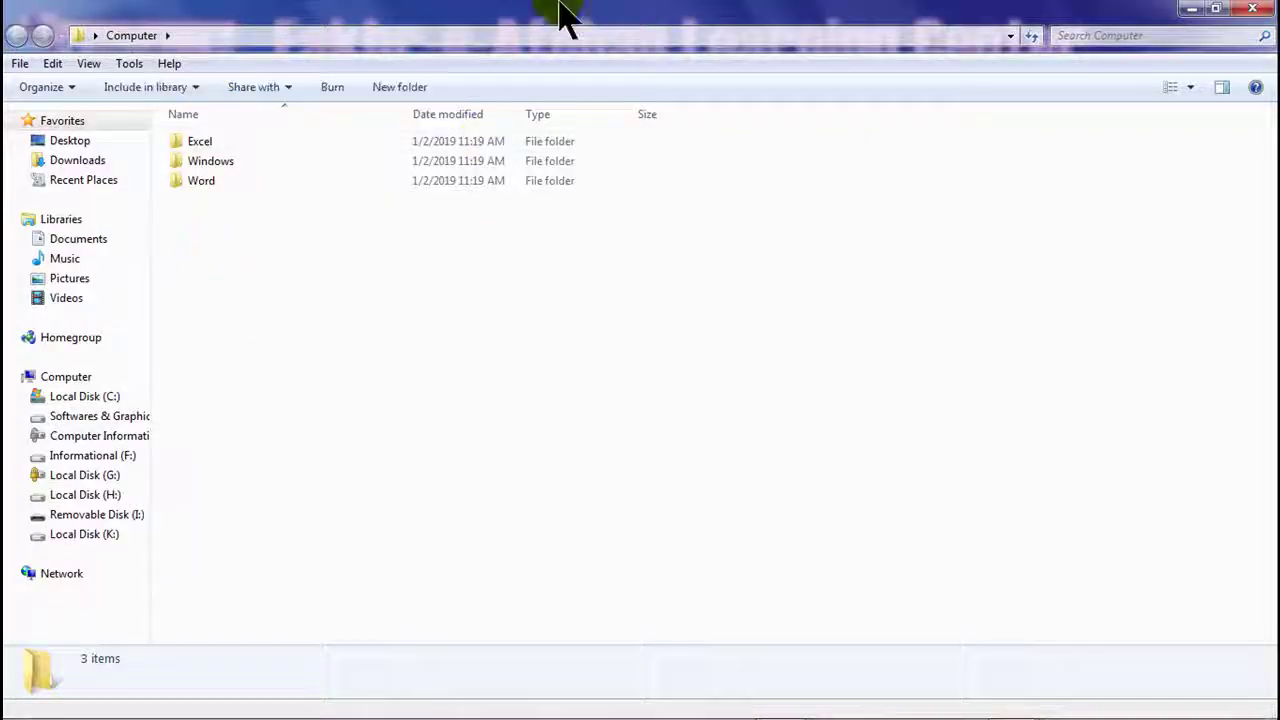
left_click(1270, 4)
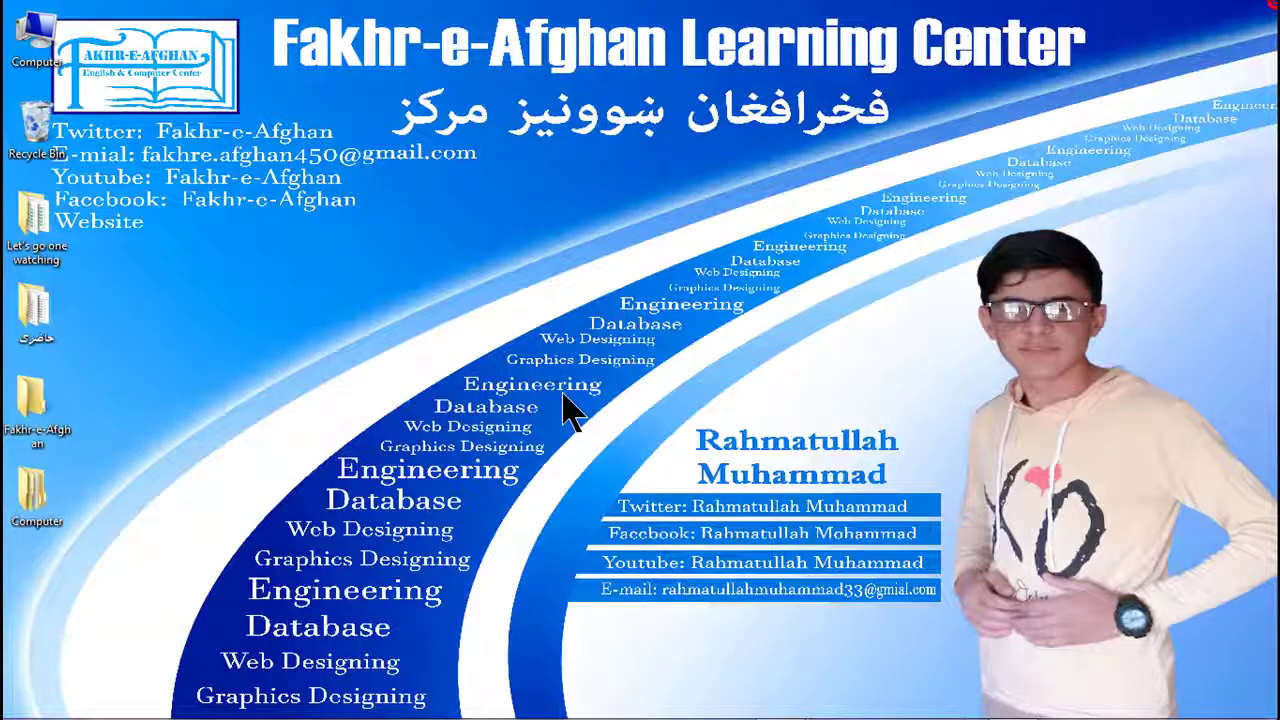
Step: Refresh the desktop after viewing the item types that can be created there
right_click(564, 395)
mouse_move(710, 566)
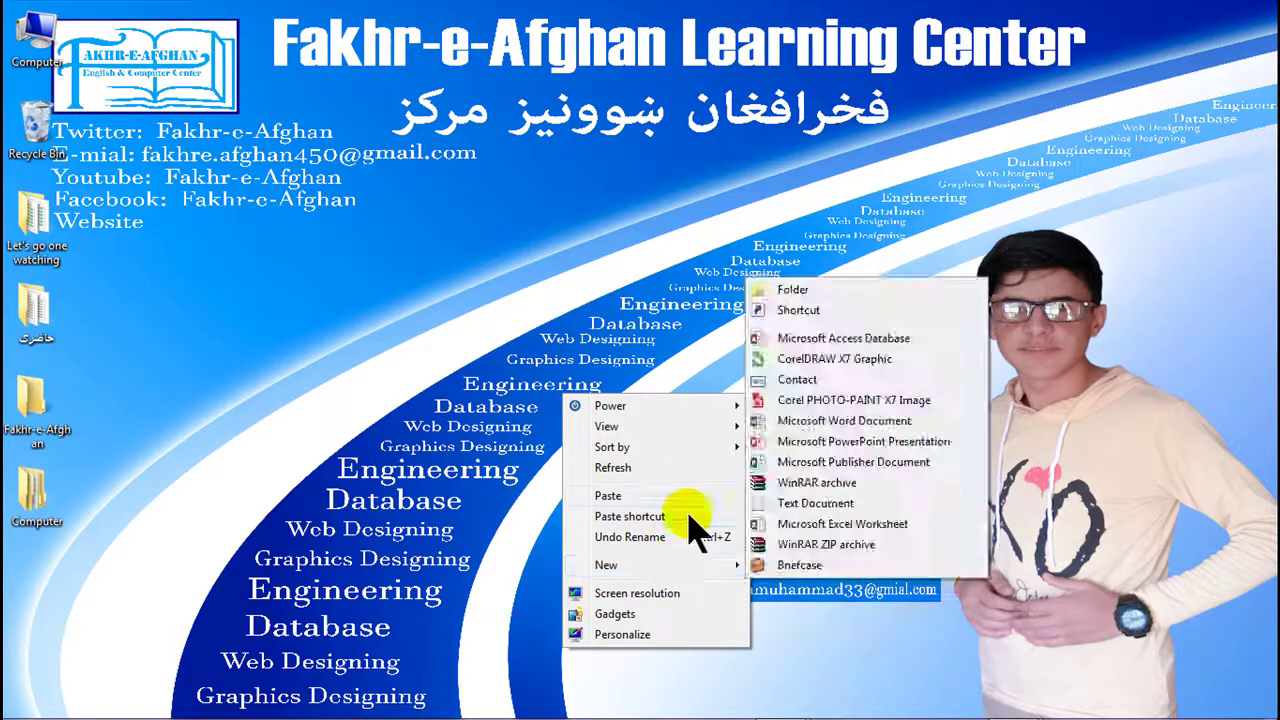
left_click(674, 465)
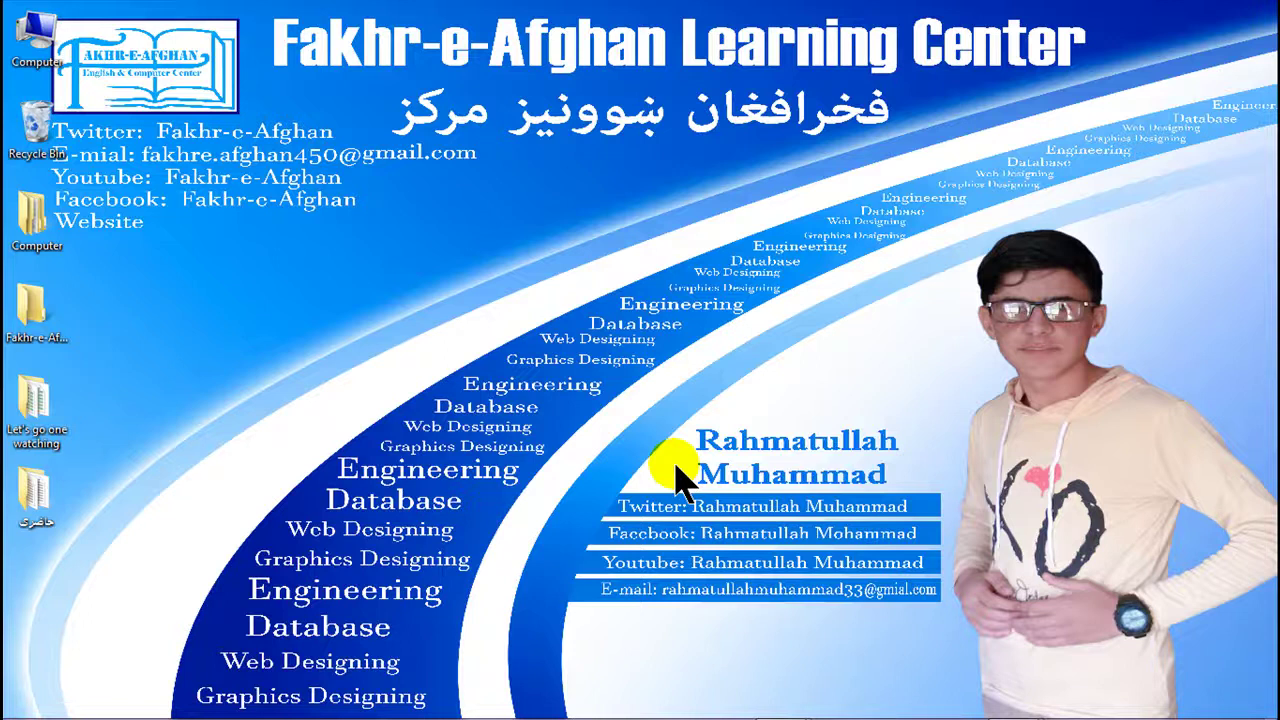
Step: Copy 001.jpg from the Softwares & Graphics Design (D:) drive and return to the desktop
double_click(36, 32)
double_click(514, 182)
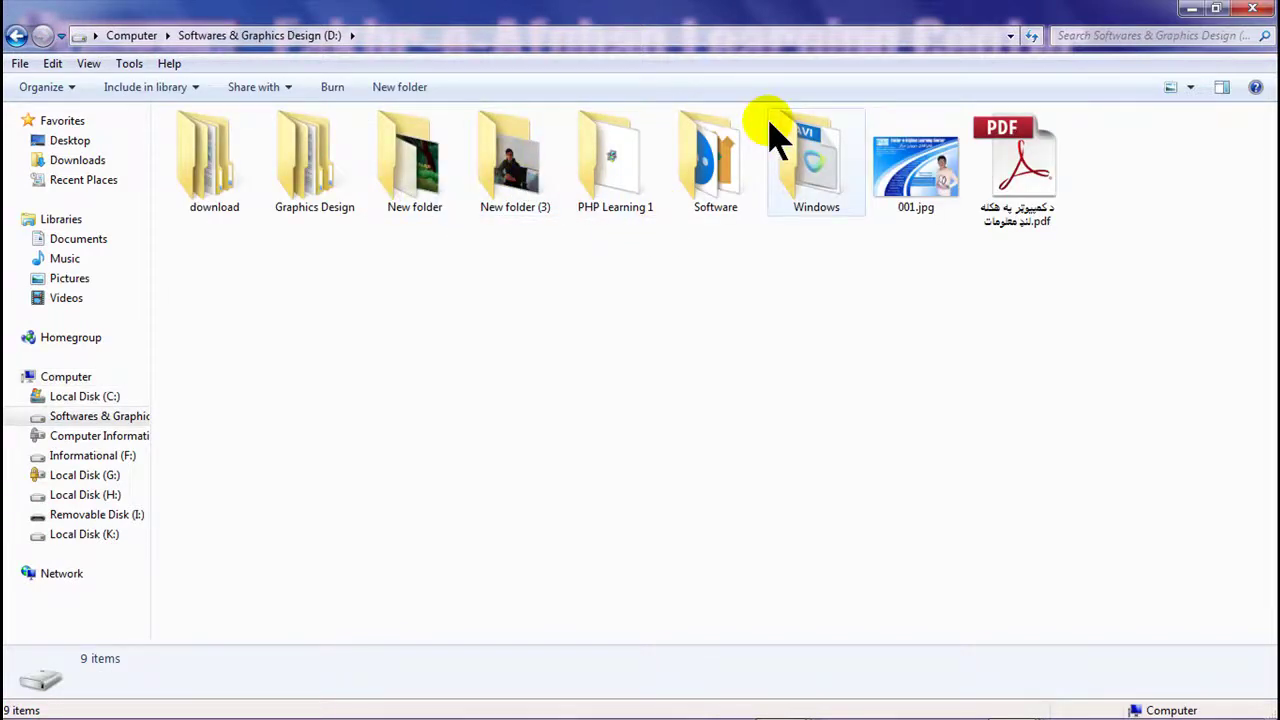
left_click(930, 173)
right_click(929, 171)
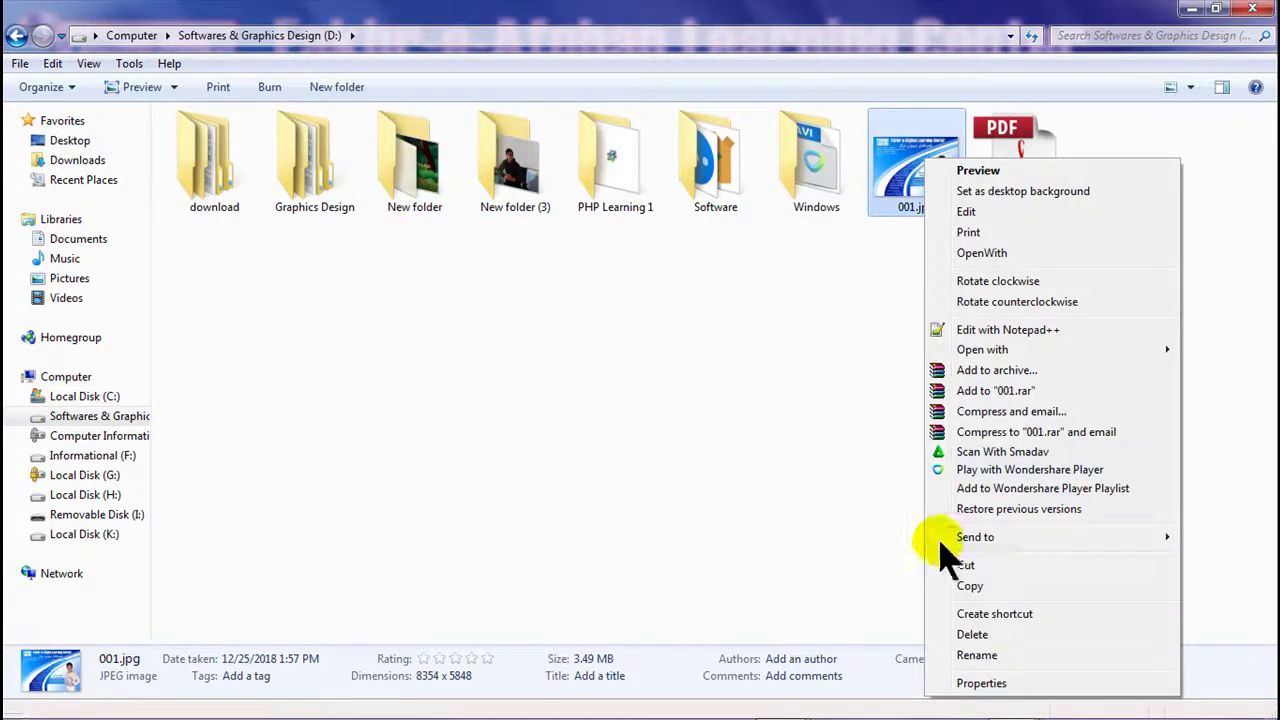
left_click(967, 596)
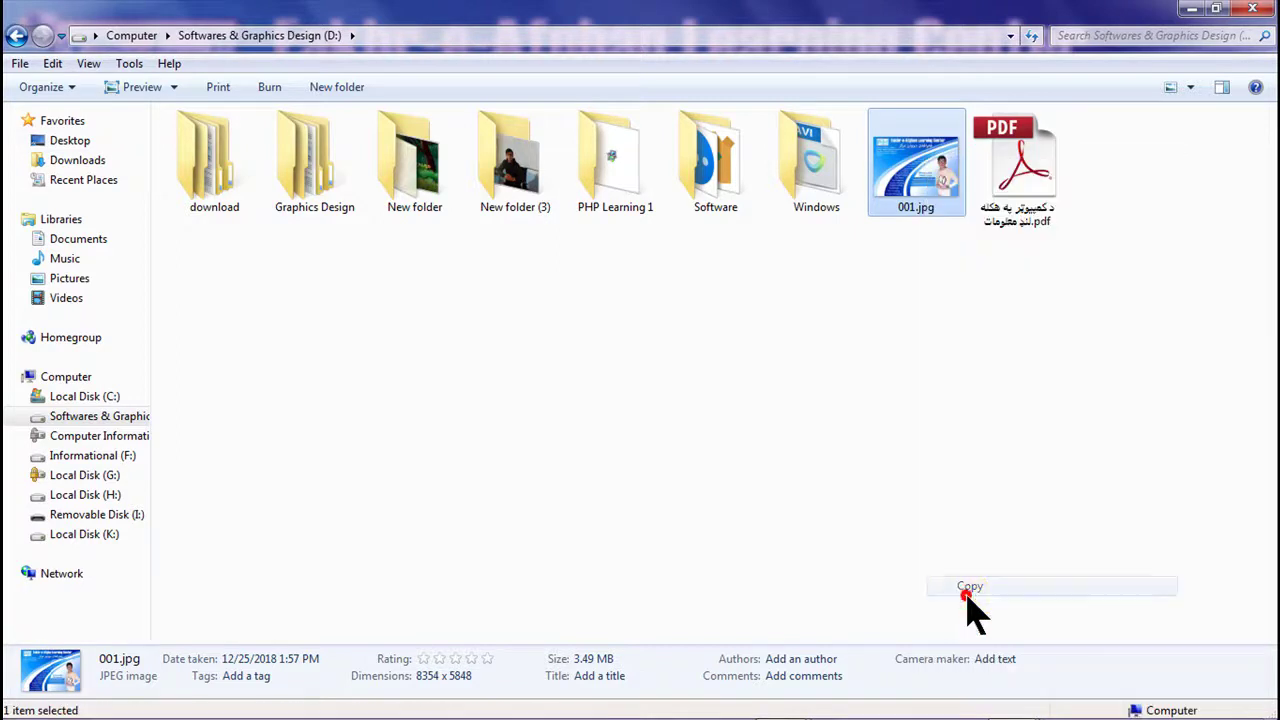
key("super+d")
Step: Look at the desktop's Paste shortcut option for the copied image, and refresh the desktop instead
right_click(289, 299)
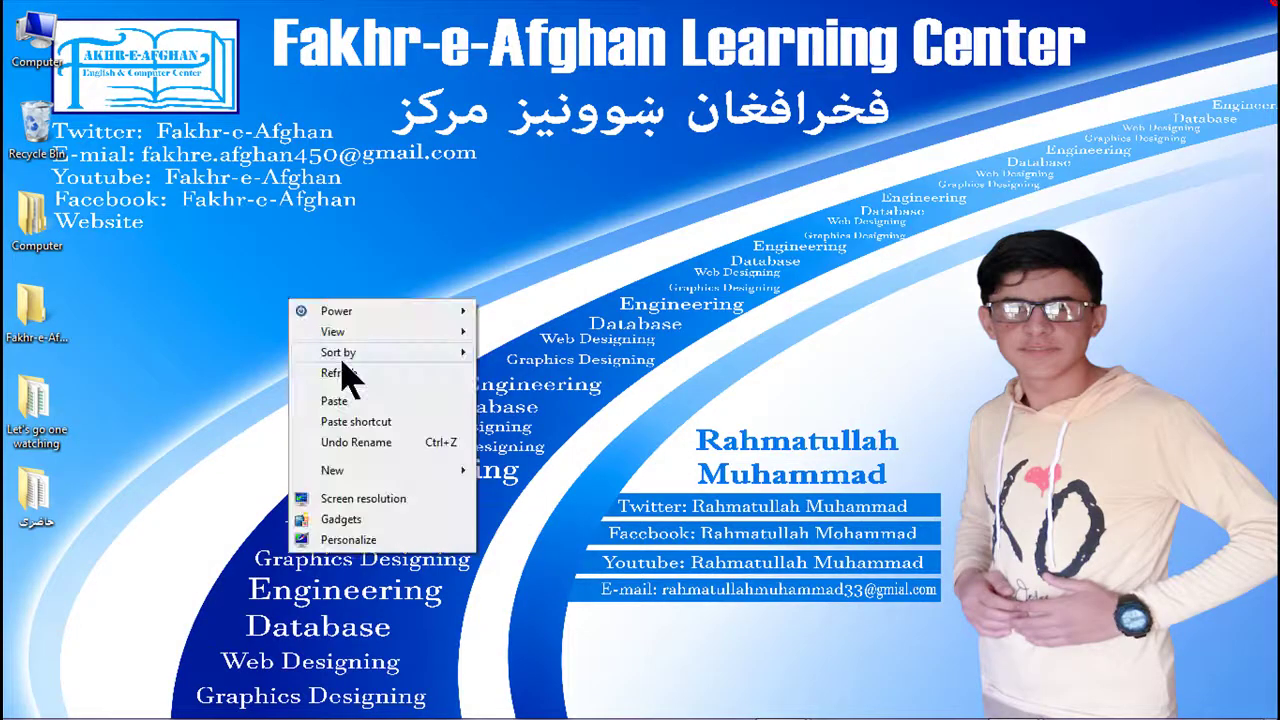
left_click(369, 421)
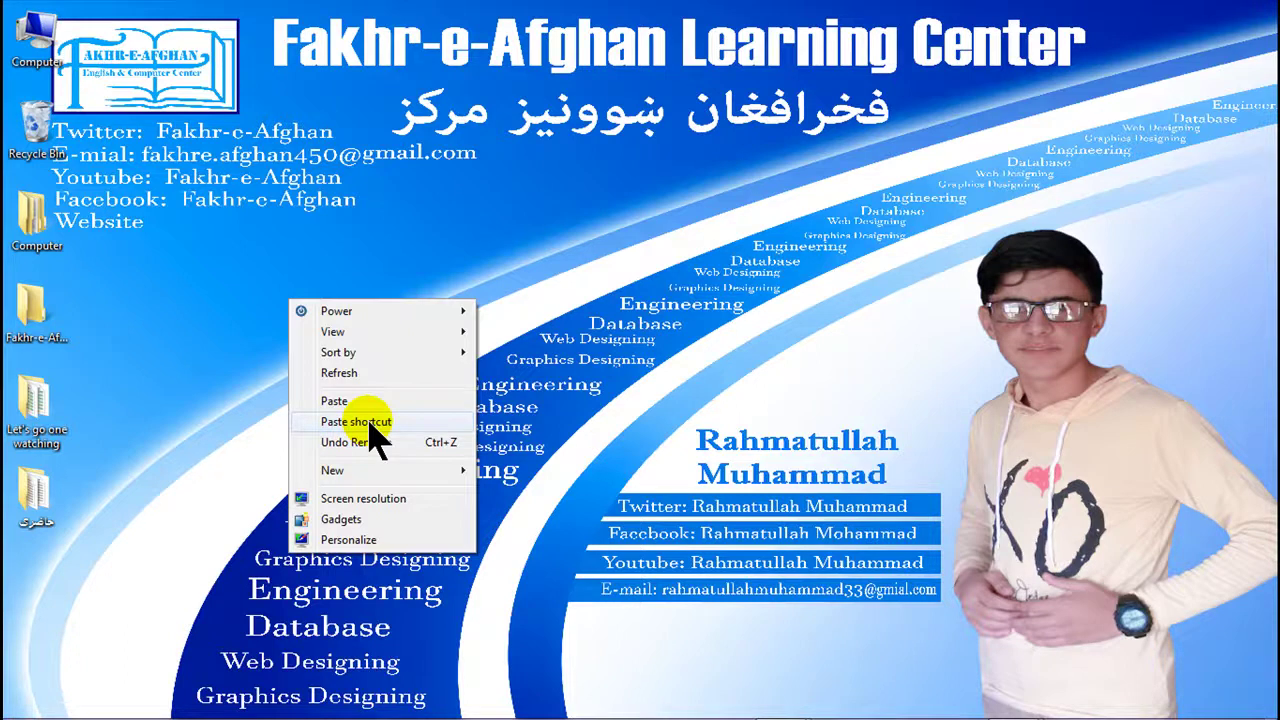
left_click(366, 372)
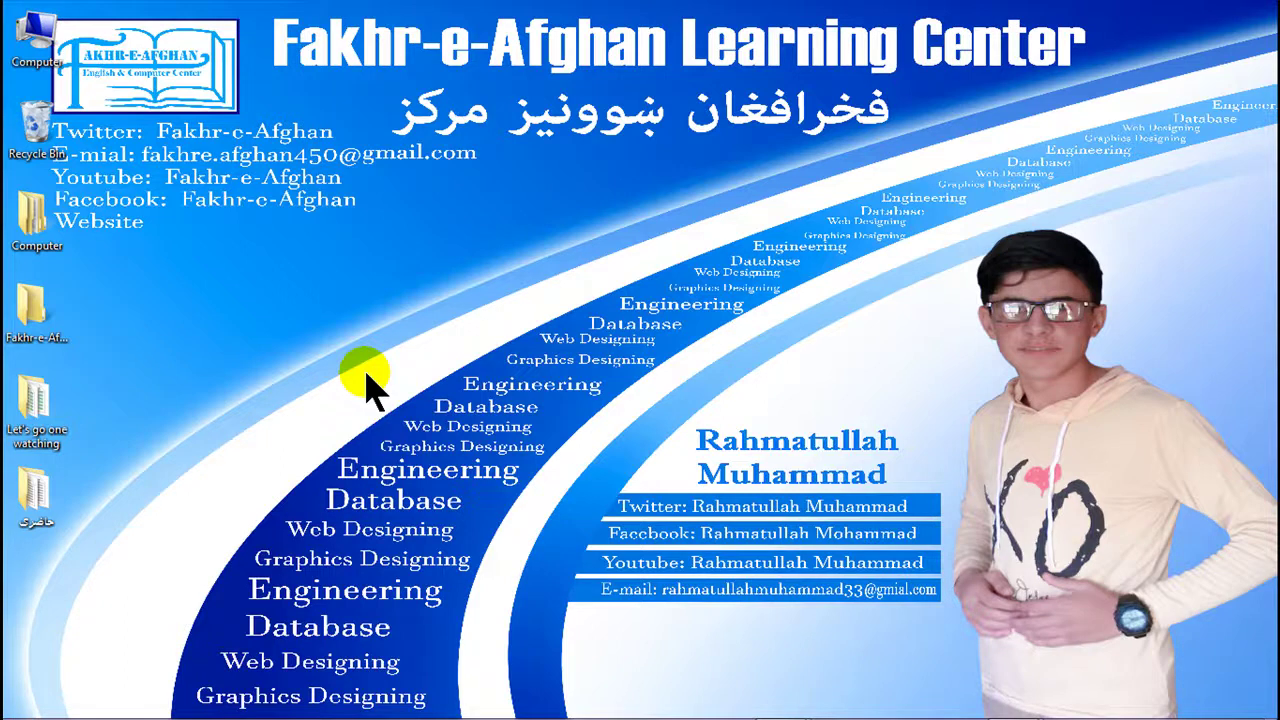
Step: Create a new desktop shortcut to d:/001.jpg, checking the D: drive for the target and keeping the suggested shortcut name
right_click(366, 377)
mouse_move(500, 548)
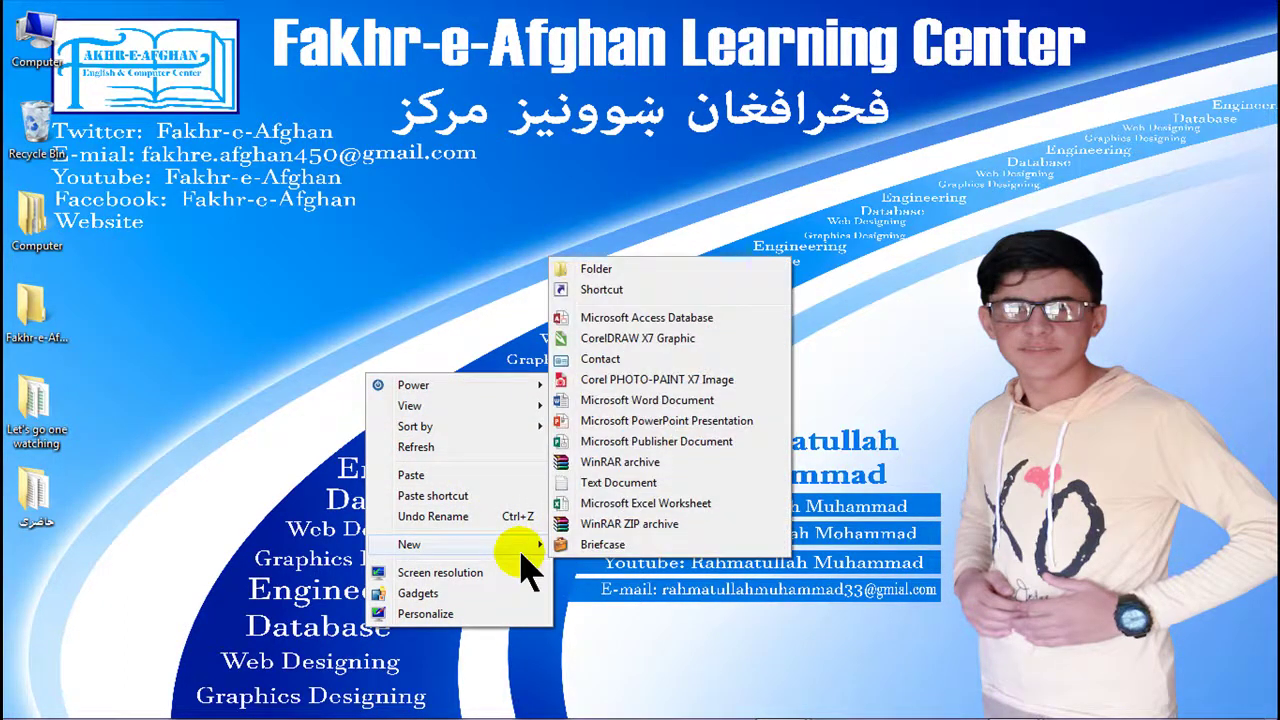
left_click(622, 290)
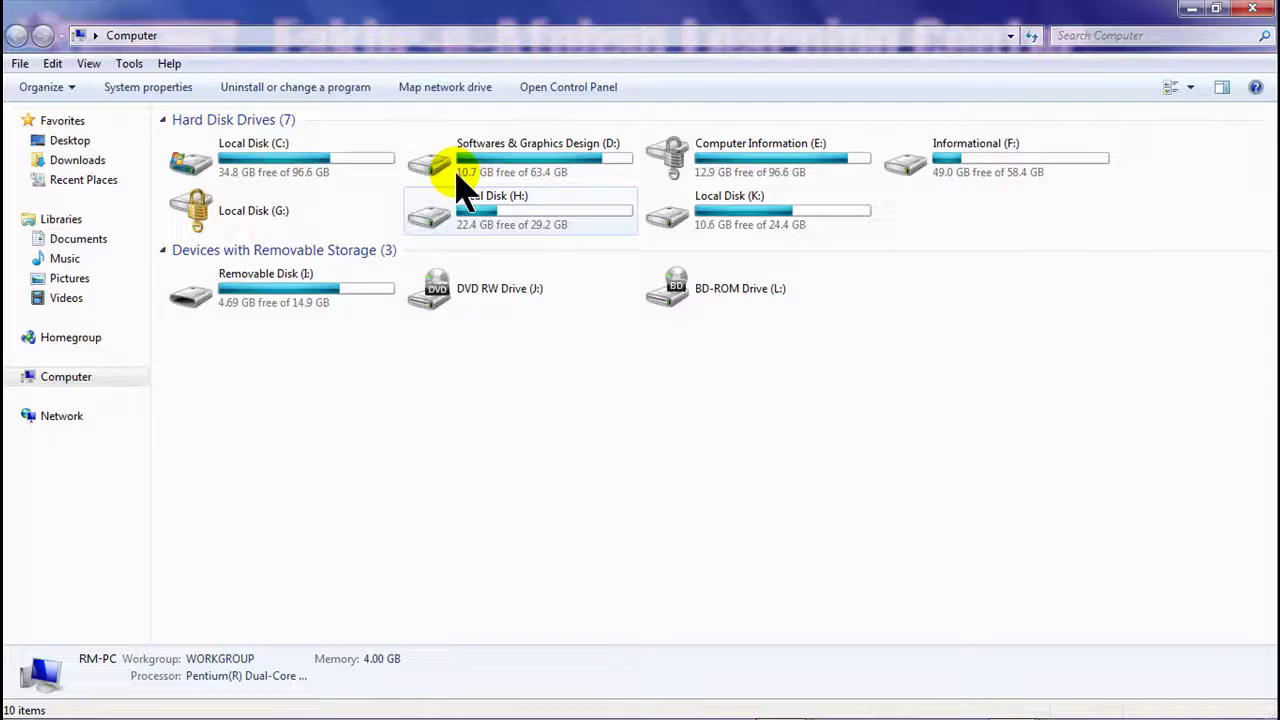
double_click(590, 160)
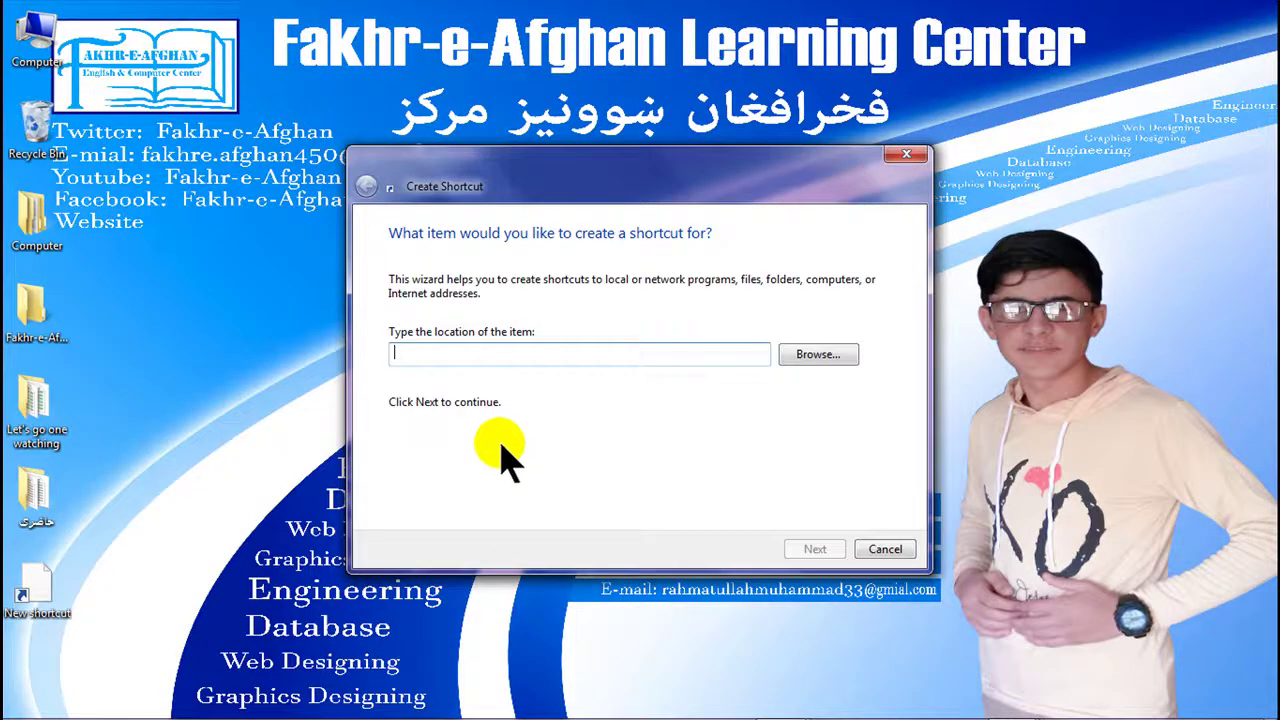
type("d:")
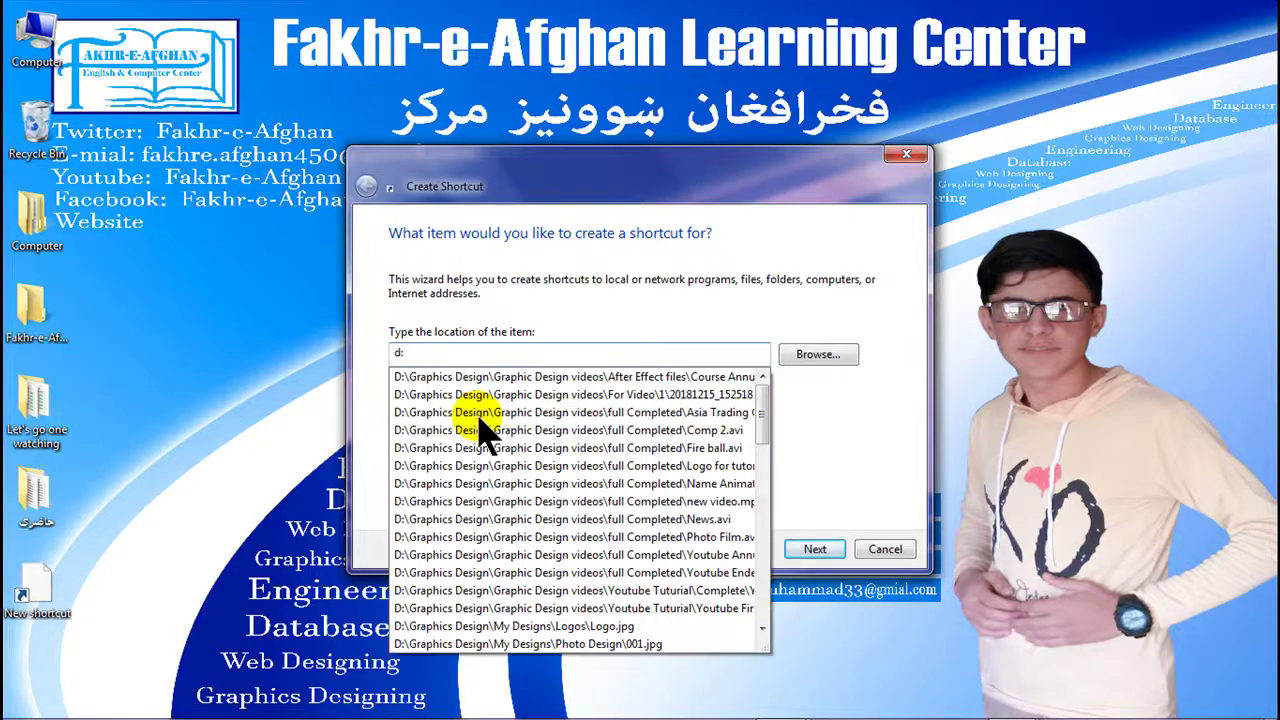
key("Escape")
type("/")
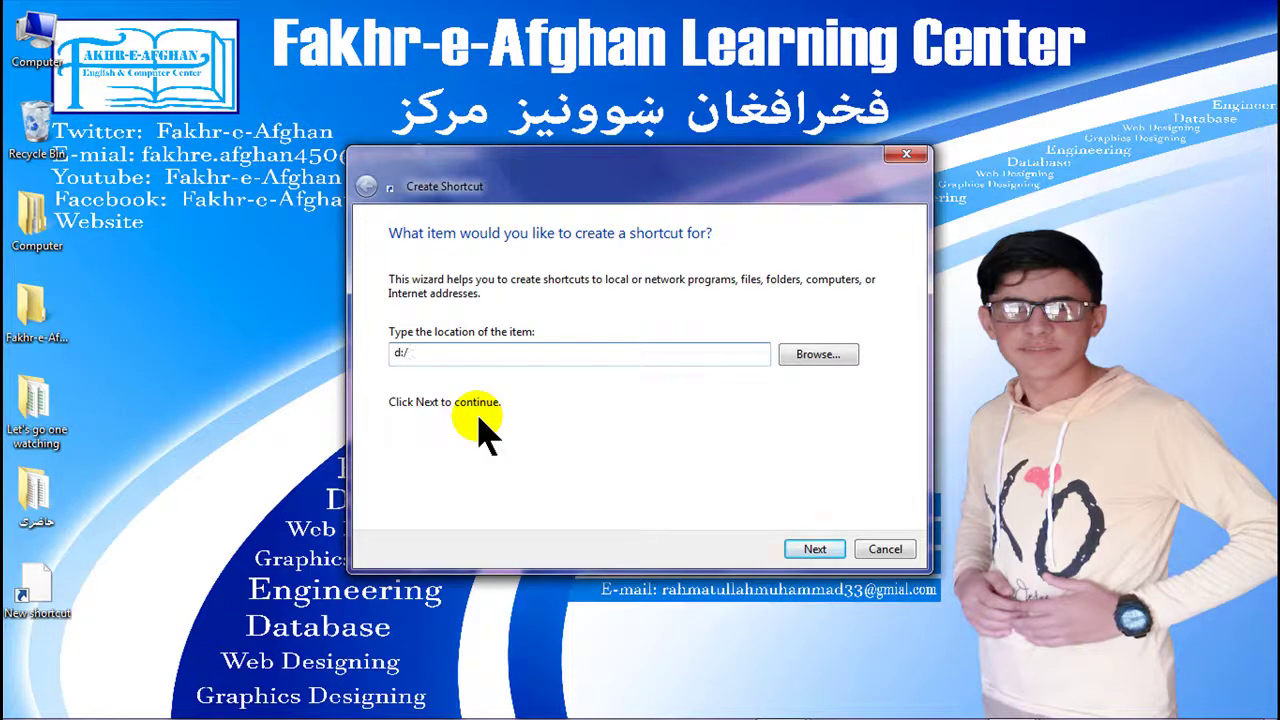
type("001.jph")
key("BackSpace")
type("g")
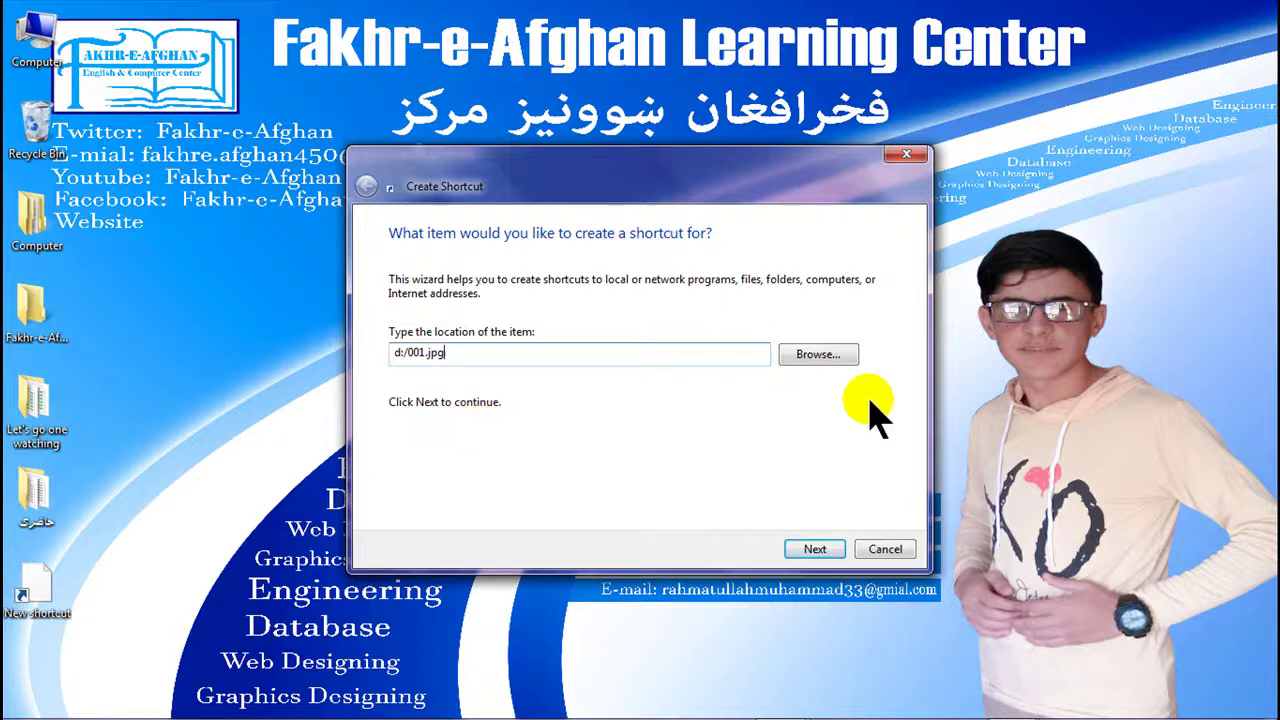
left_click(810, 549)
left_click(812, 549)
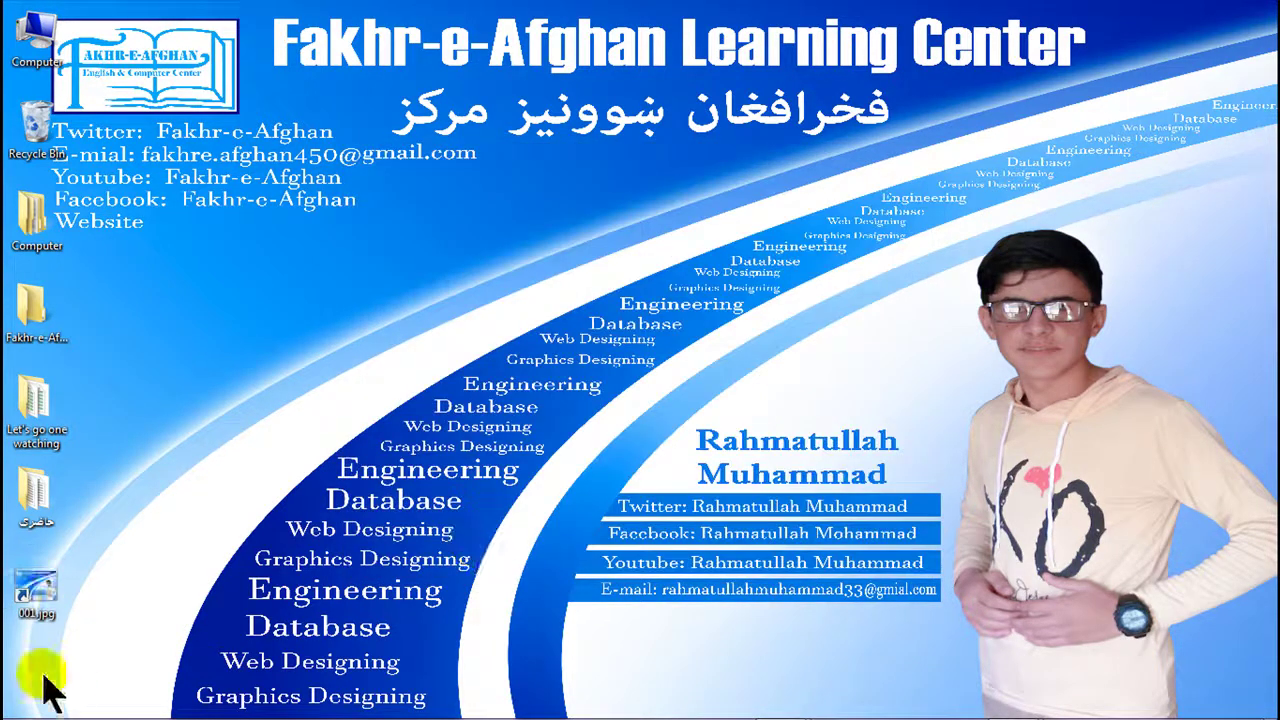
Step: Test the 001.jpg shortcut on the desktop by opening its image, and close the viewer
left_click(45, 605)
double_click(45, 605)
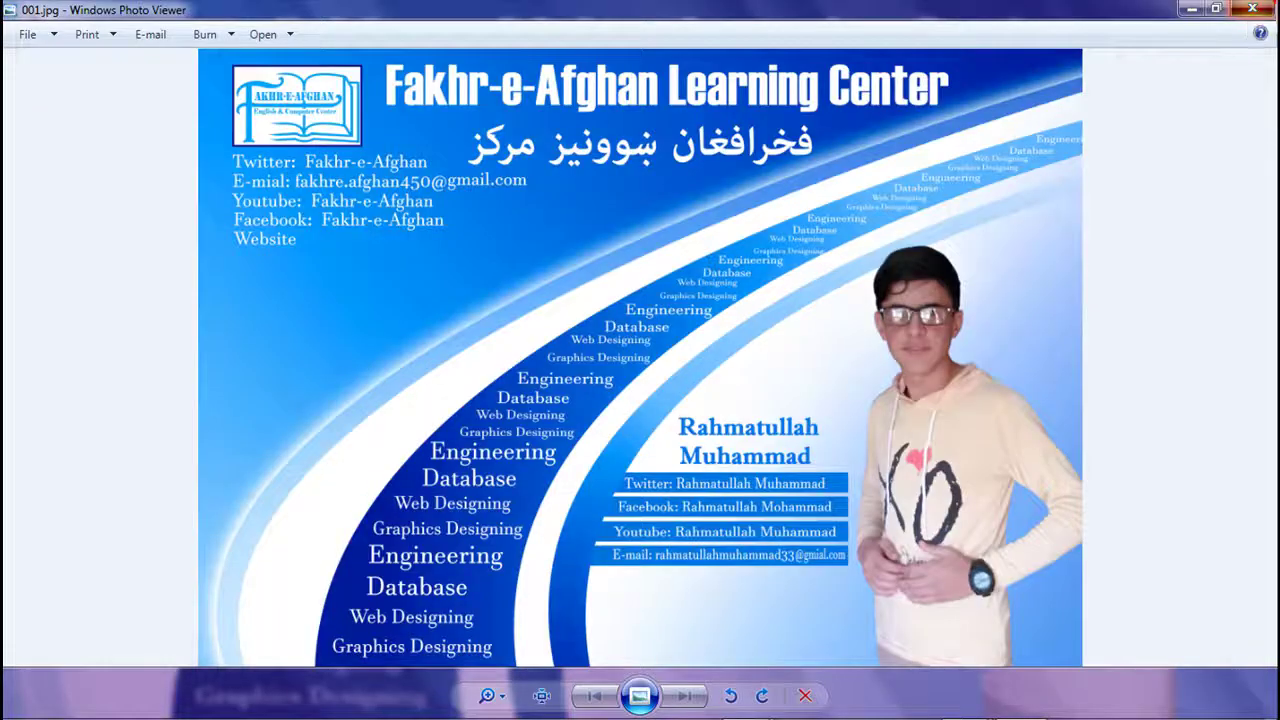
left_click(1251, 9)
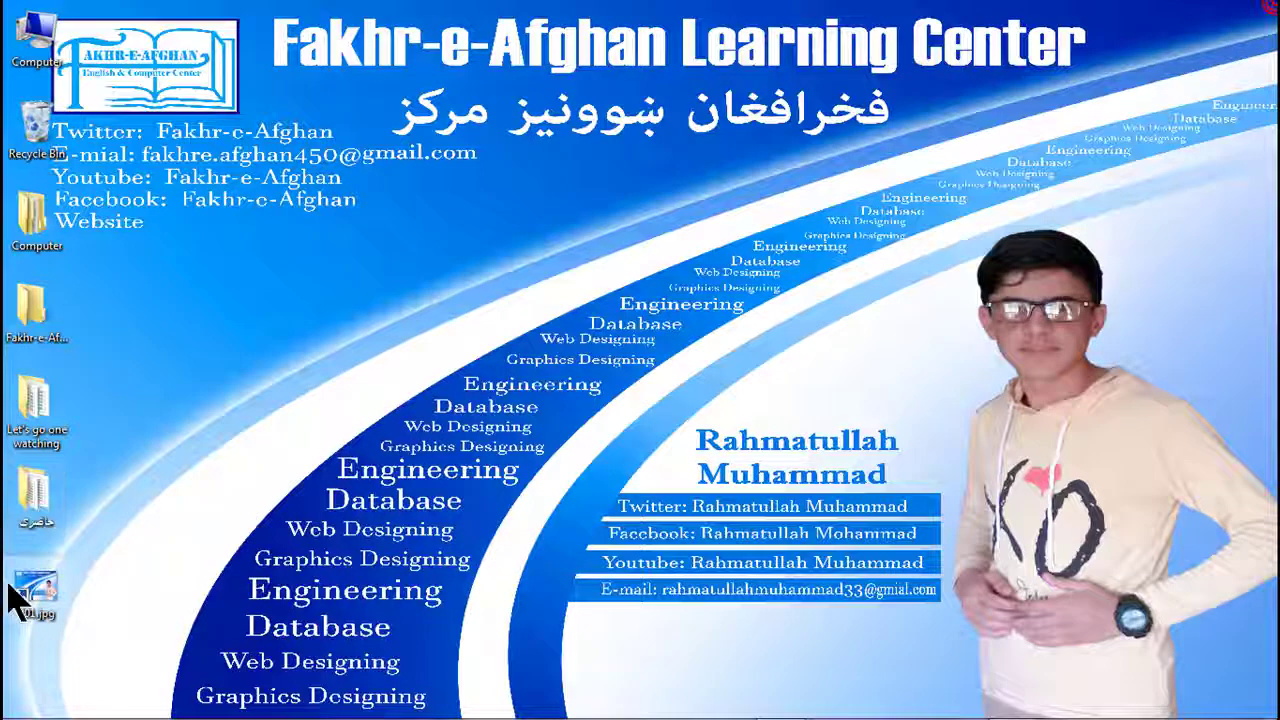
Step: Start a new desktop shortcut and look in the Softwares & Graphics Design (D:) drive for a target folder
left_click(535, 215)
right_click(539, 206)
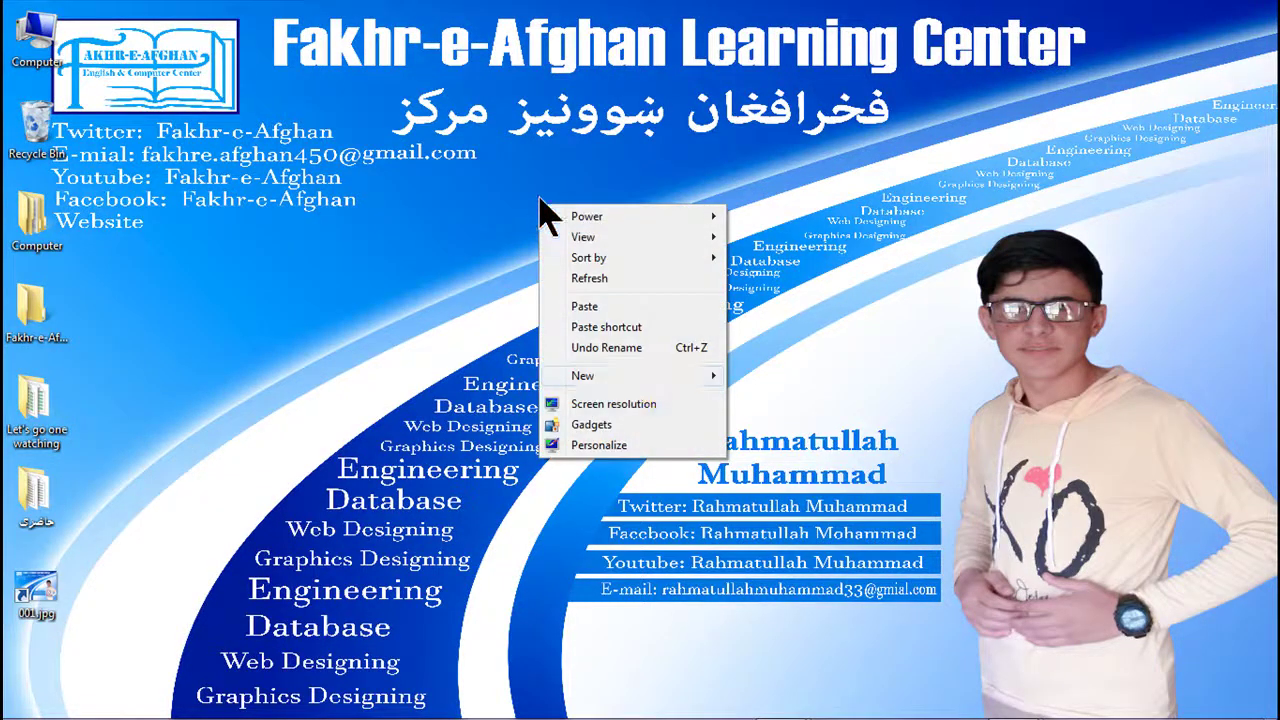
mouse_move(655, 376)
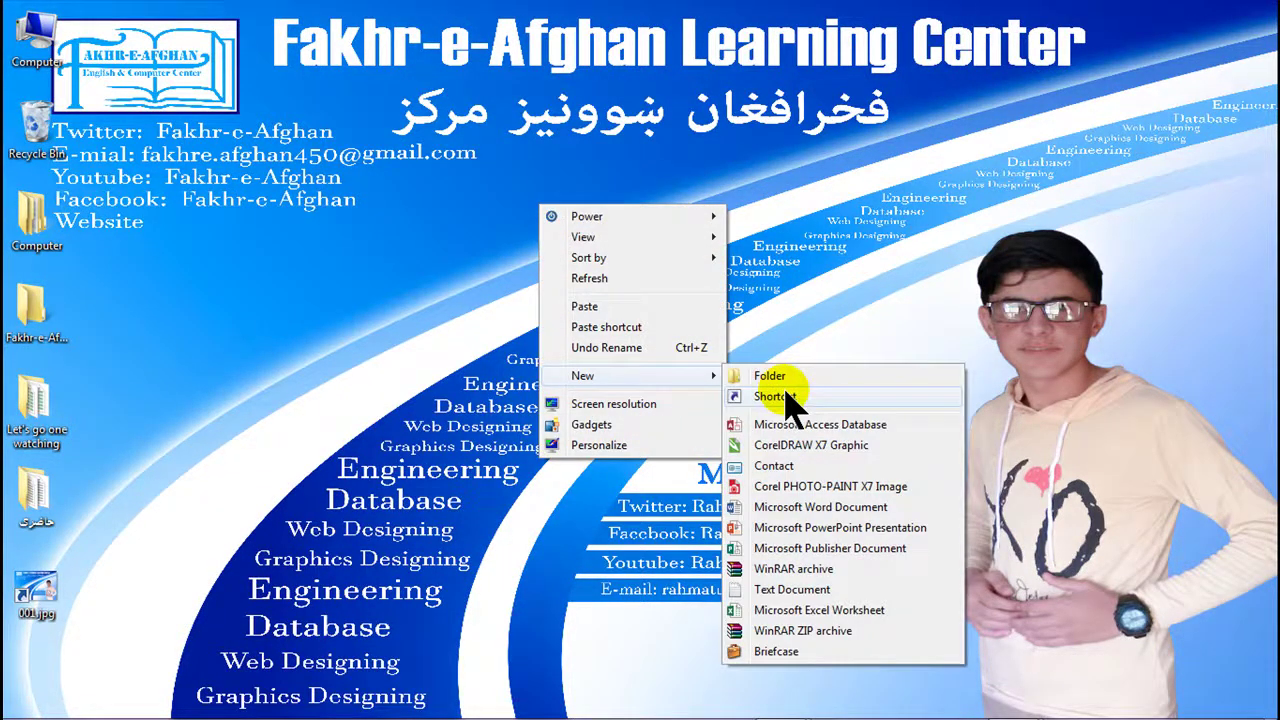
left_click(786, 397)
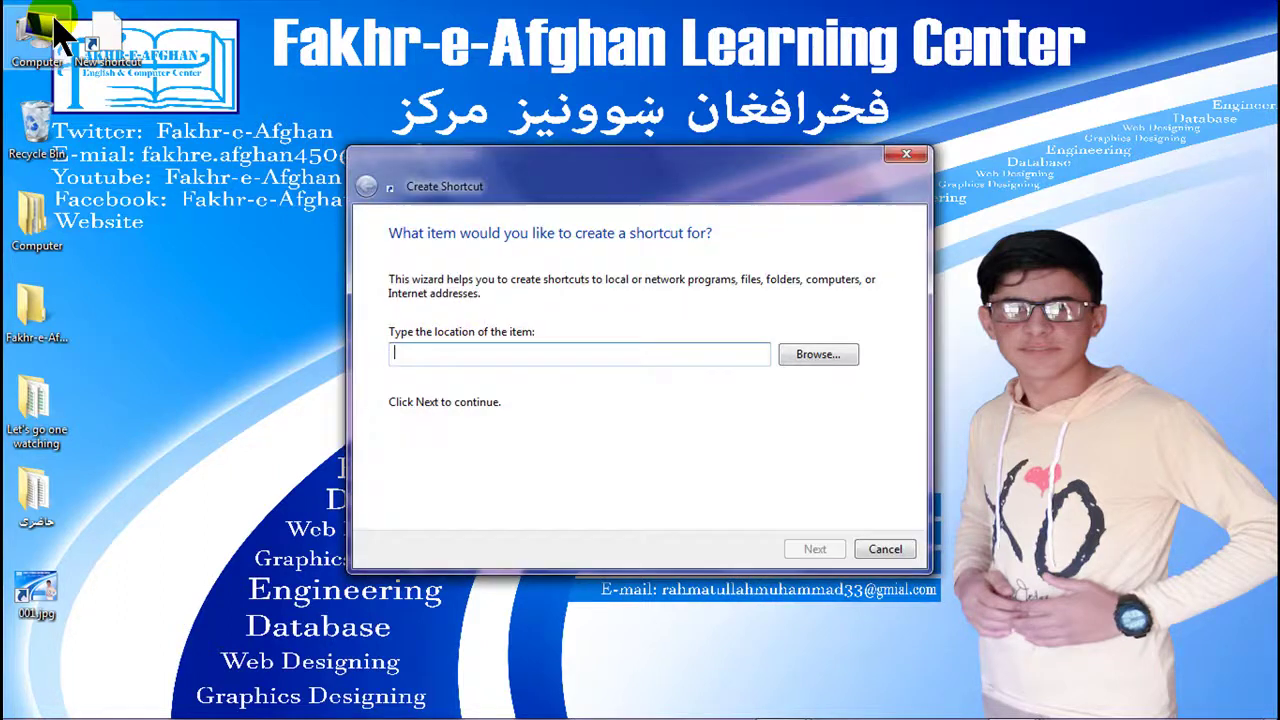
left_click(38, 30)
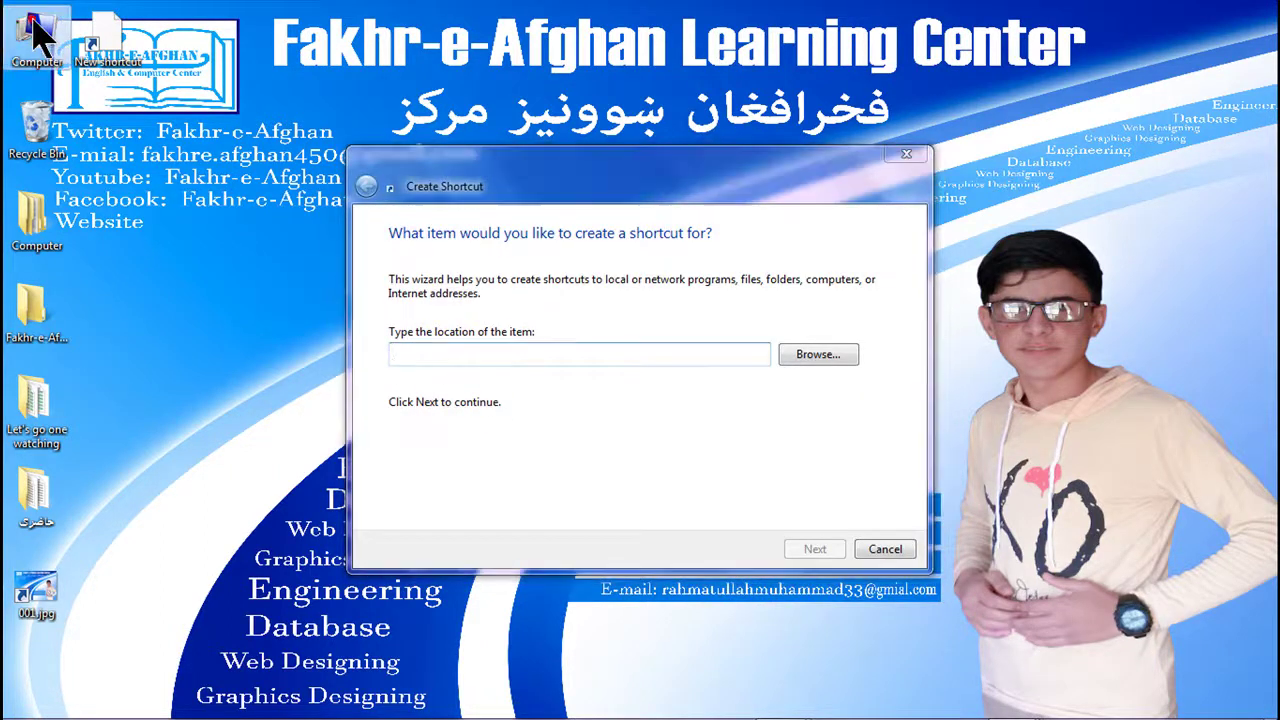
double_click(38, 30)
double_click(514, 174)
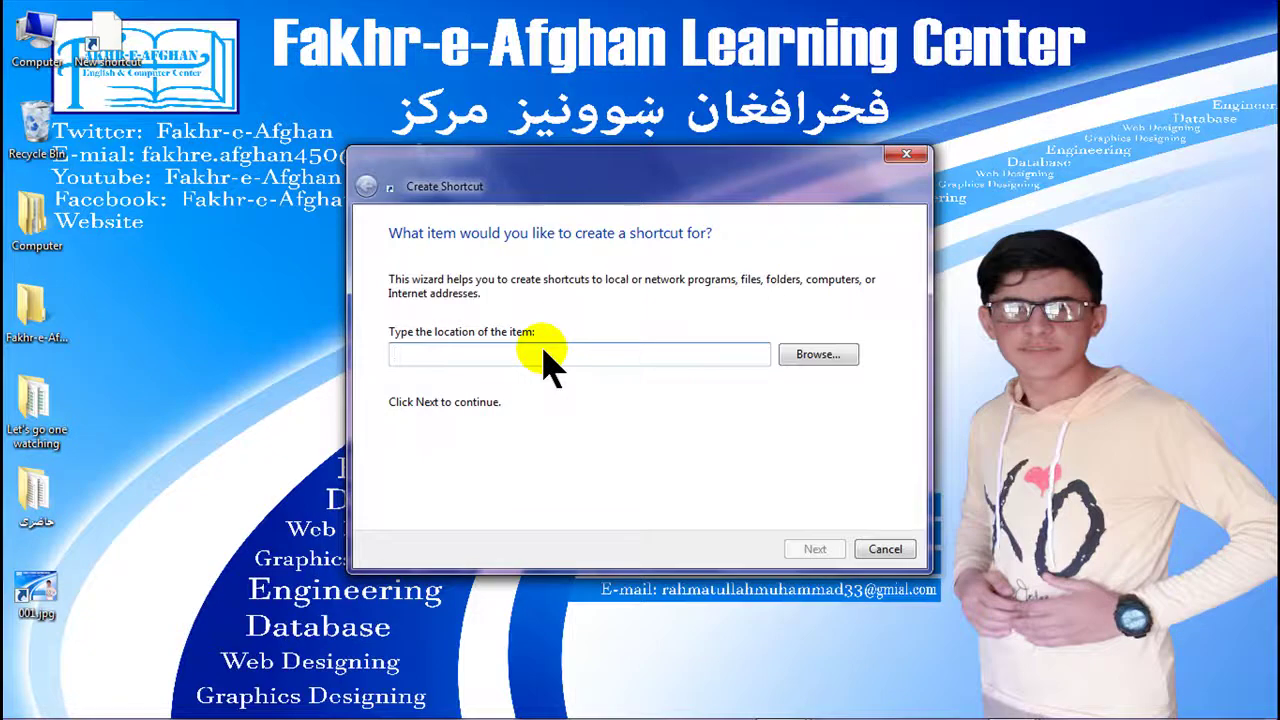
Step: Set the shortcut's target location to D:/Software and continue to the naming page
type("D:")
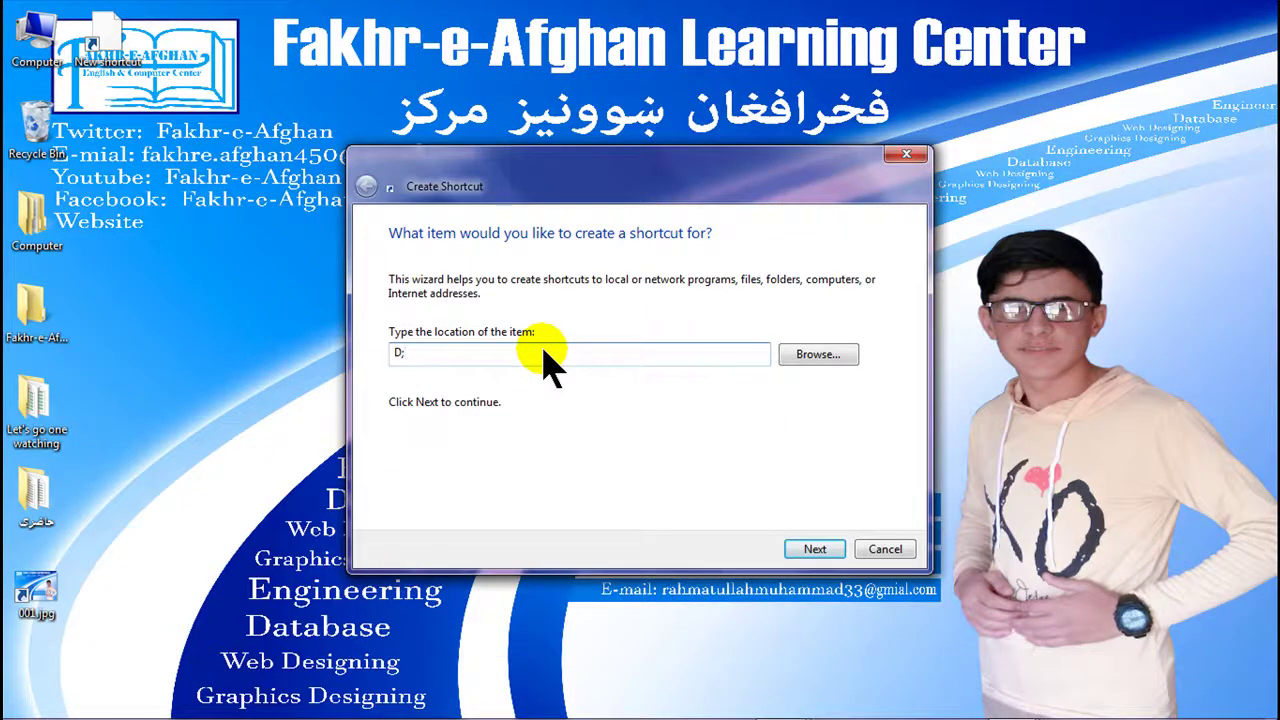
key("BackSpace")
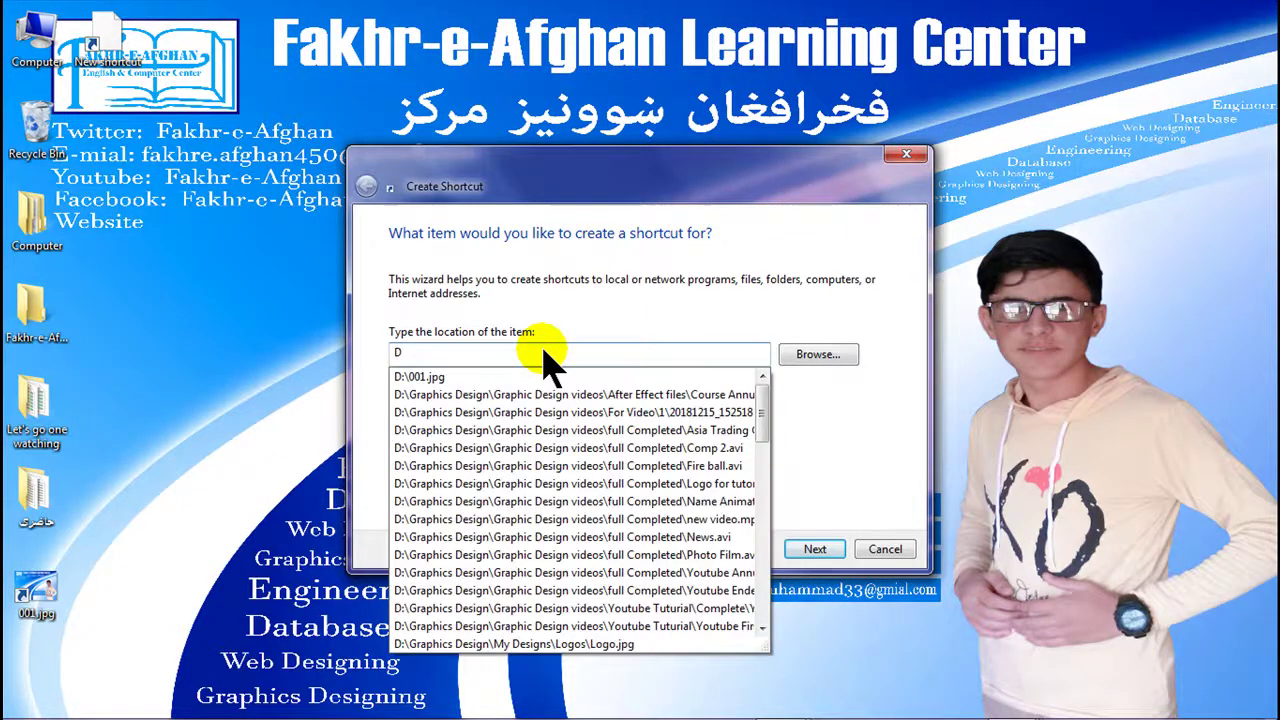
type("/Sa")
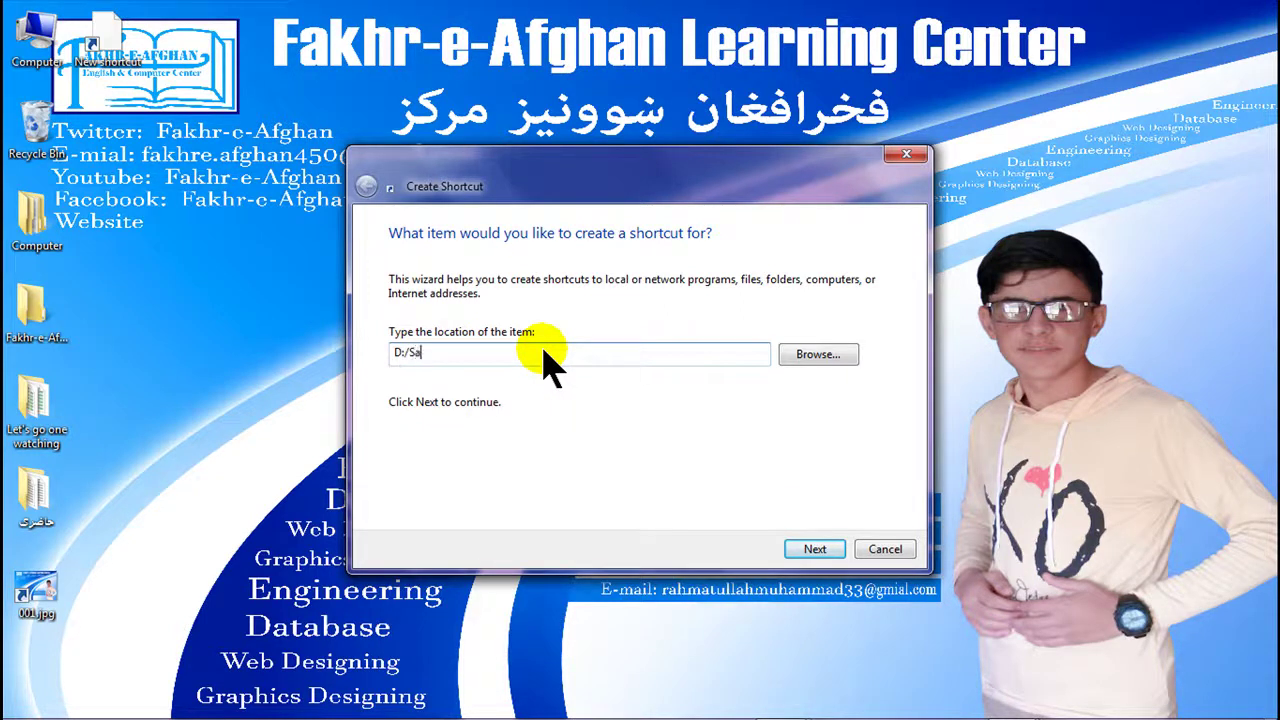
key("BackSpace")
type("ot")
type("ftwaer")
type("re")
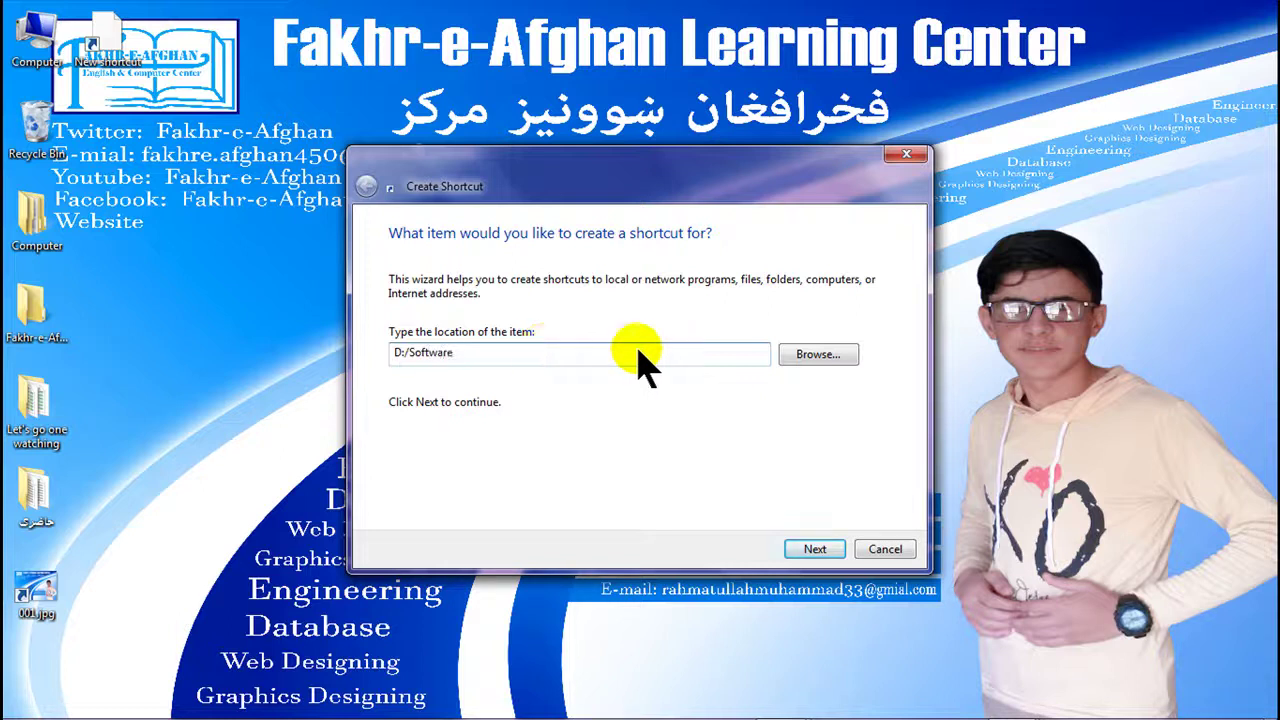
left_click(815, 545)
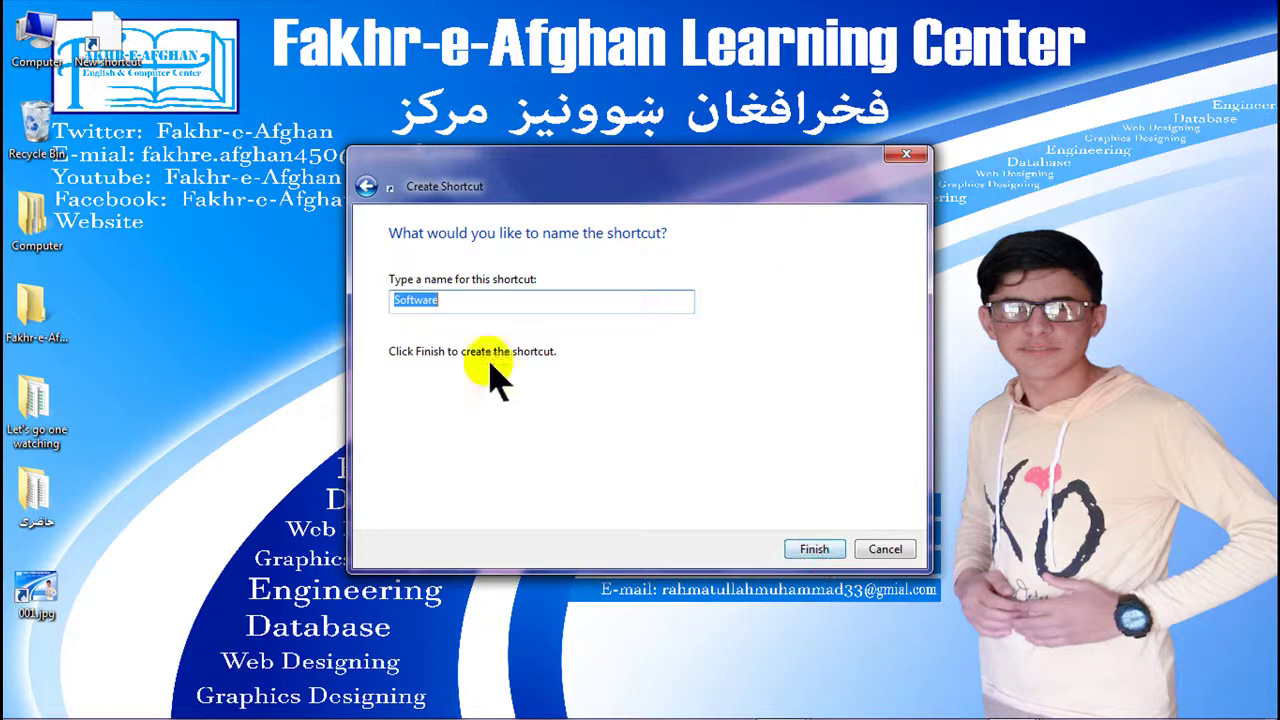
Step: Create the shortcut with the name Program, and test it by opening and closing the Software folder
type("Program")
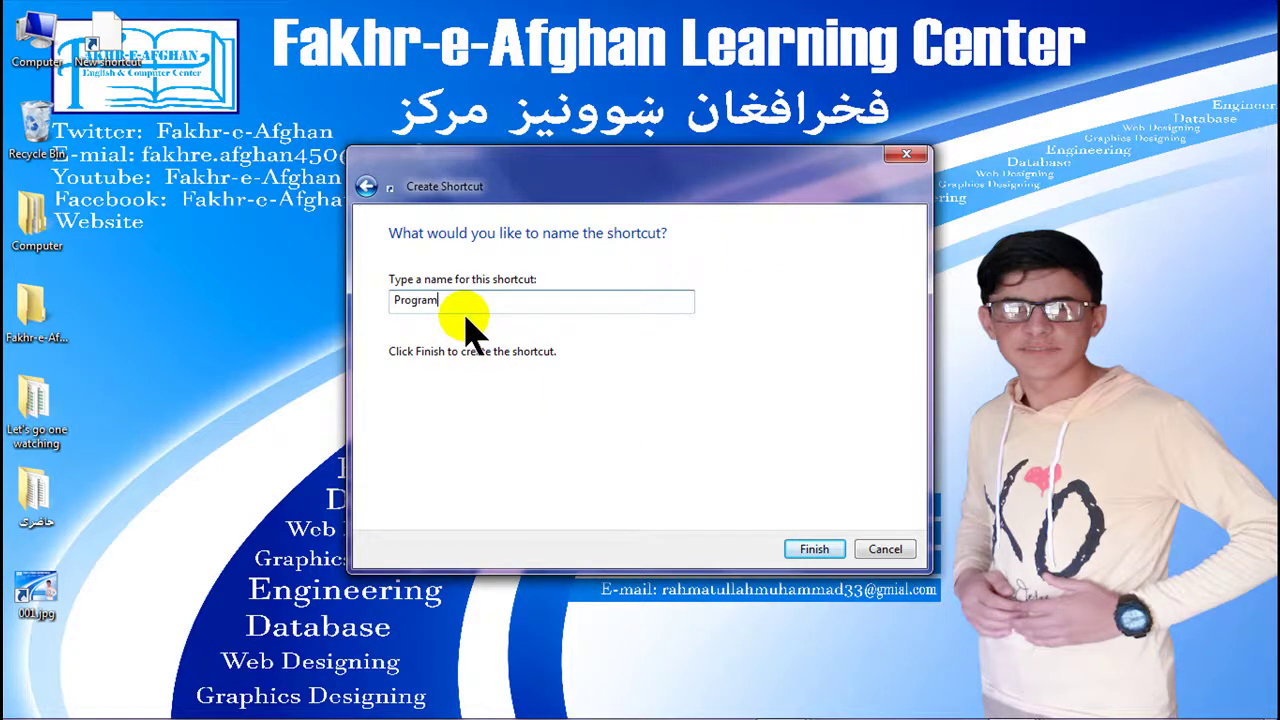
left_click(814, 549)
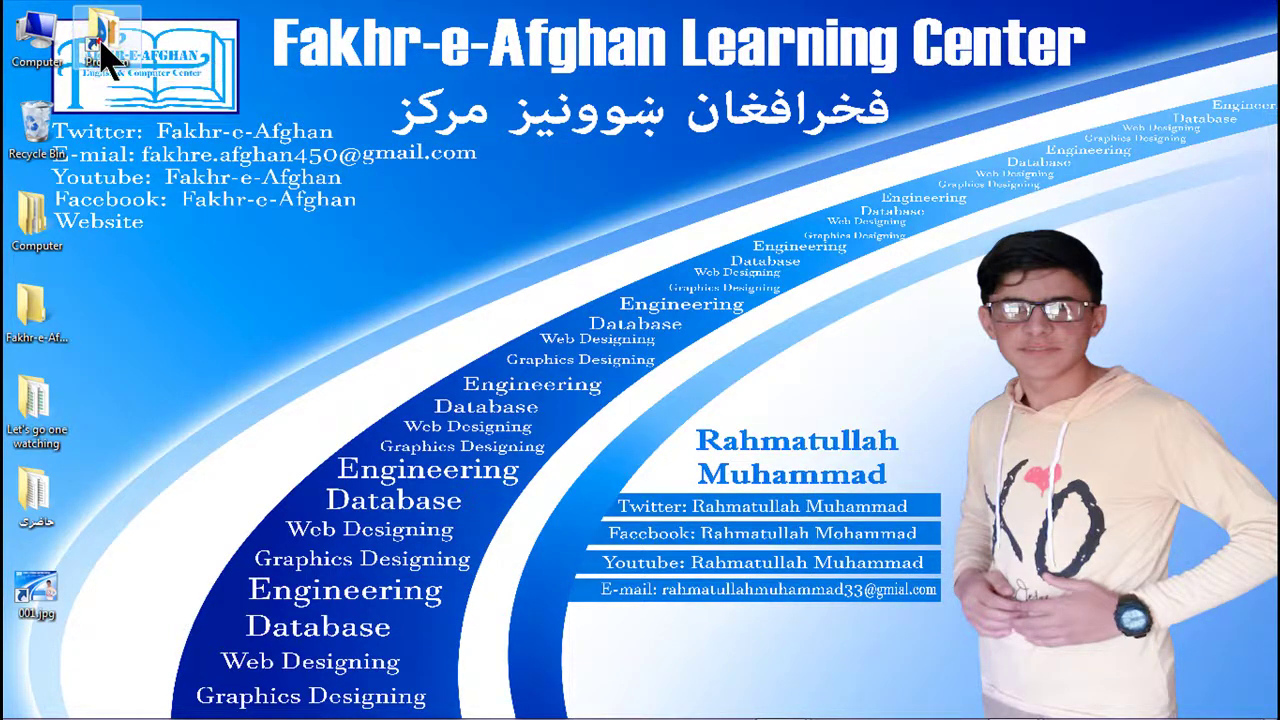
double_click(107, 60)
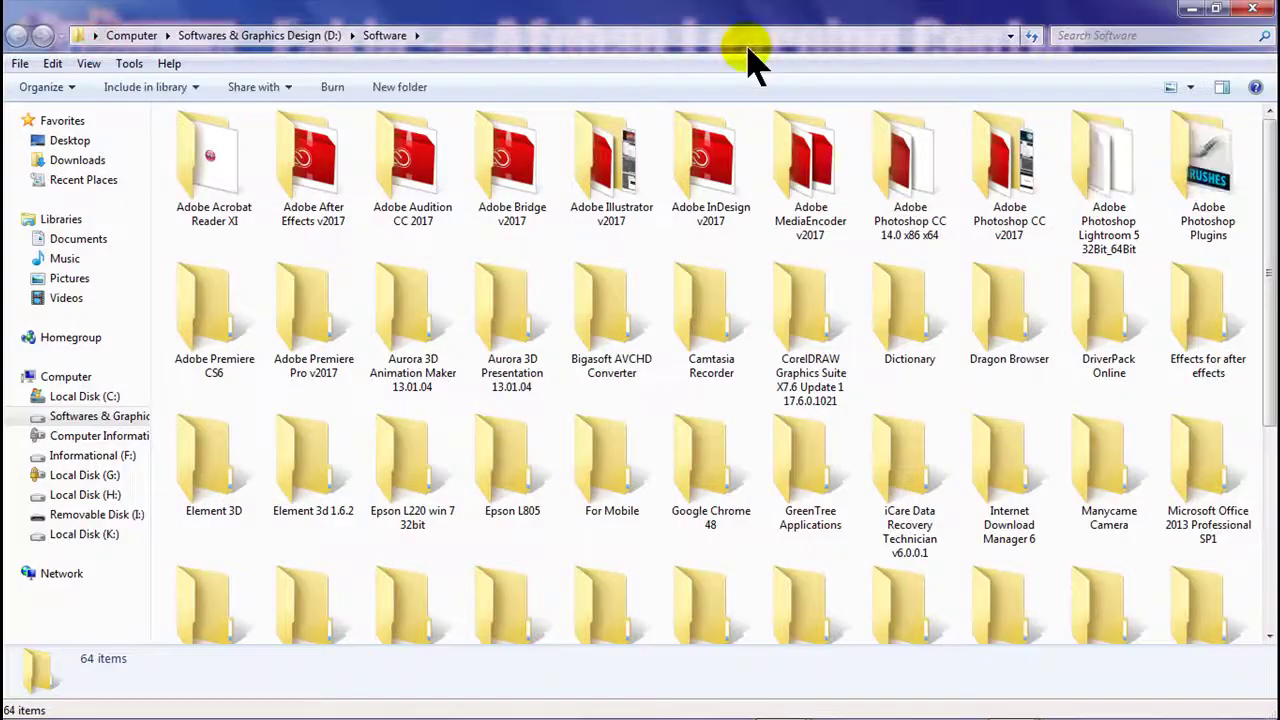
left_click(1253, 9)
Step: Start another desktop shortcut and browse for its target to the download folder on the Softwares & Graphics Design (D:) drive
right_click(441, 112)
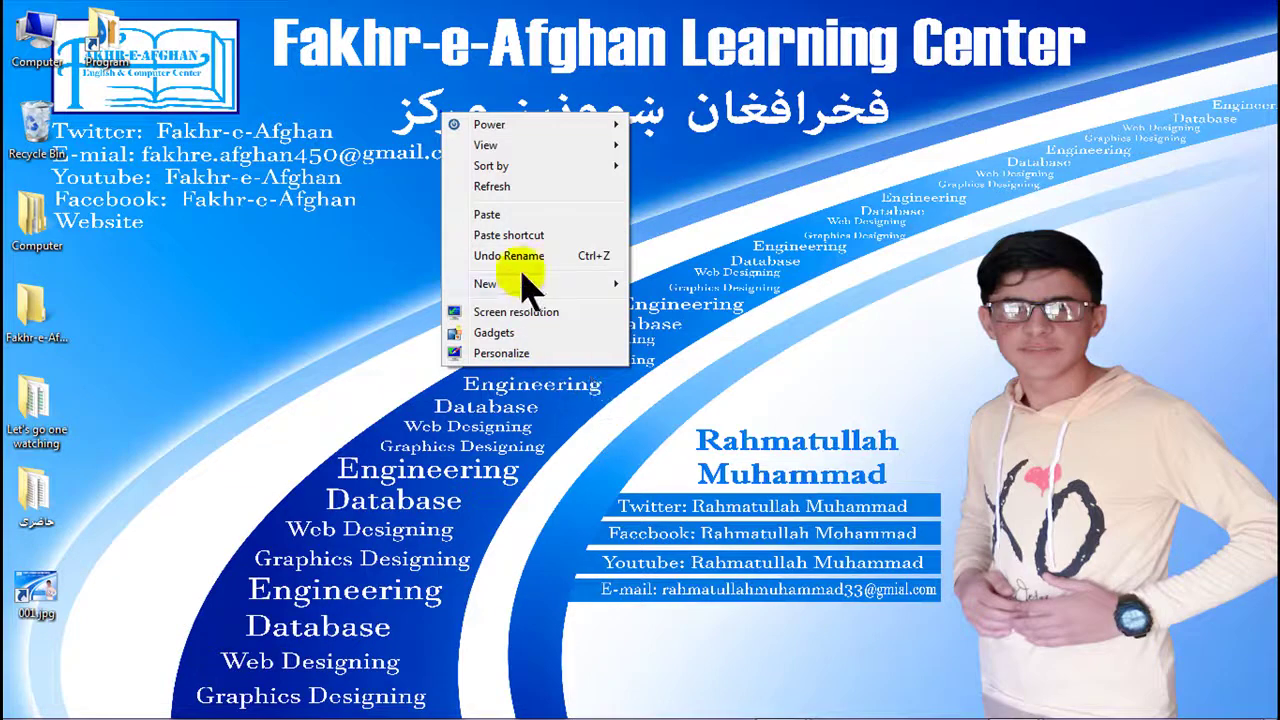
mouse_move(578, 284)
left_click(754, 306)
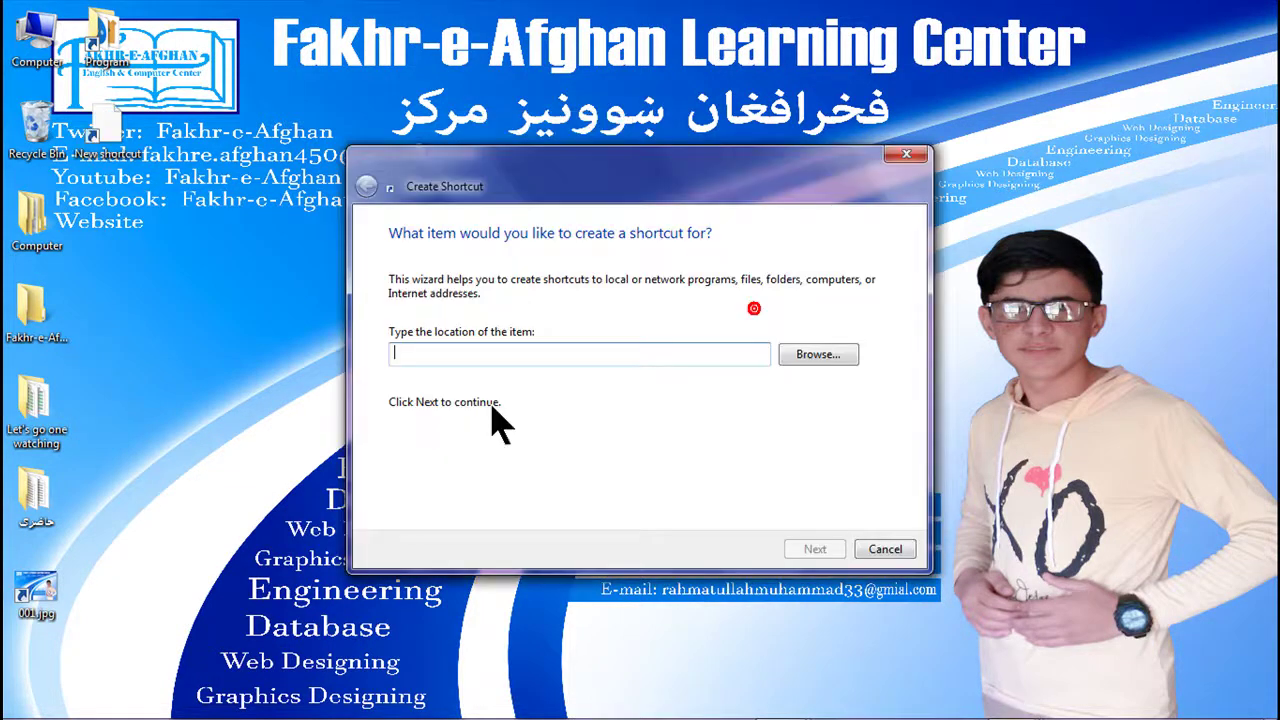
left_click(846, 358)
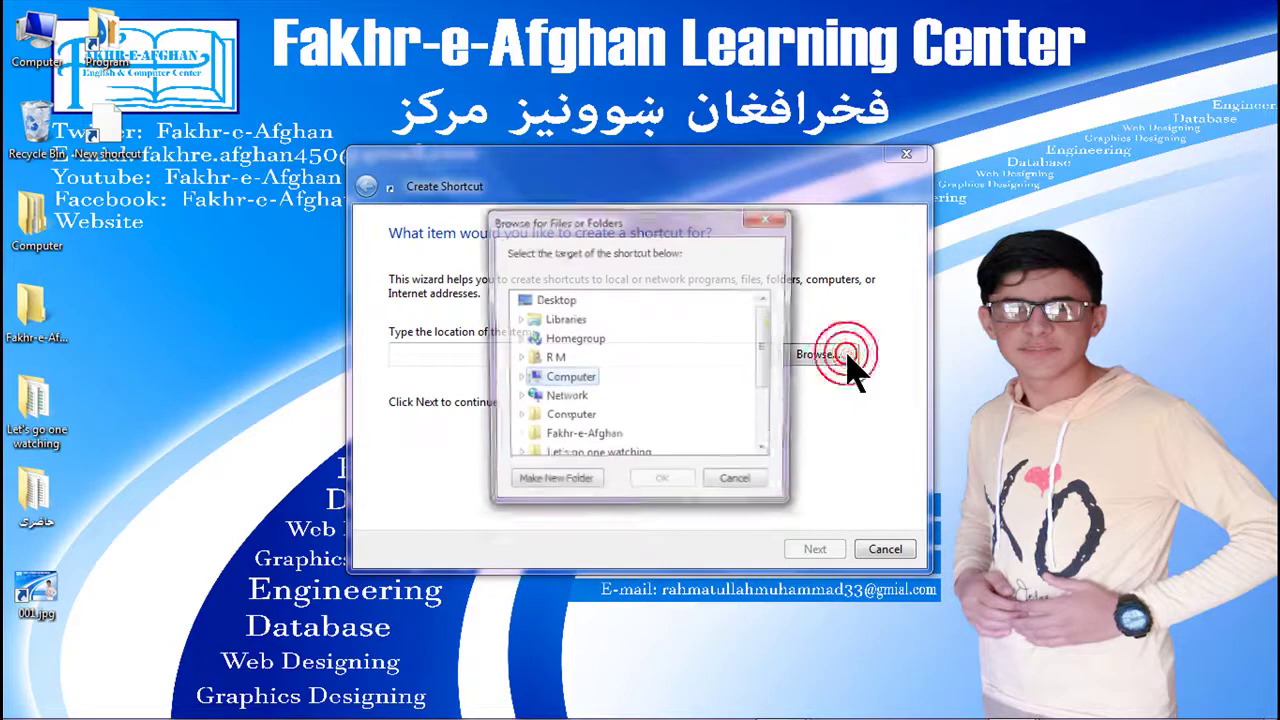
left_click(755, 218)
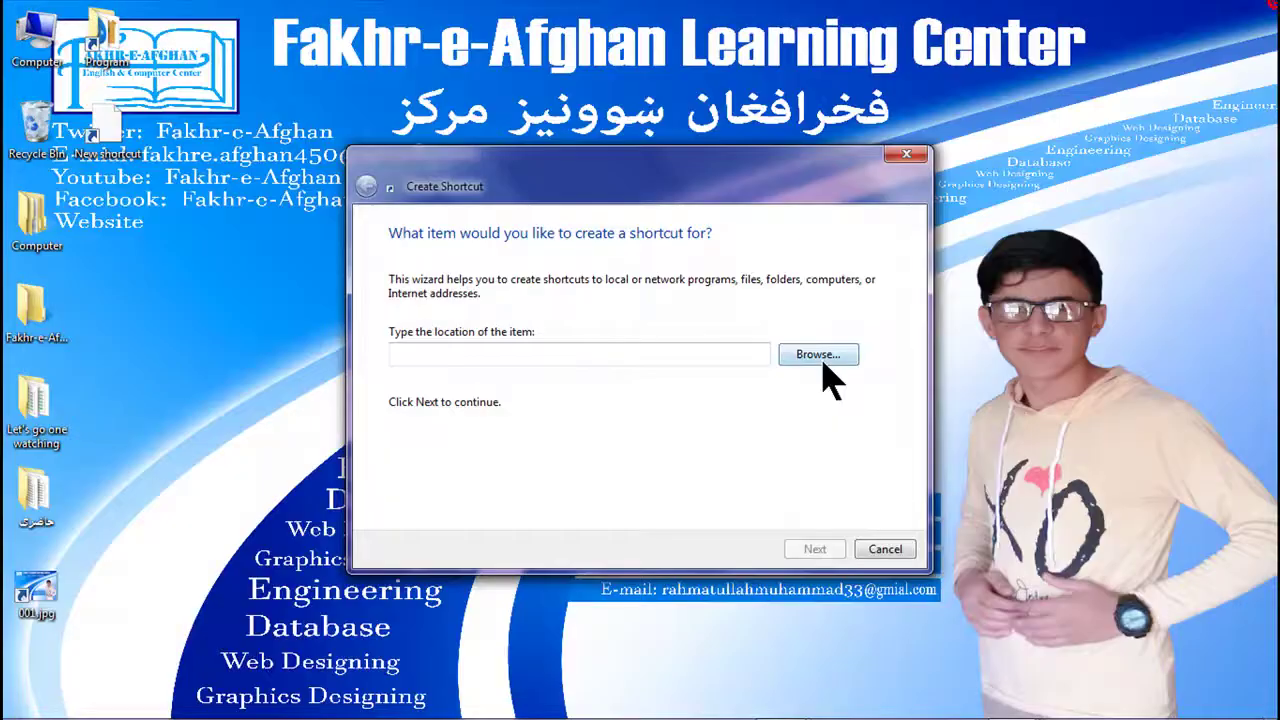
left_click(822, 356)
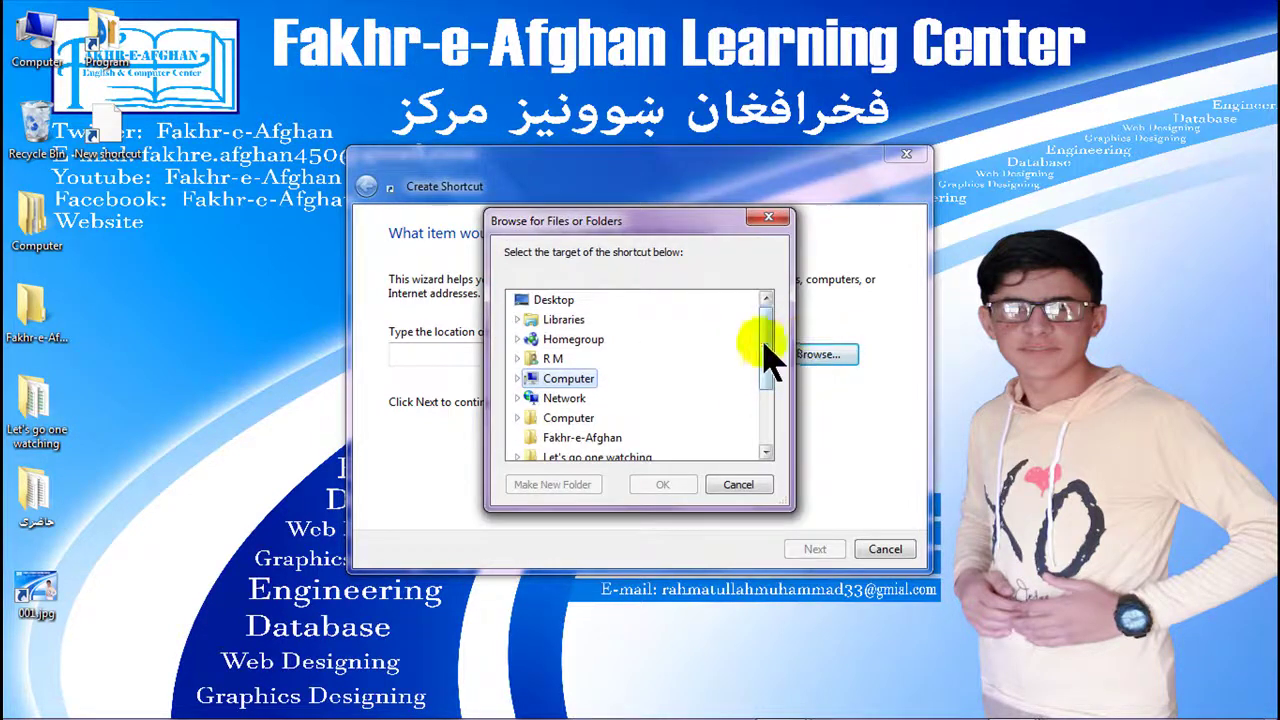
left_click_drag(763, 337, 771, 371)
left_click(513, 318)
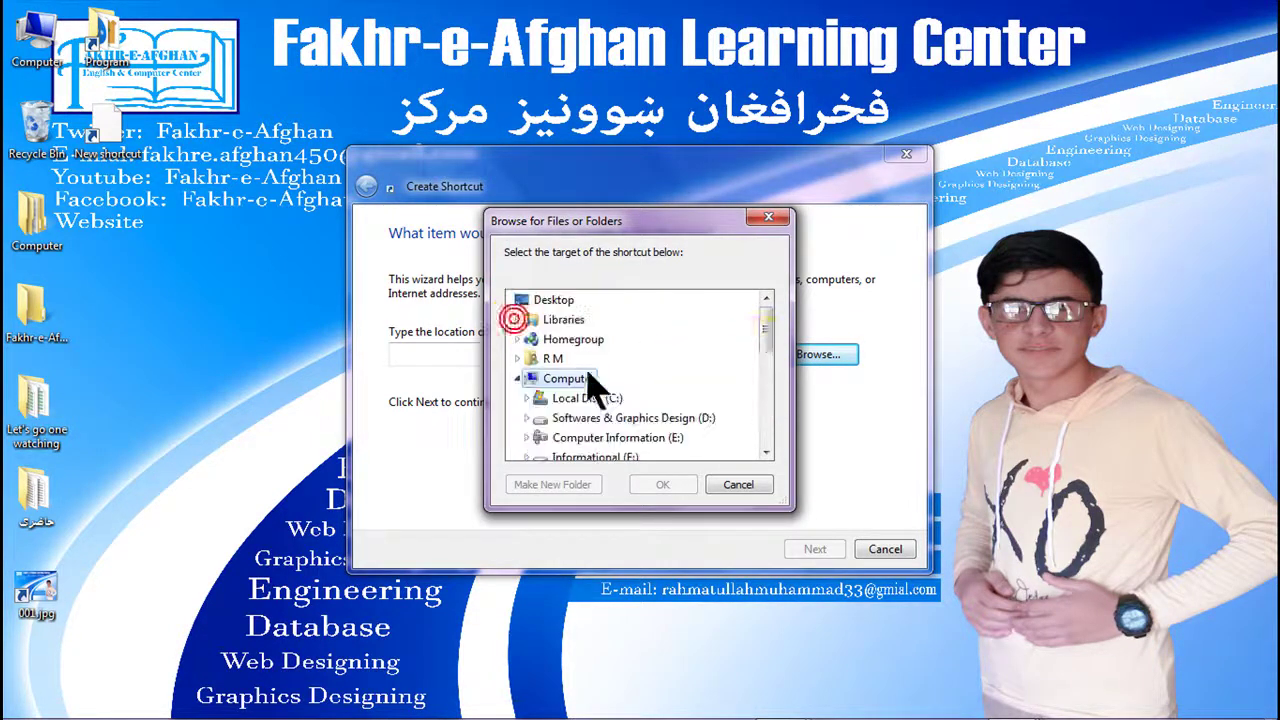
scroll(680, 371, "down", 1)
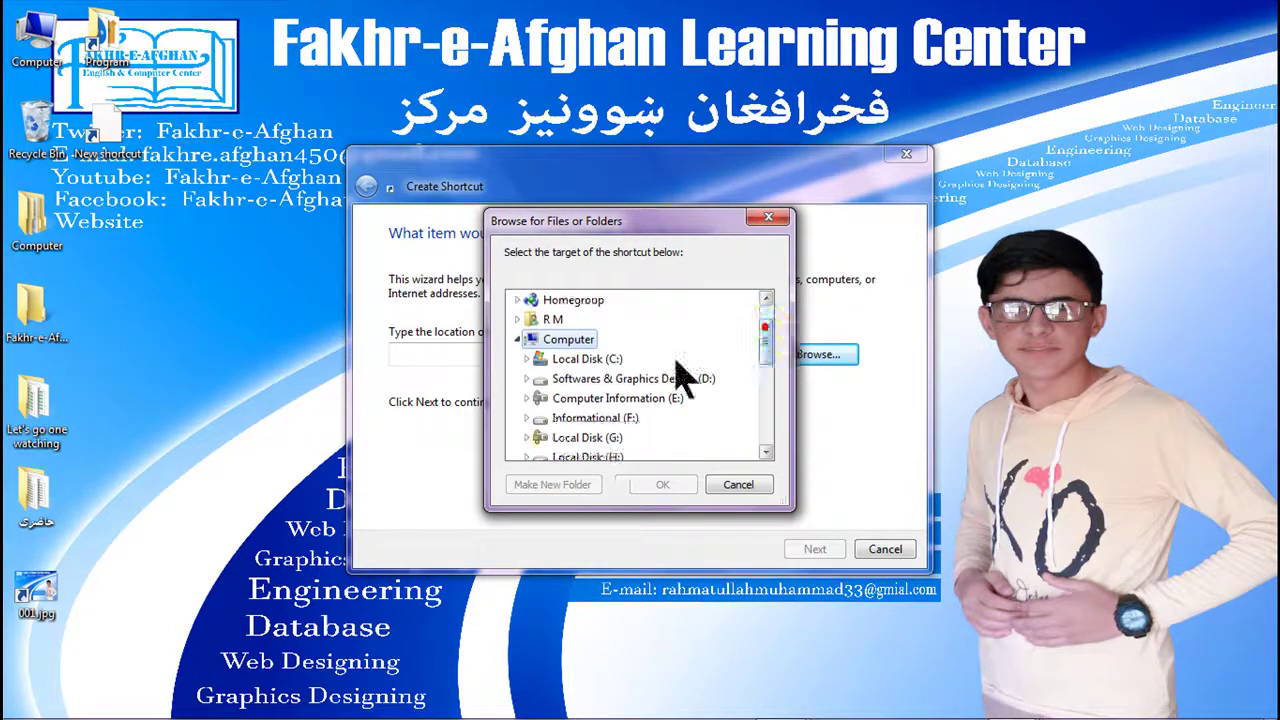
left_click(528, 379)
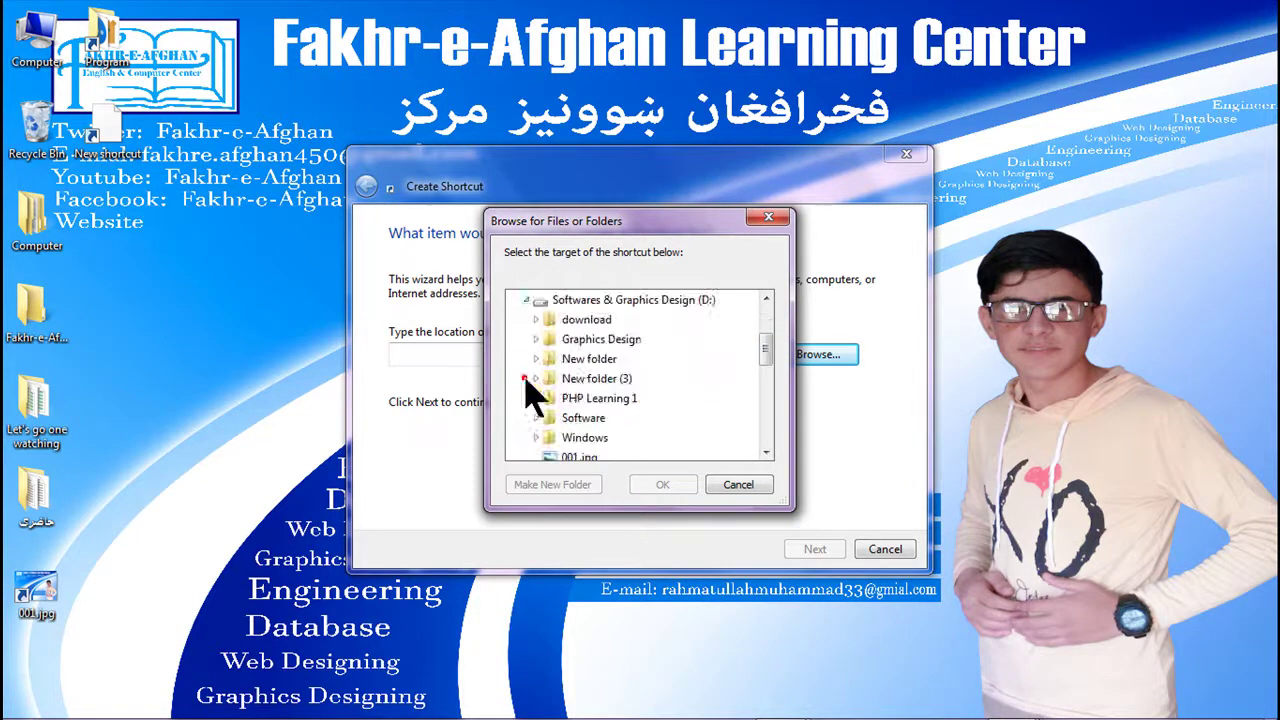
left_click(600, 320)
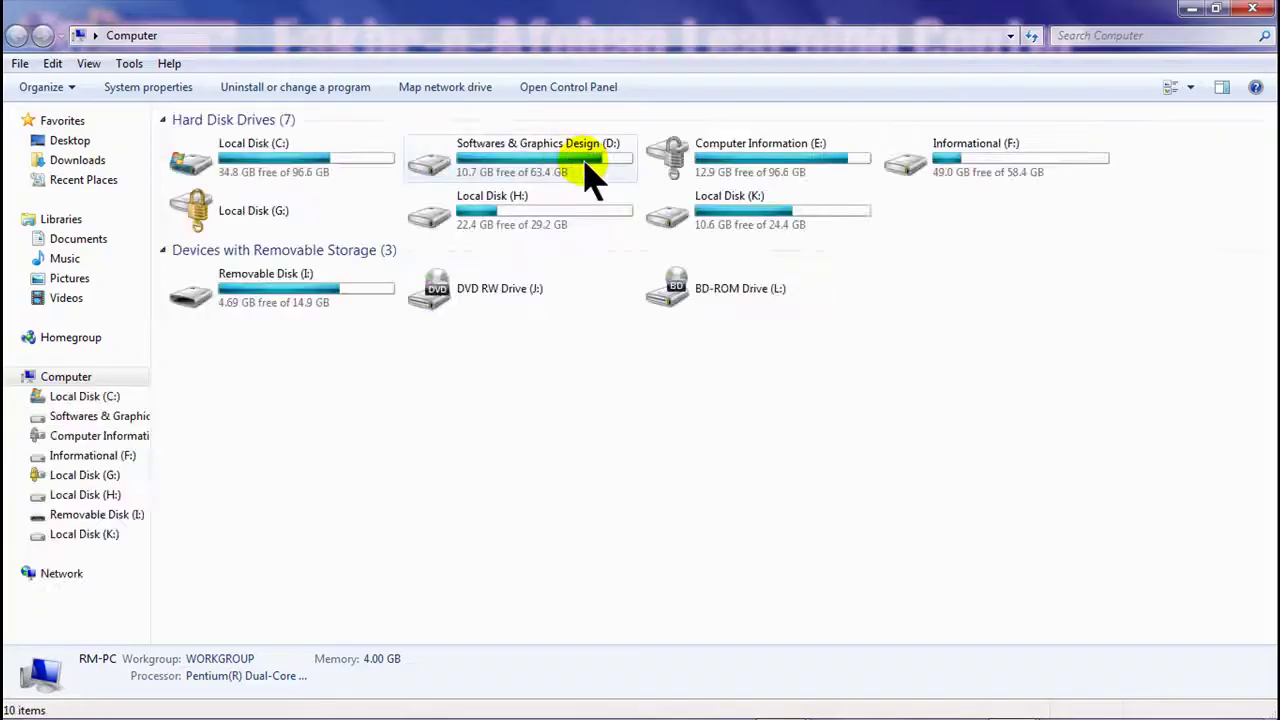
Step: Look at the download folder on the D: drive in Explorer and return to the shortcut's target selection
left_click(578, 160)
double_click(585, 172)
double_click(232, 196)
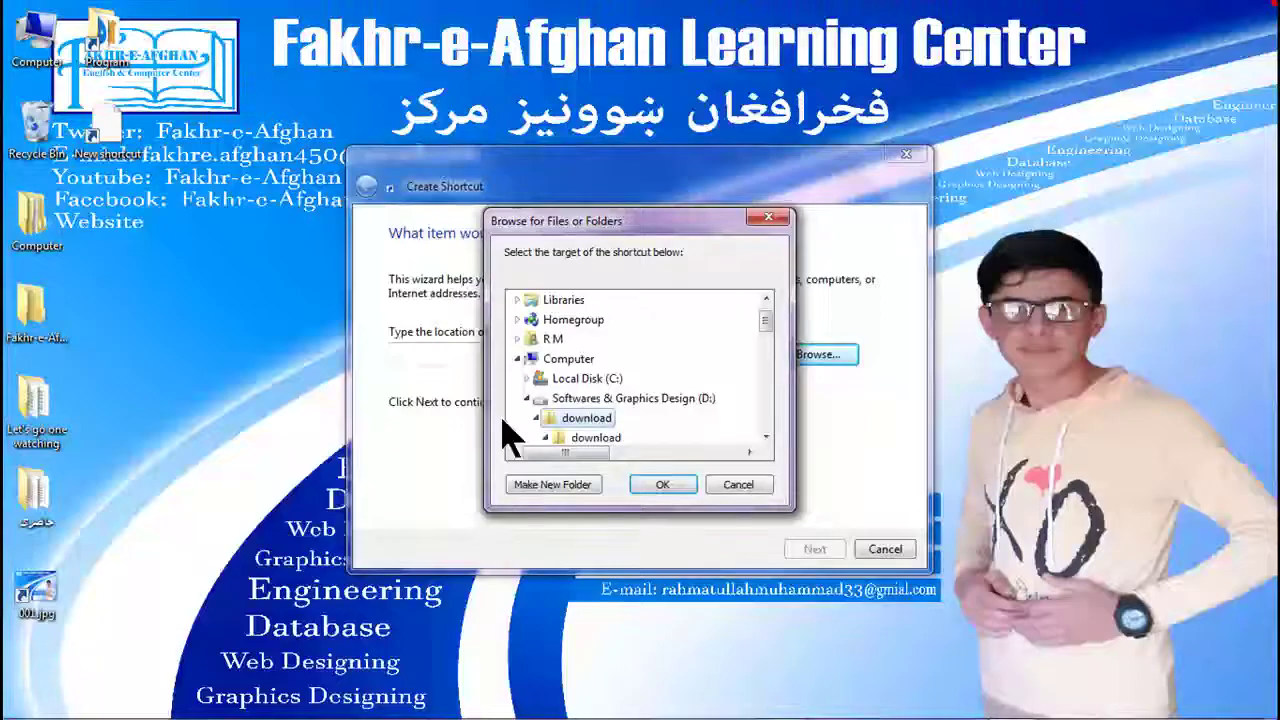
Step: Make a folder named New inside D:\download and use it as the shortcut's target
left_click(554, 486)
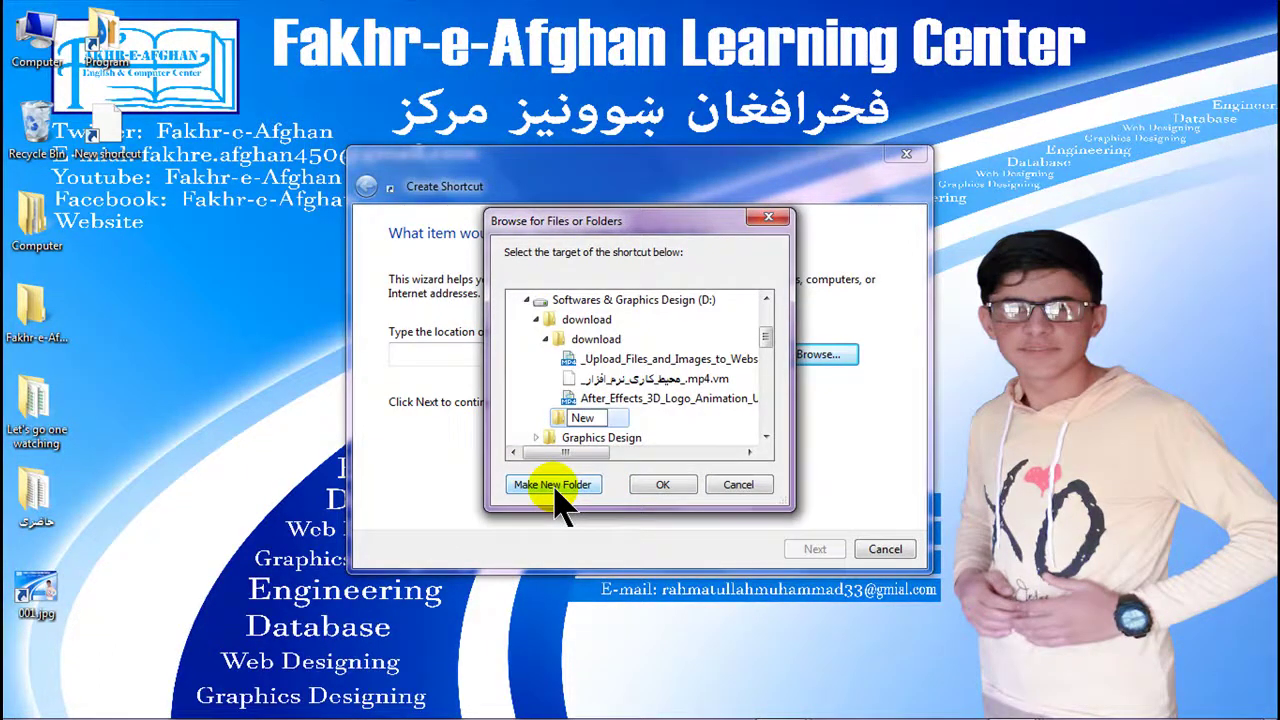
left_click(658, 483)
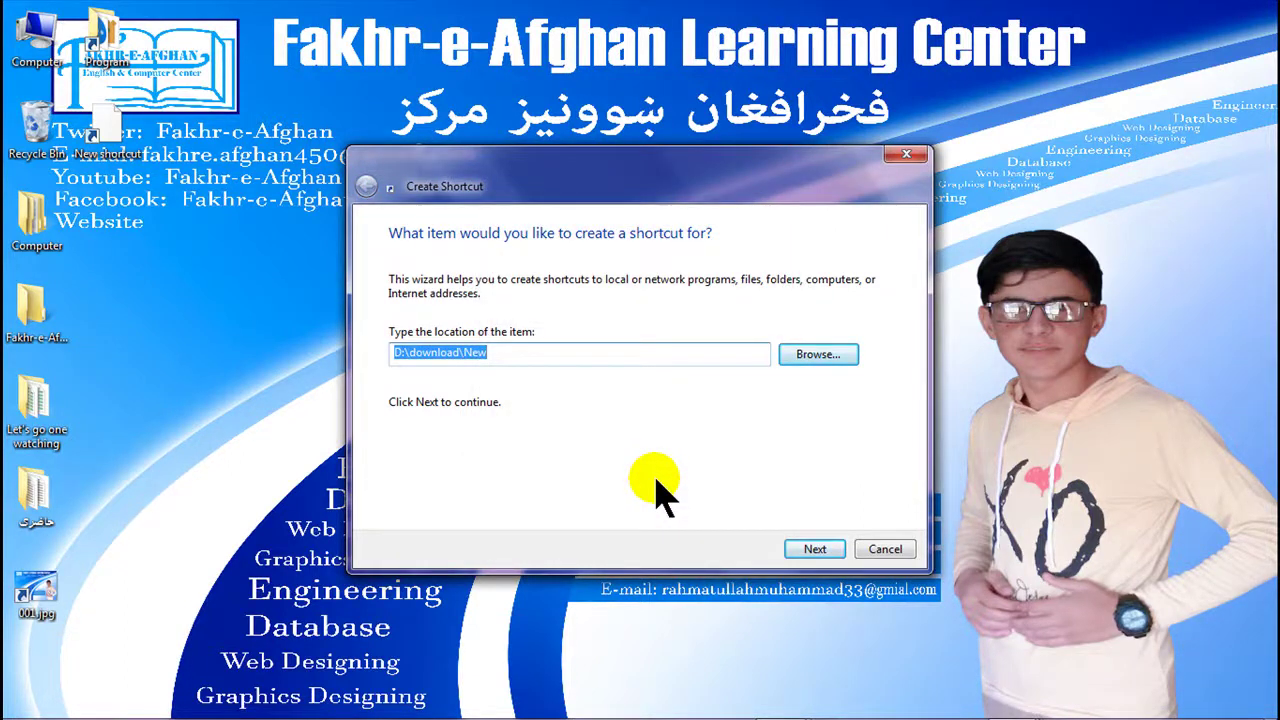
left_click(815, 549)
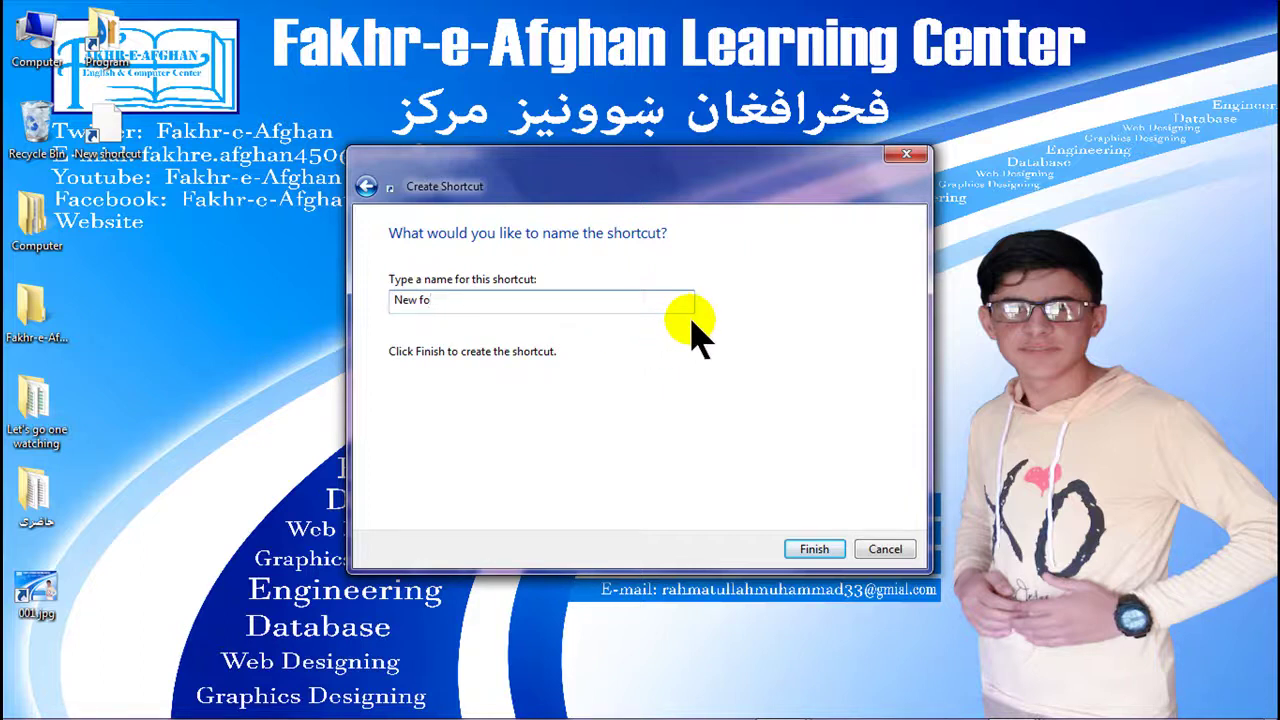
Step: Create the shortcut with the name New folder, and test it by opening and closing its target
type("er")
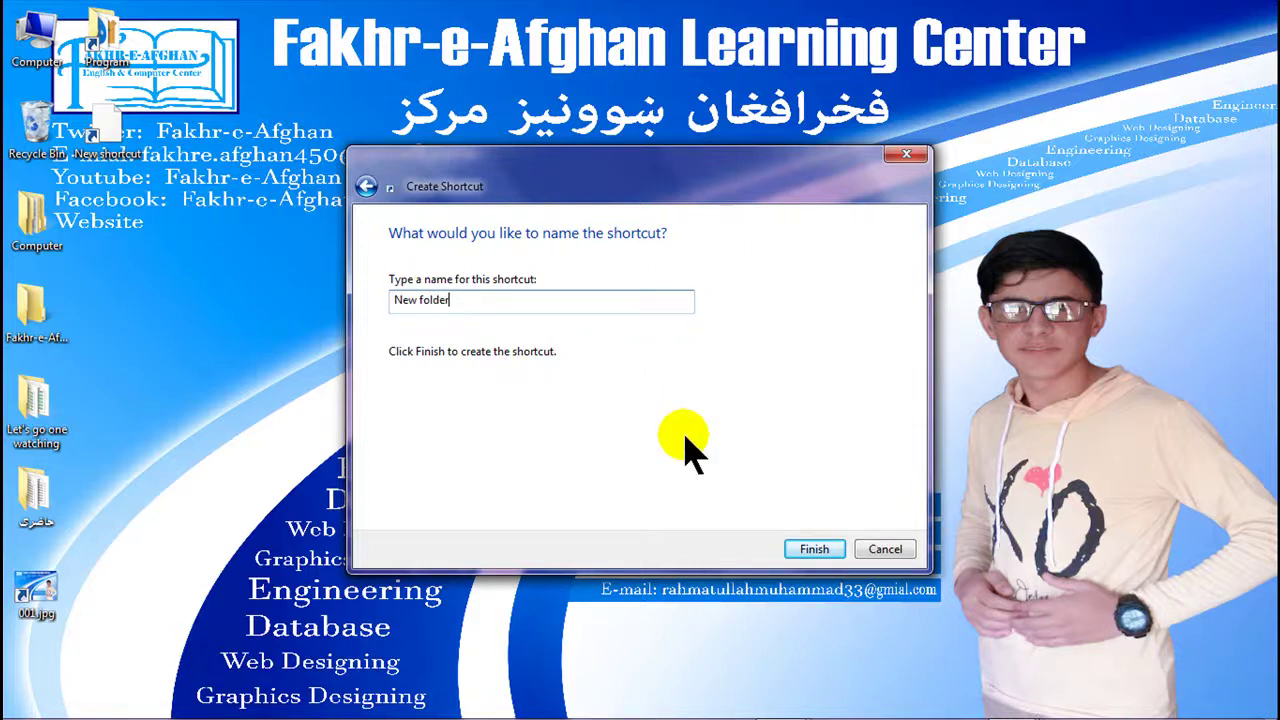
left_click(818, 552)
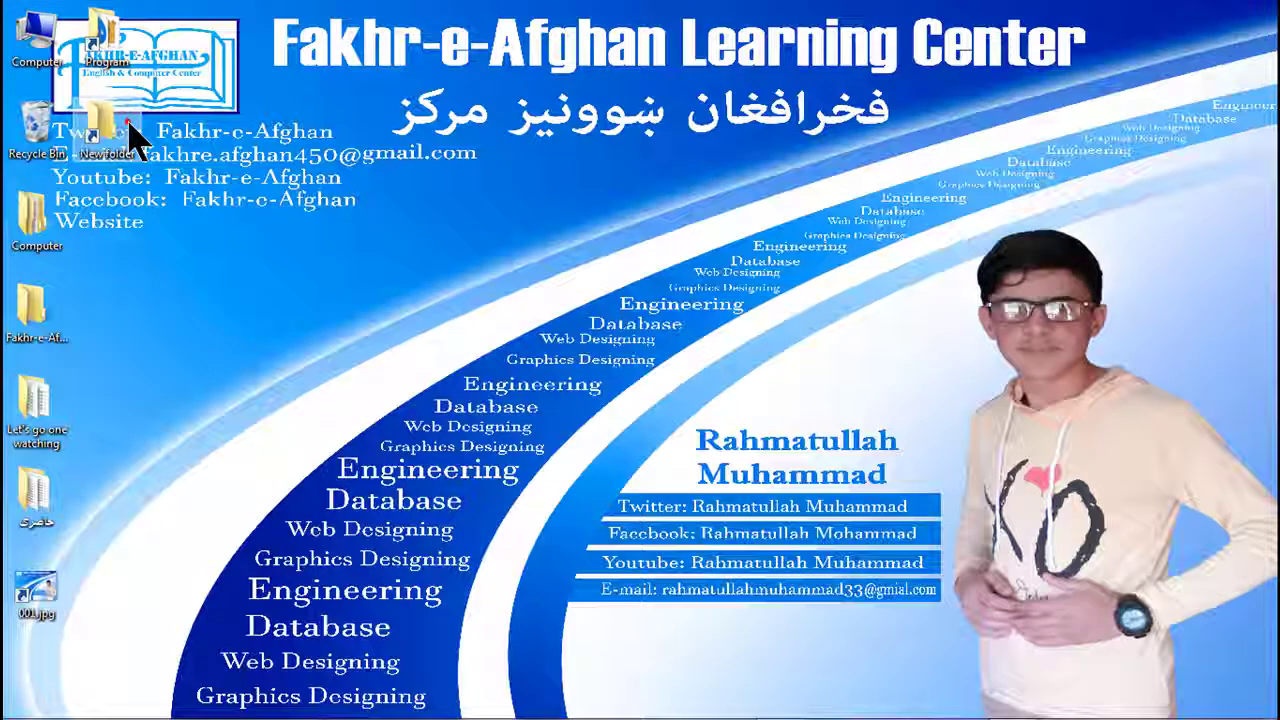
double_click(130, 125)
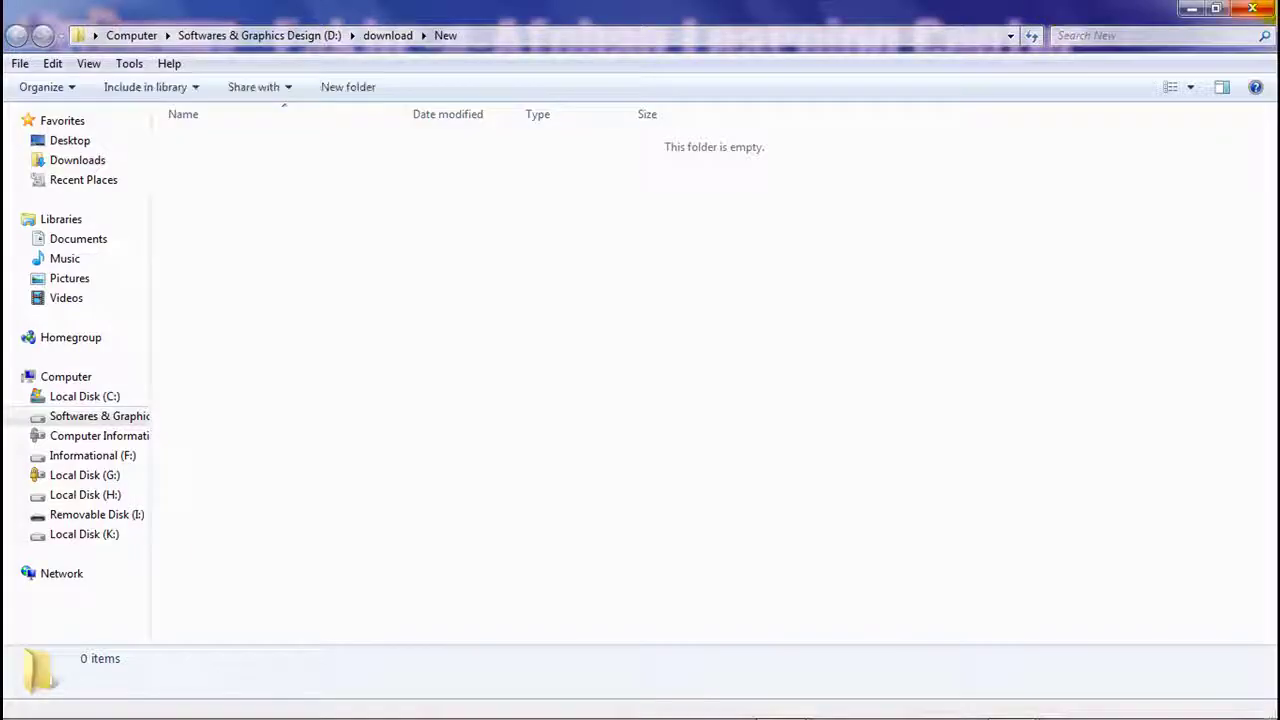
left_click(1268, 7)
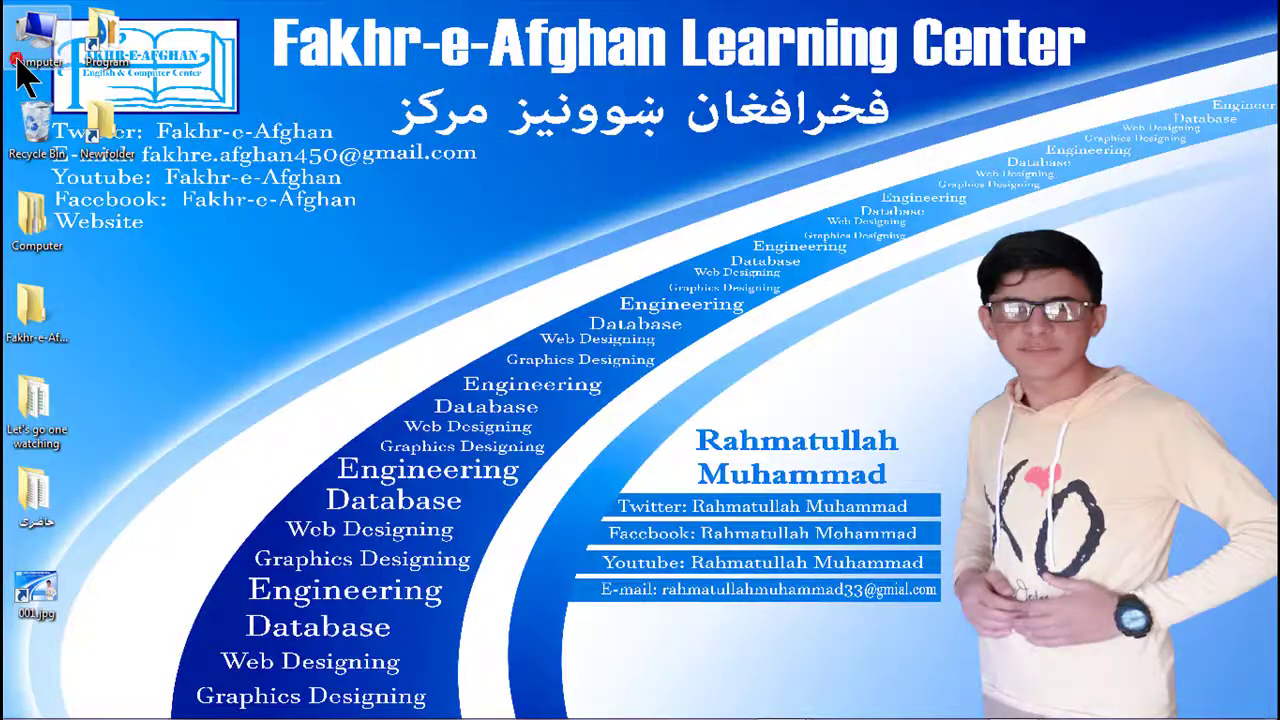
Step: Find the New folder in D:\download, check inside it, delete it, and close the Explorer window
double_click(18, 64)
double_click(550, 165)
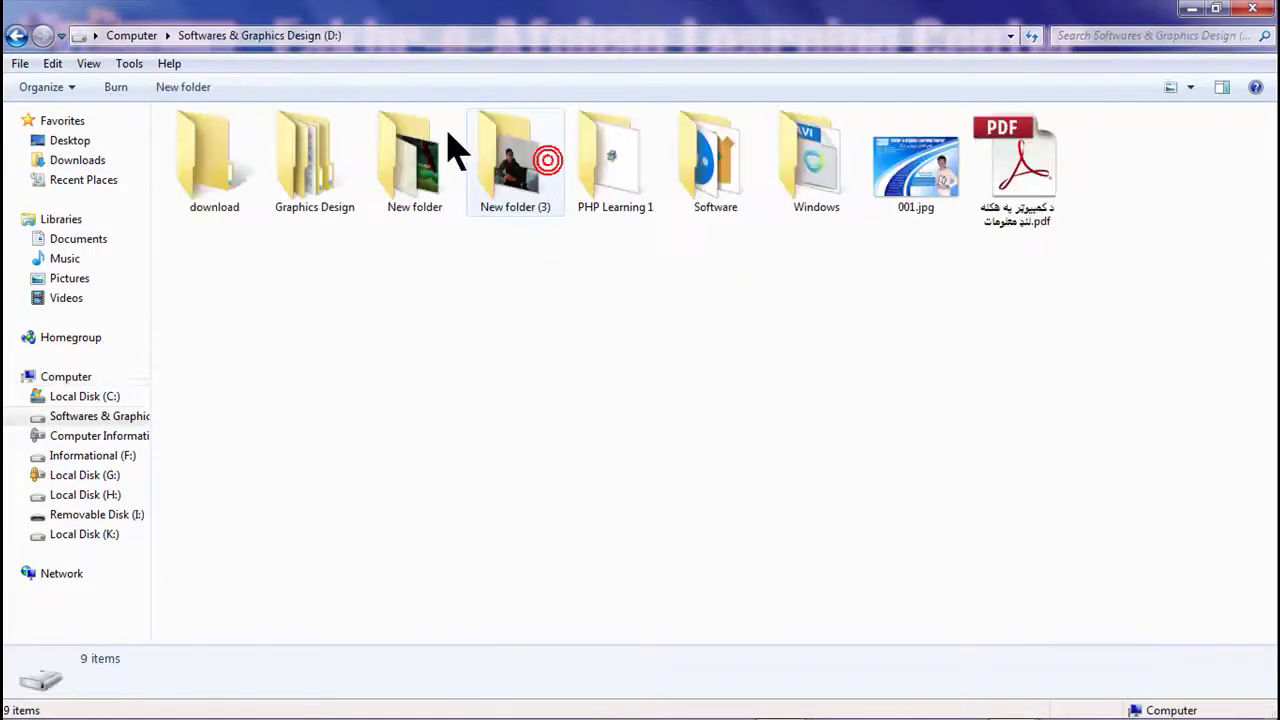
double_click(218, 180)
double_click(204, 170)
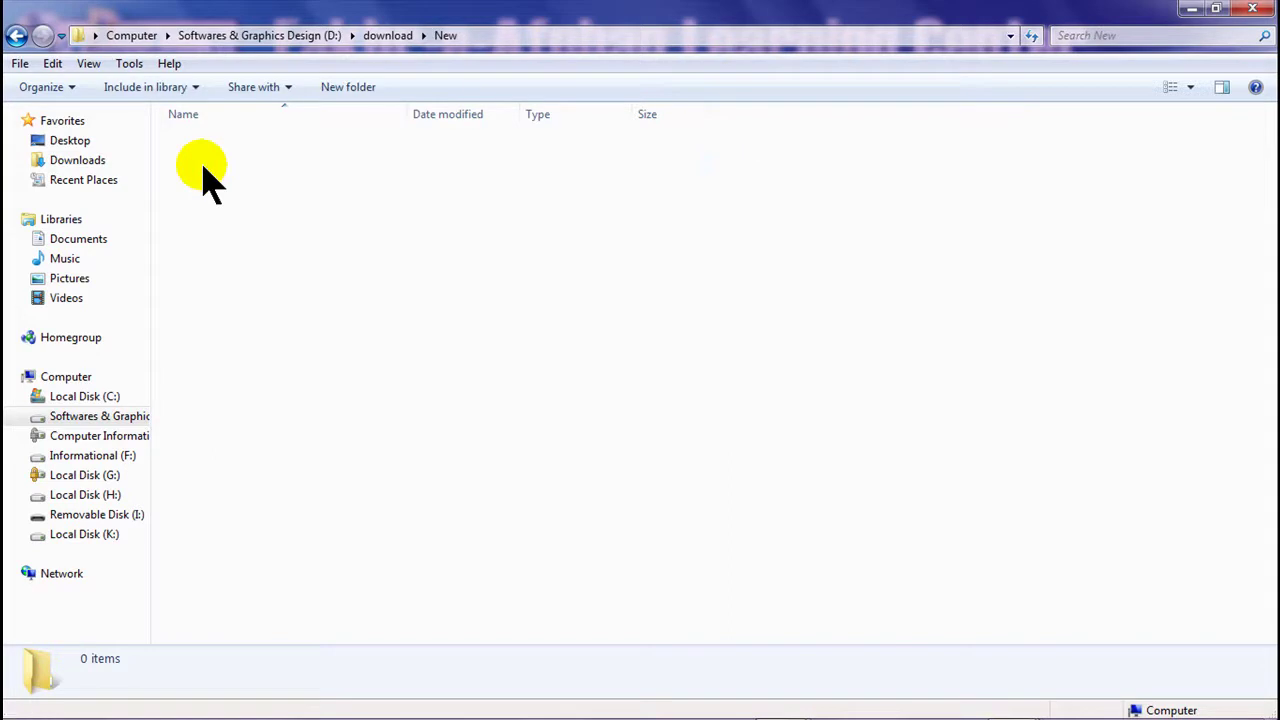
key("BackSpace")
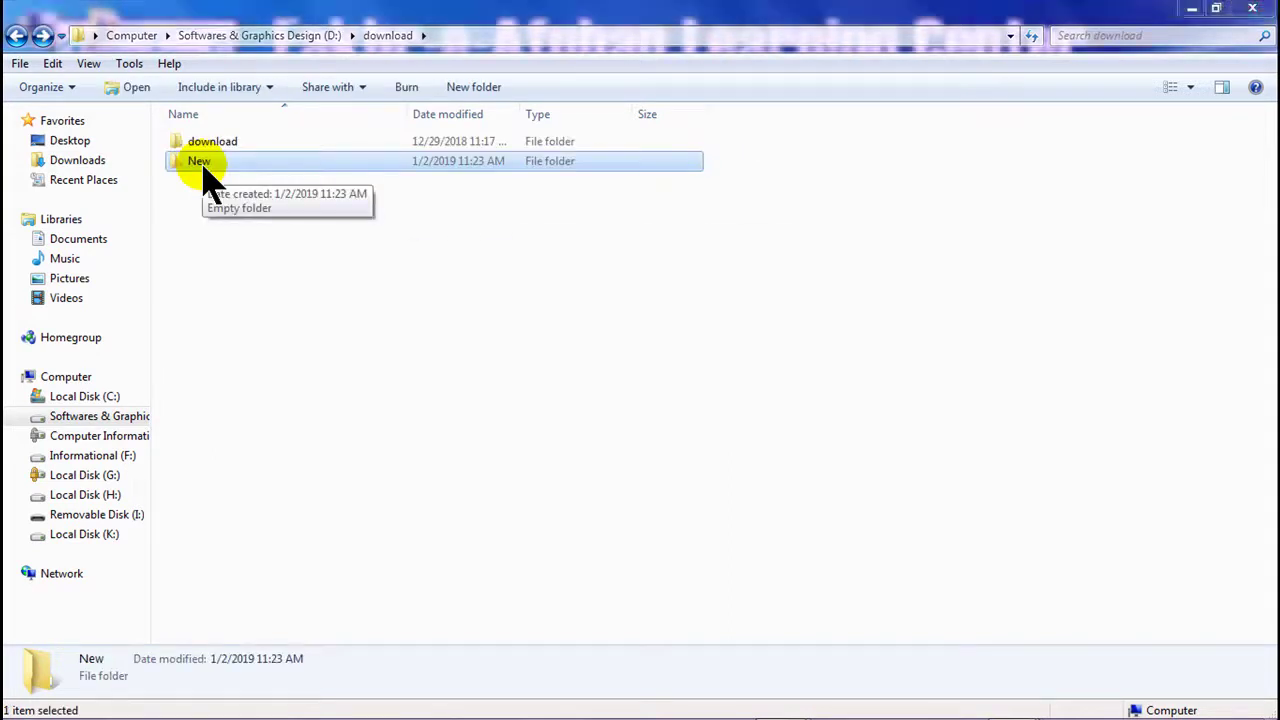
key("Delete")
key("Return")
left_click(1252, 8)
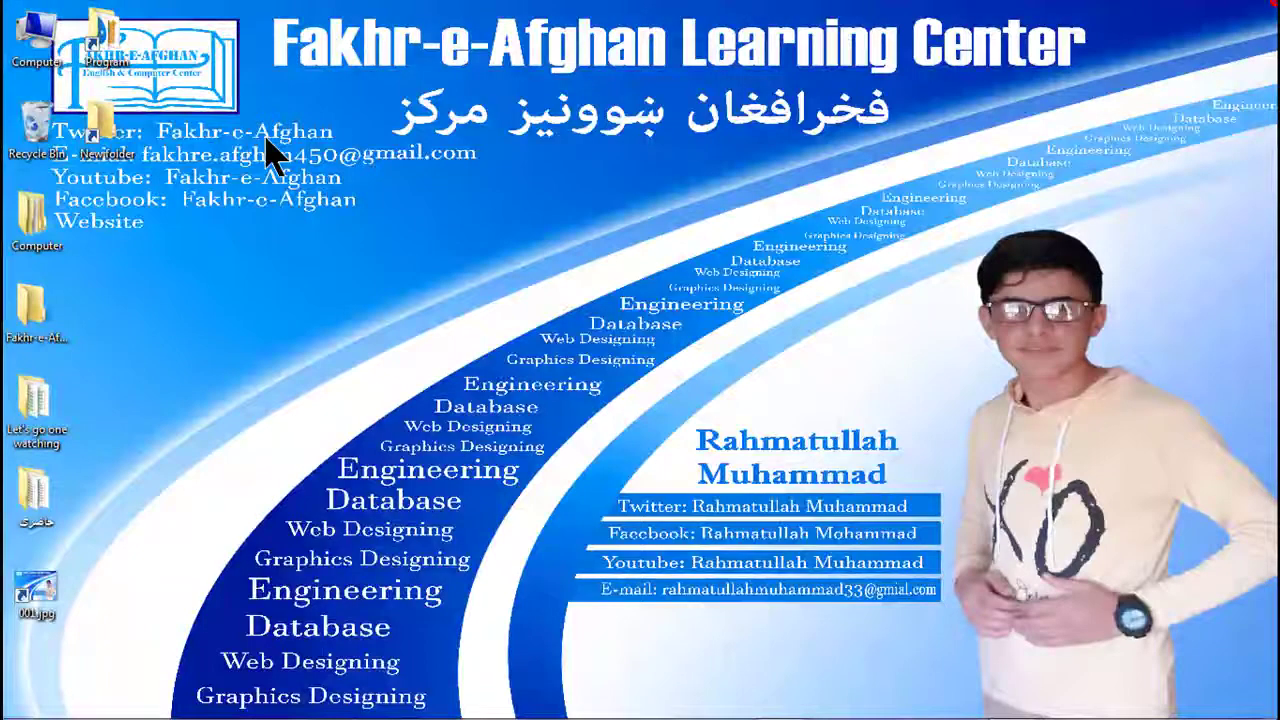
Step: Try the New folder shortcut whose target is missing, accept its removal, and permanently delete the Program shortcut
double_click(90, 125)
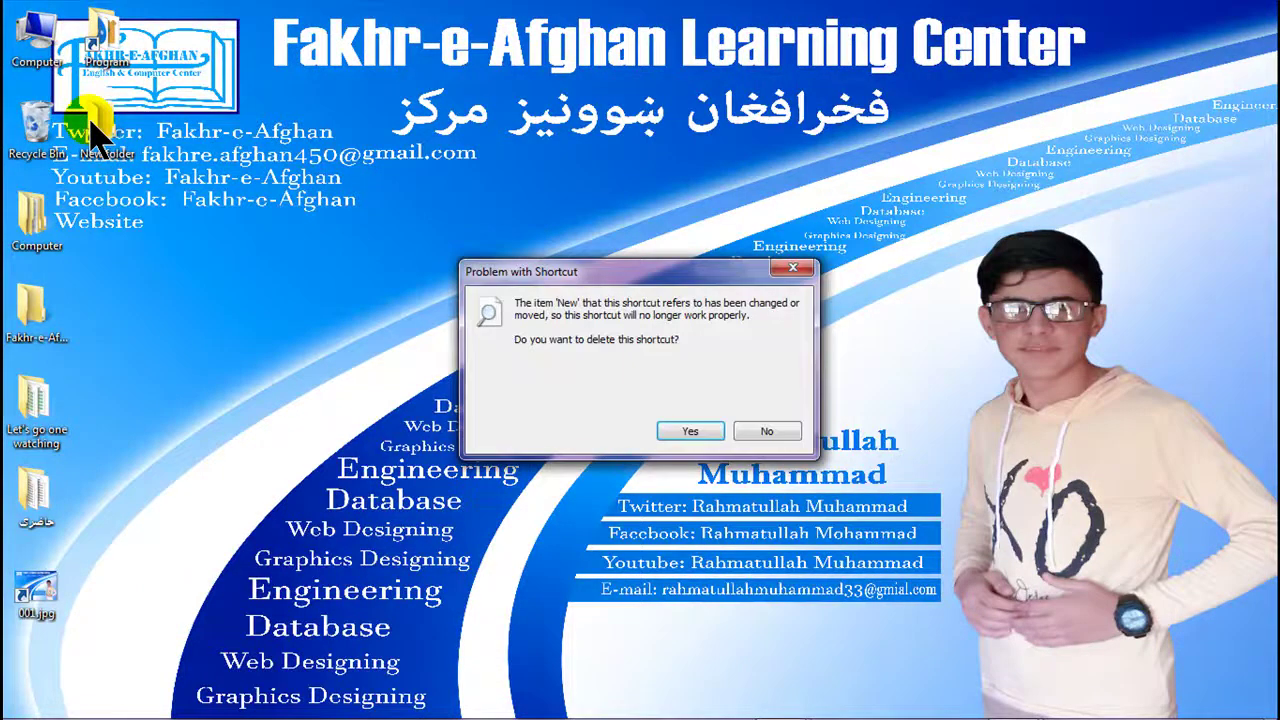
key("Return")
key("shift+Delete")
key("Return")
Step: Start a new desktop shortcut and locate the Pictures folder inside Graphics Design on the D: drive for its path
right_click(441, 142)
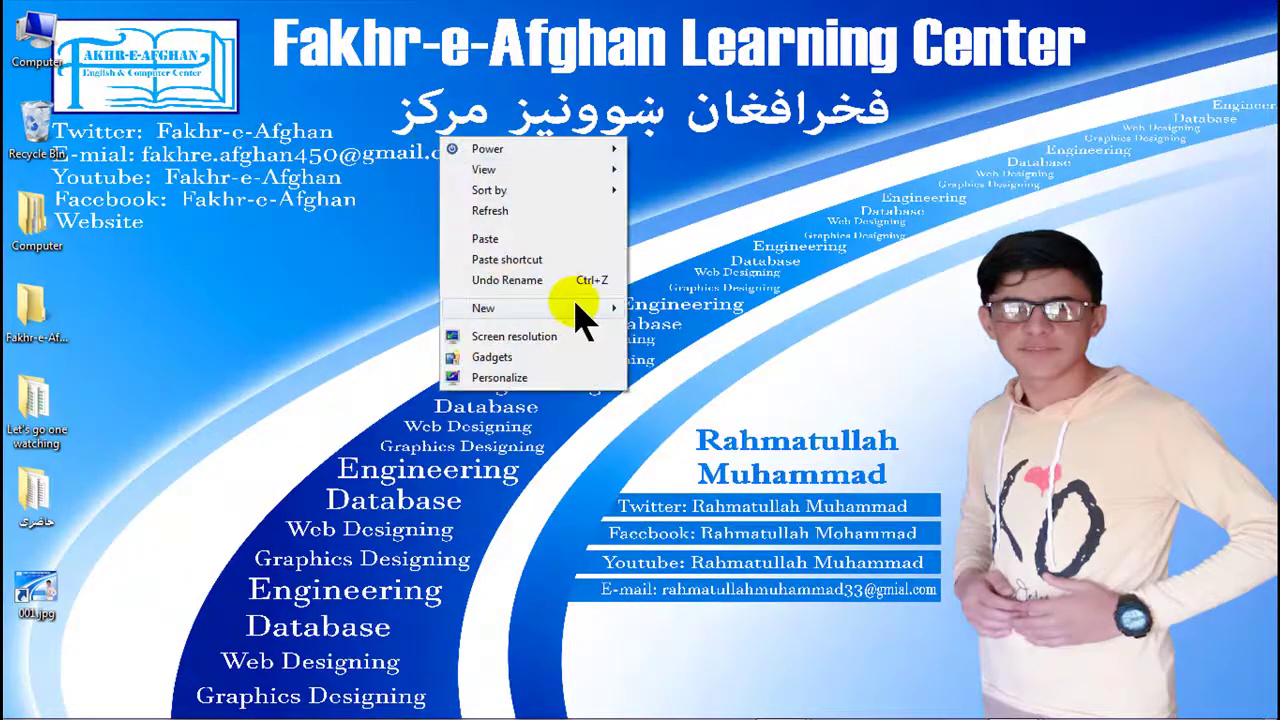
mouse_move(577, 308)
left_click(676, 329)
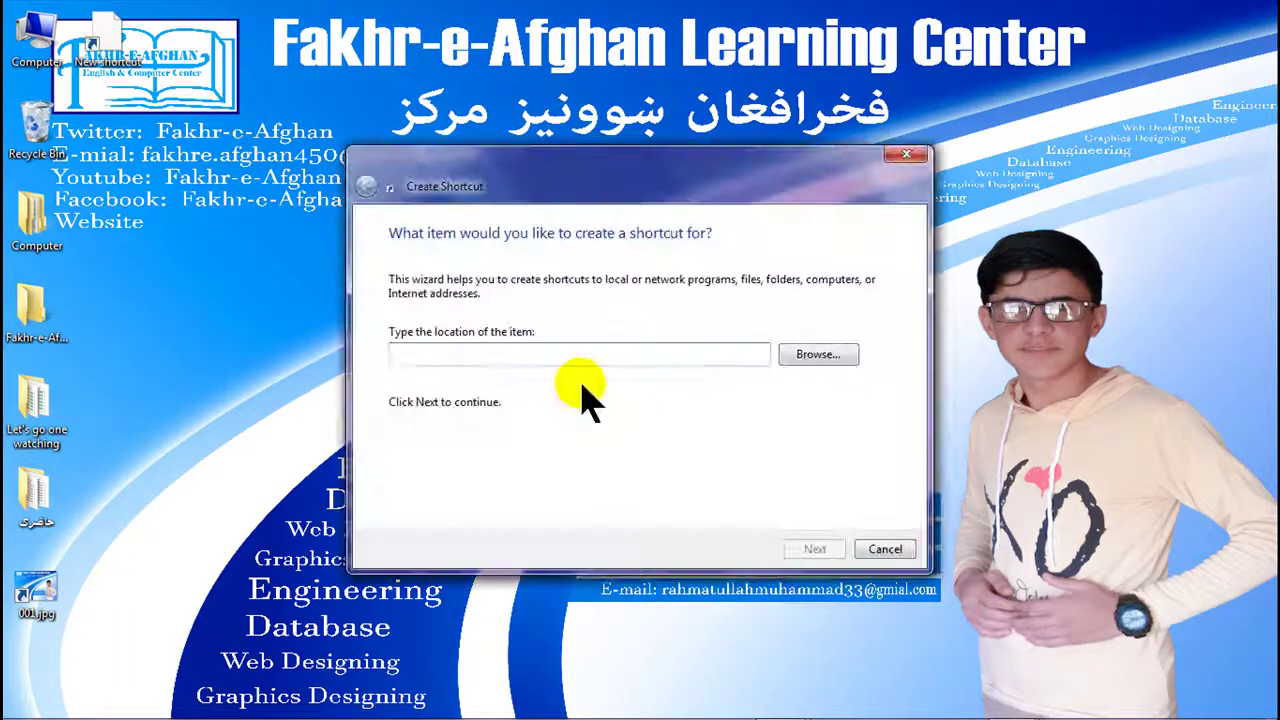
double_click(35, 32)
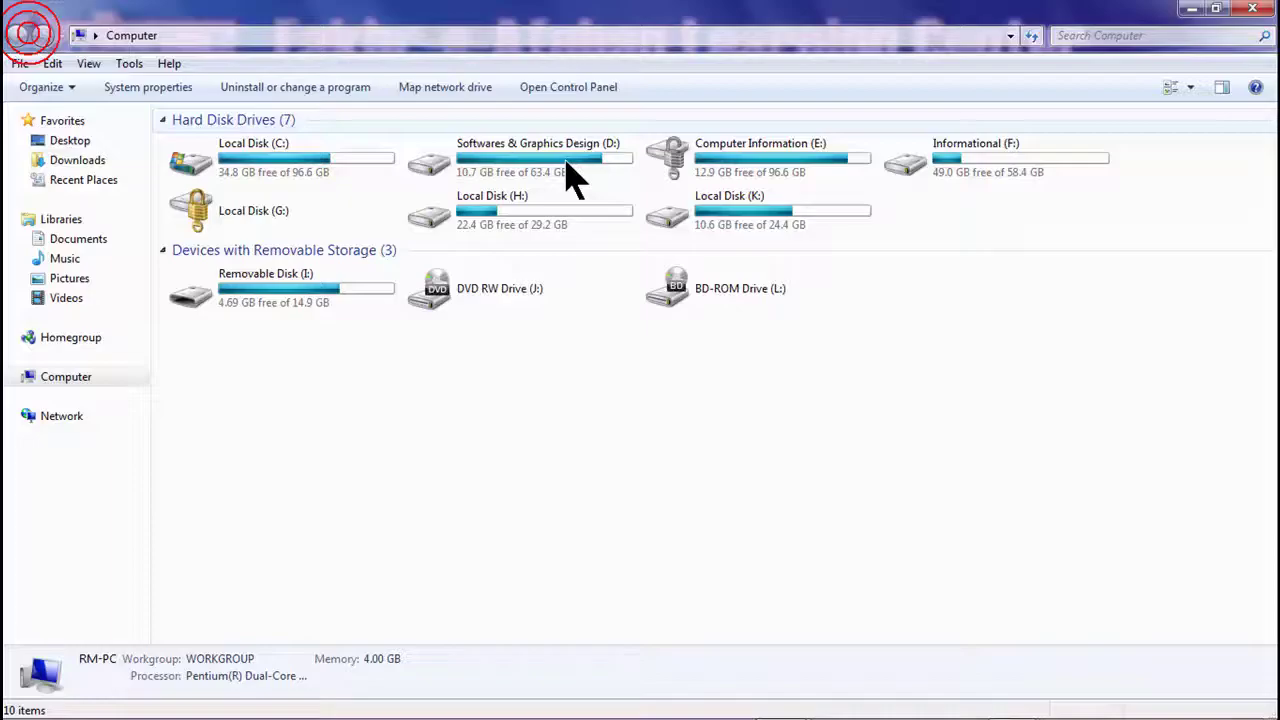
double_click(608, 152)
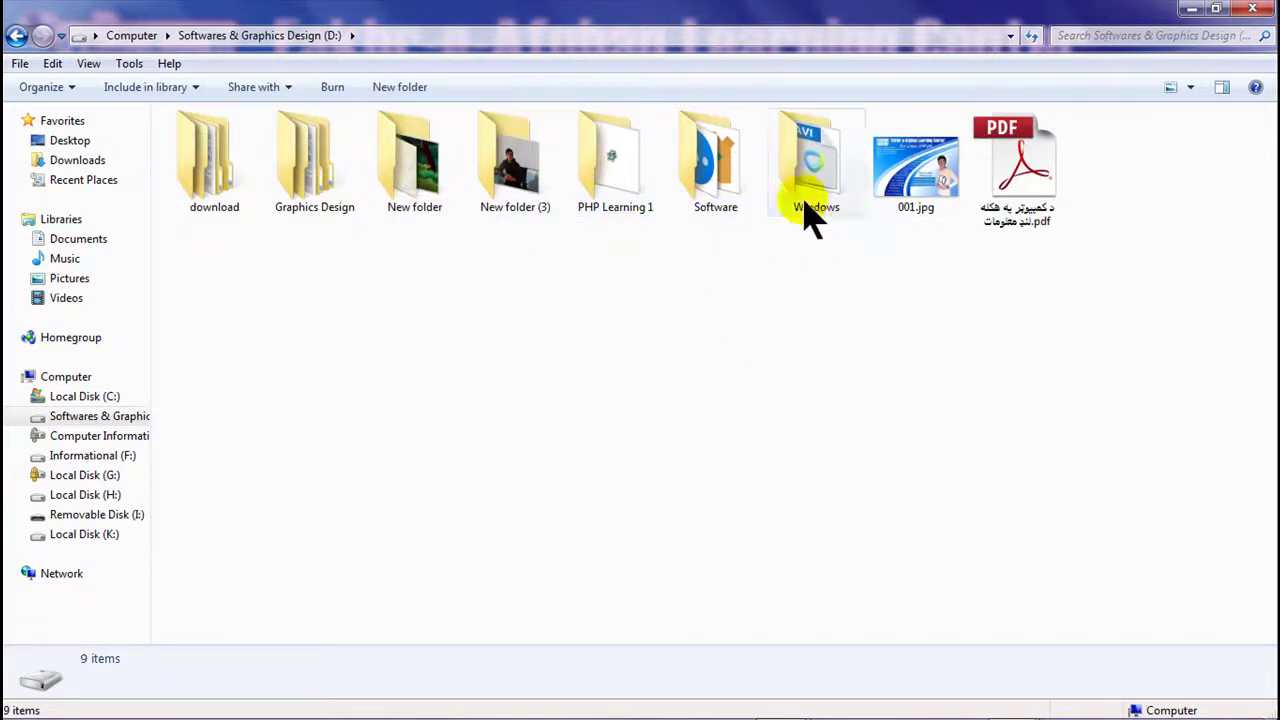
double_click(300, 192)
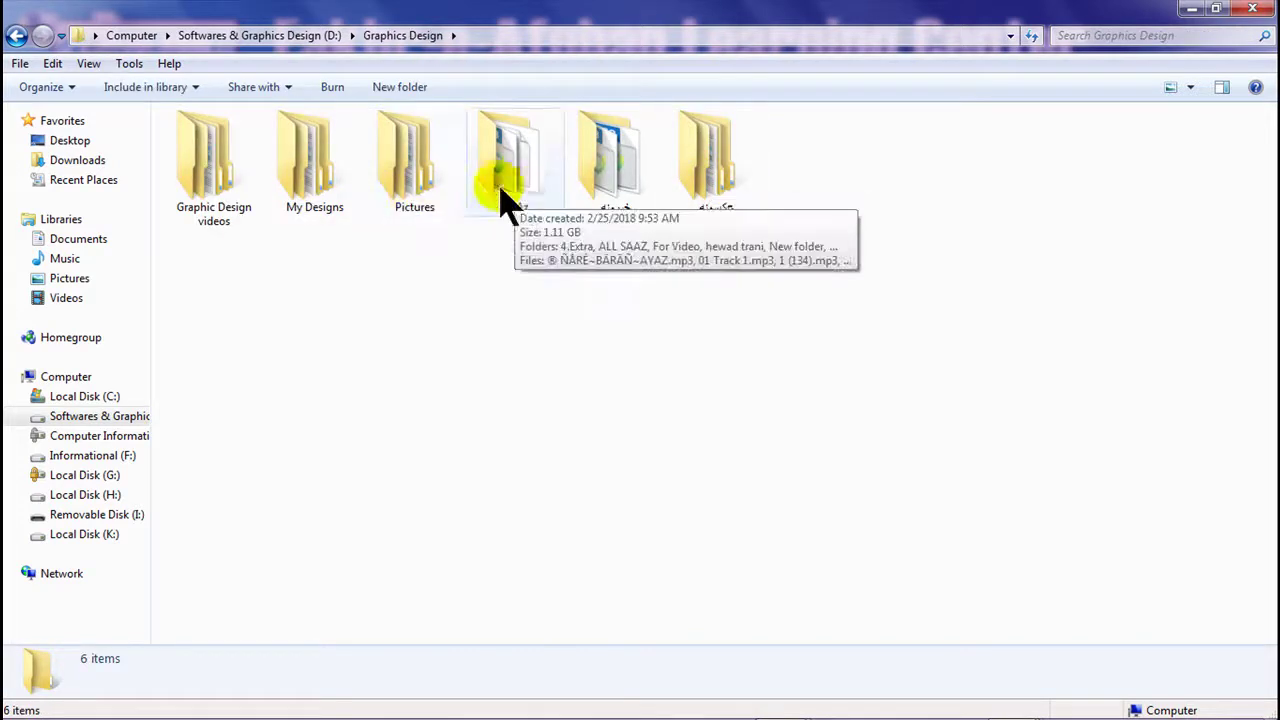
left_click(421, 207)
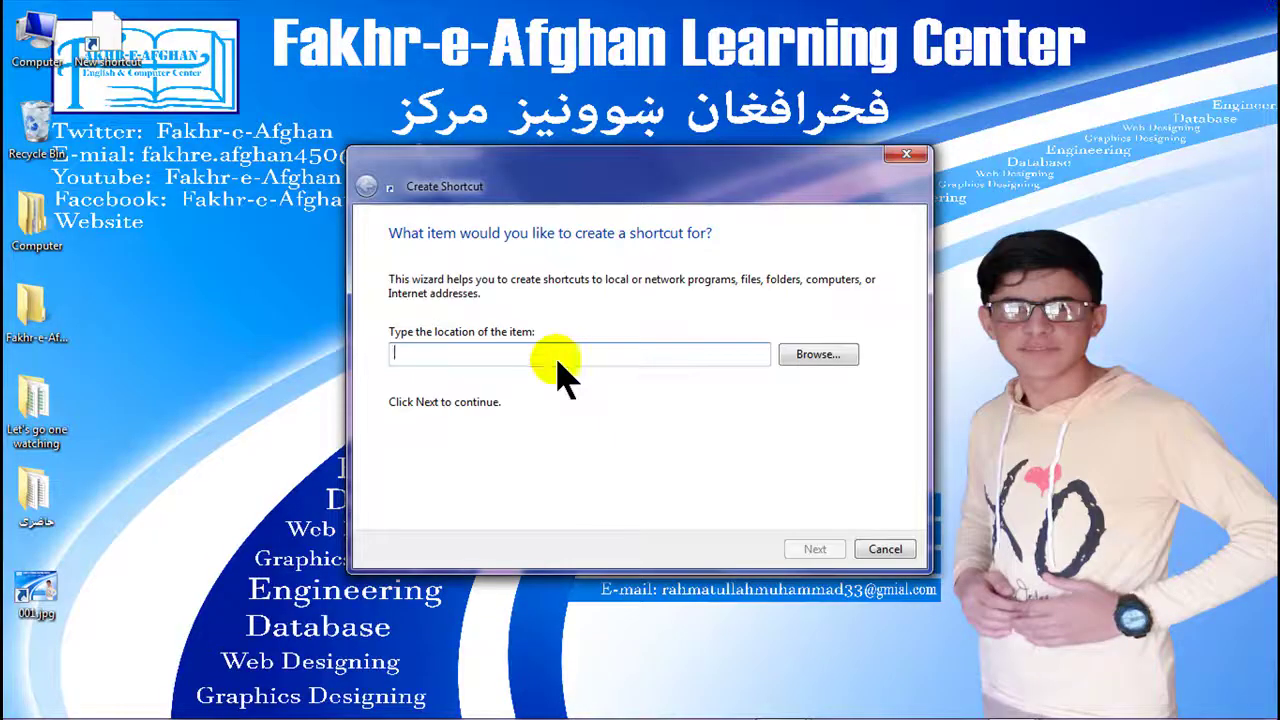
Step: Create a shortcut to D:/Graphics design/Pictures with the name Pictures, and test it by opening and closing its target
type("D:/")
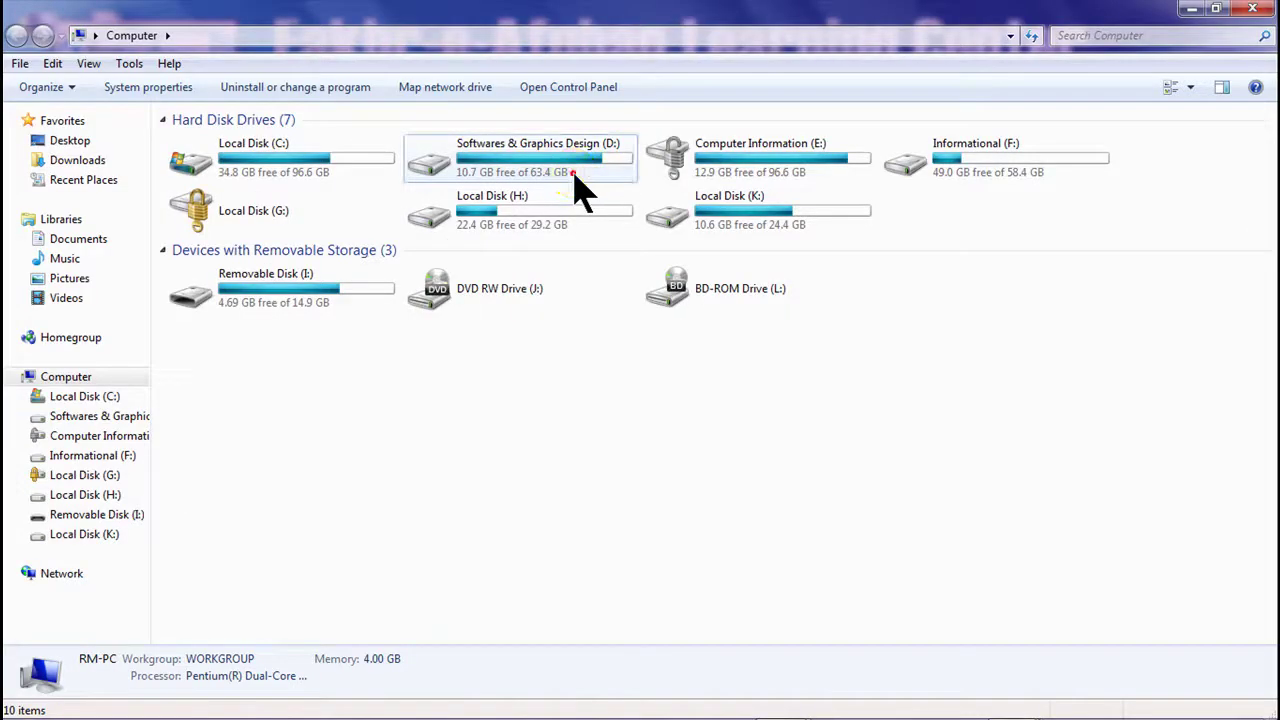
double_click(580, 189)
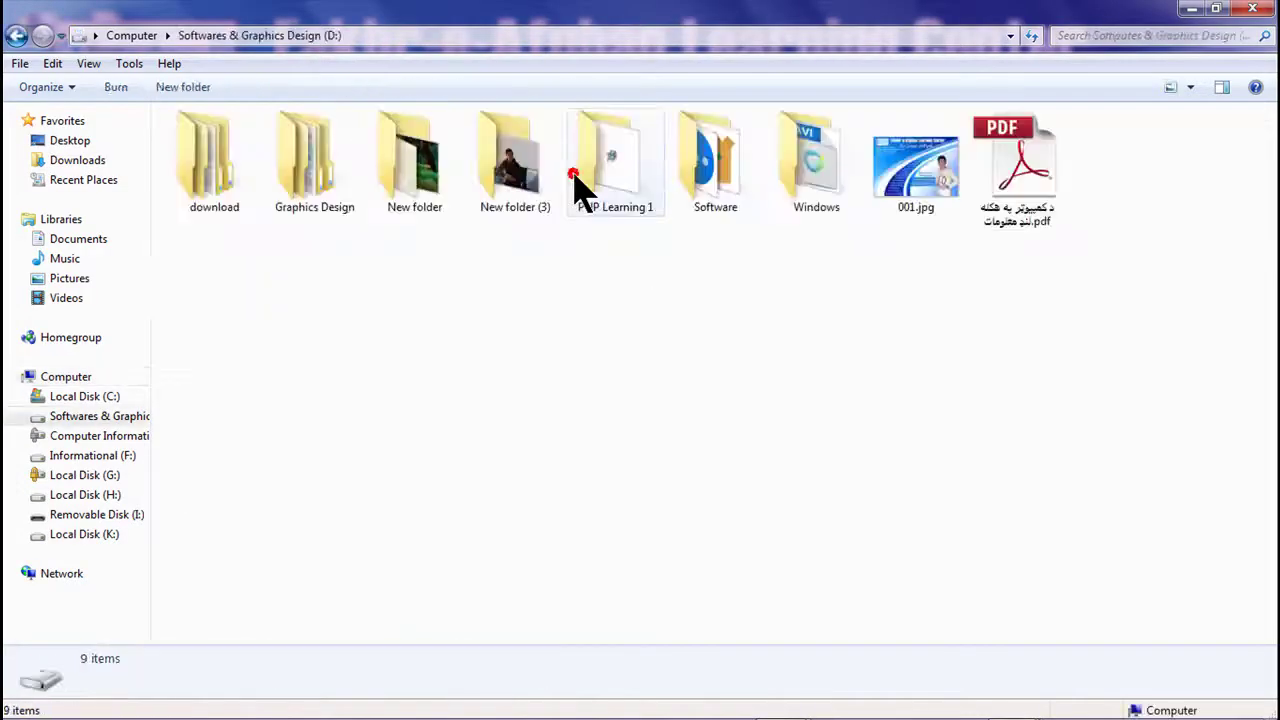
double_click(312, 228)
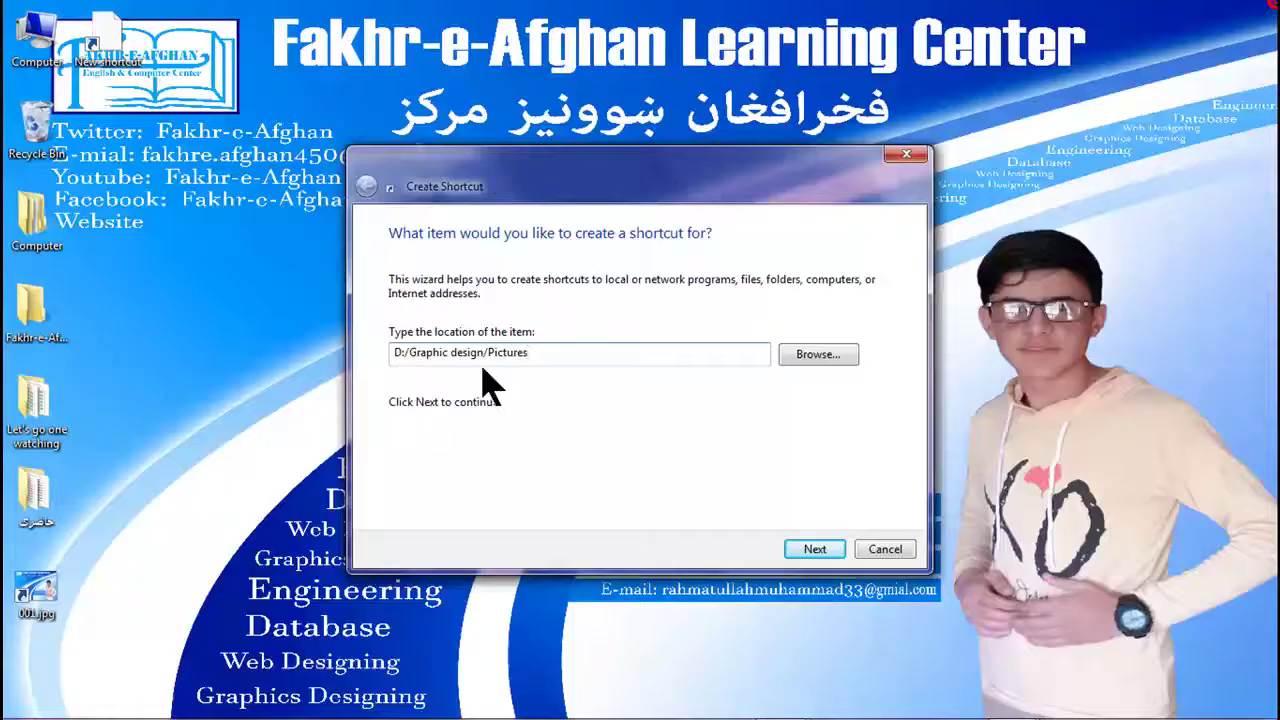
left_click(449, 351)
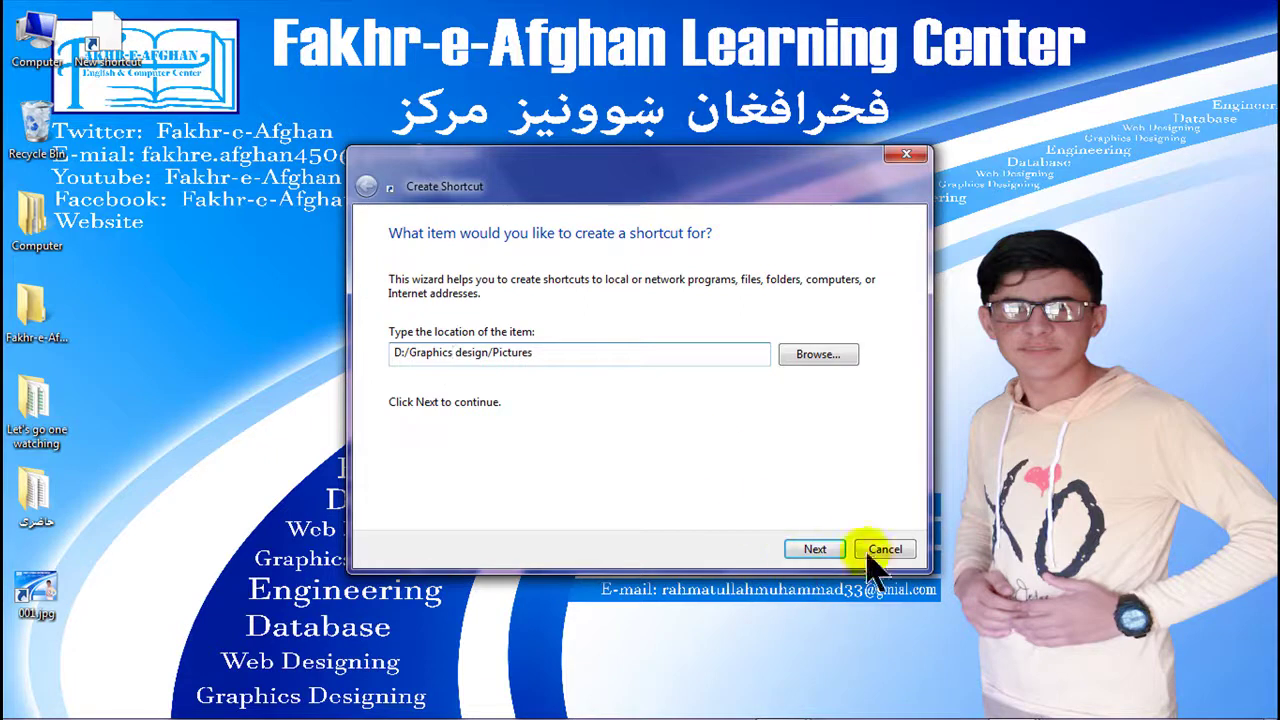
left_click(822, 546)
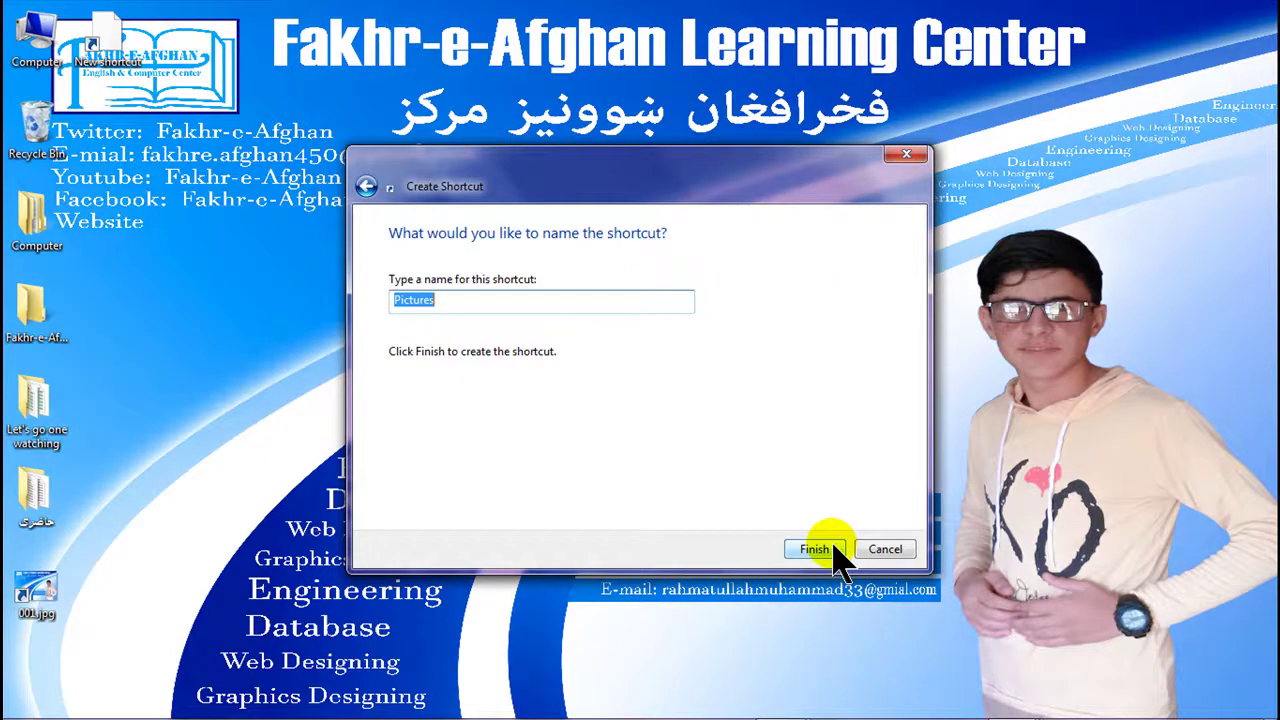
left_click(833, 549)
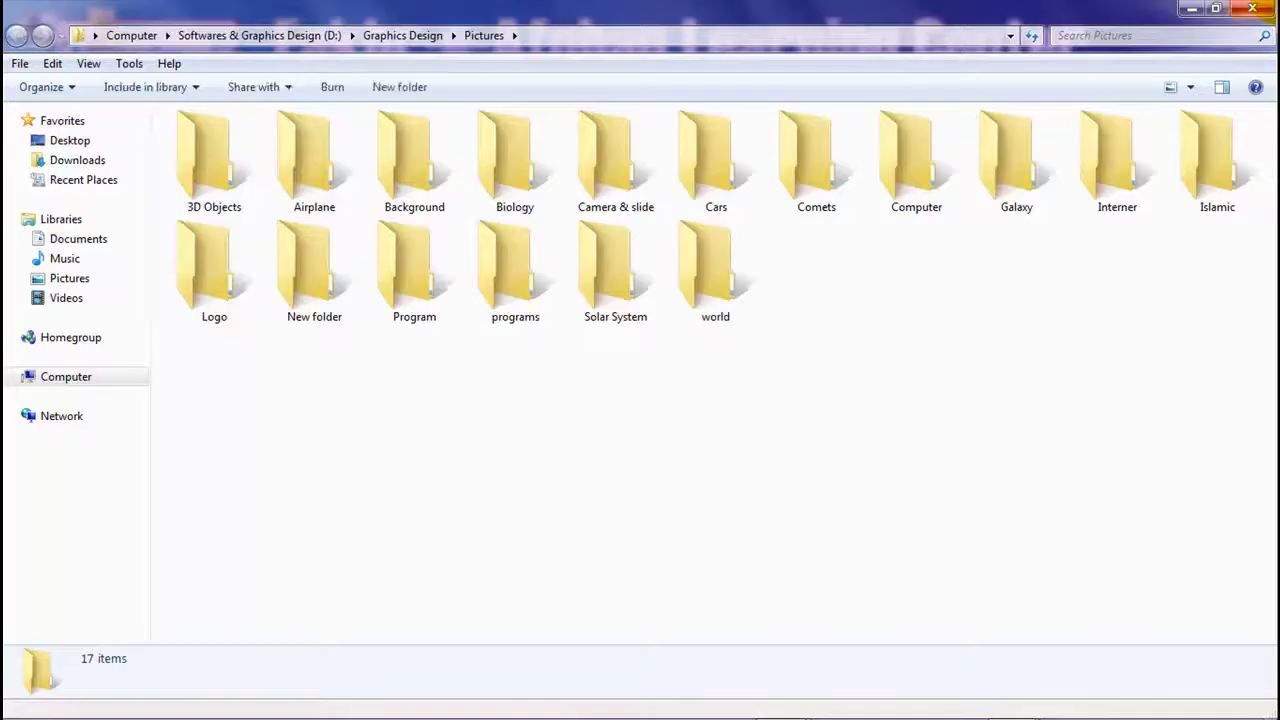
key("alt+F4")
Step: Permanently delete the Pictures shortcut from the desktop
left_click(108, 28)
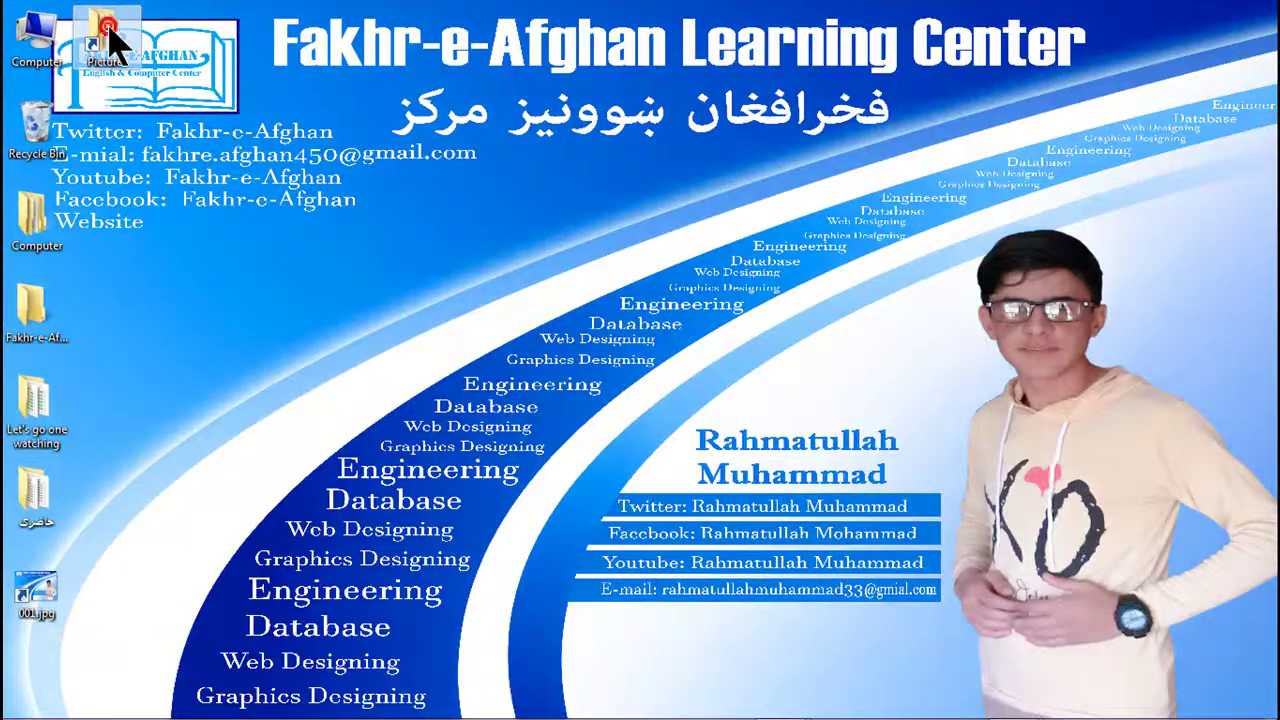
key("shift+Delete")
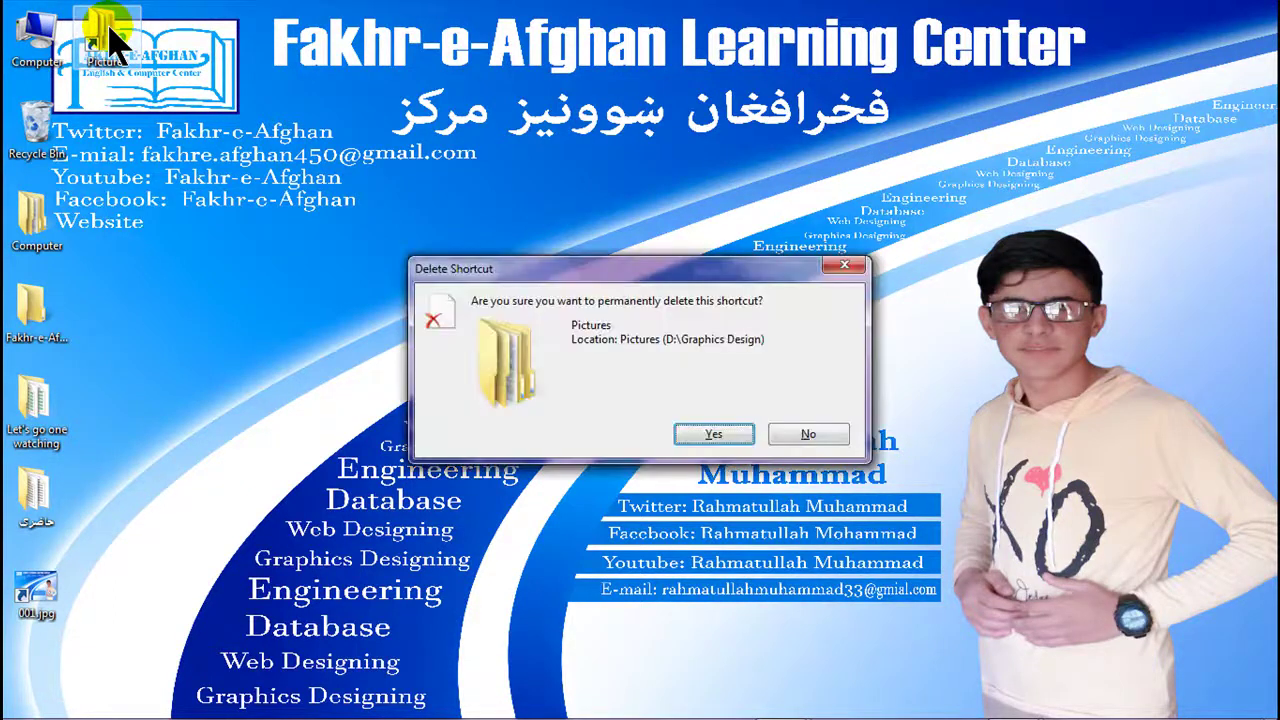
key("Return")
right_click(350, 160)
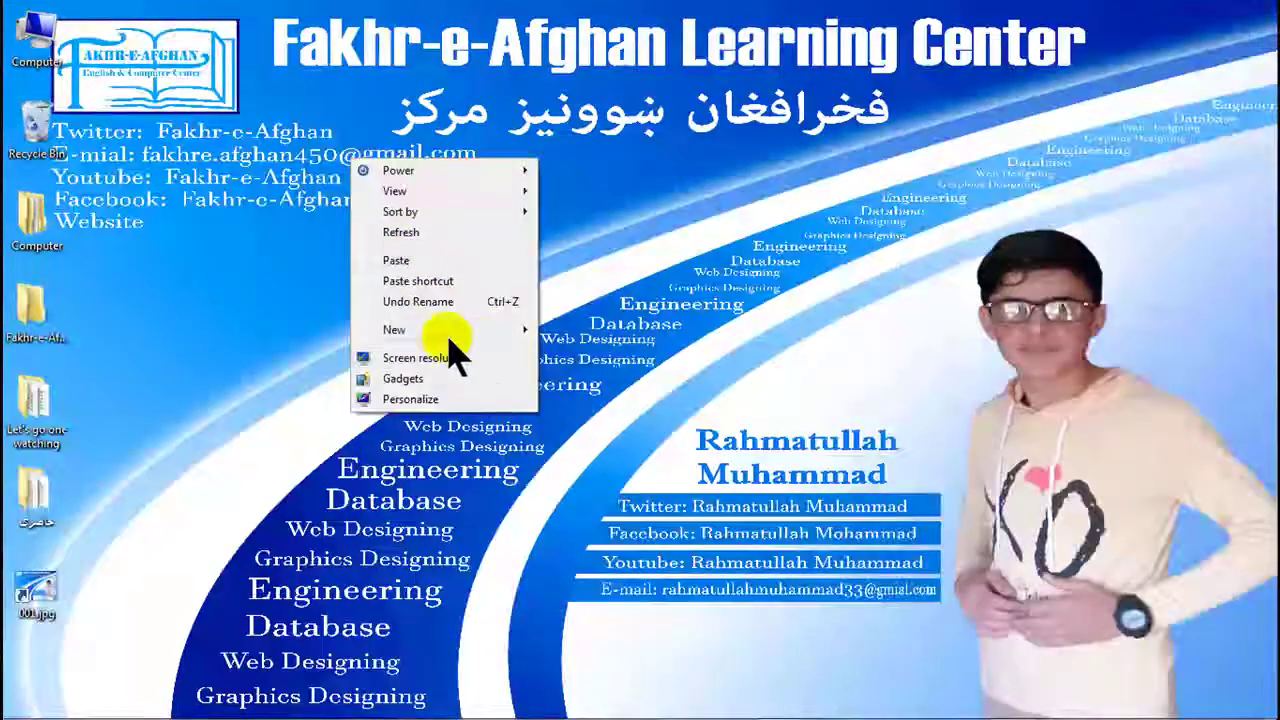
mouse_move(506, 329)
left_click(605, 347)
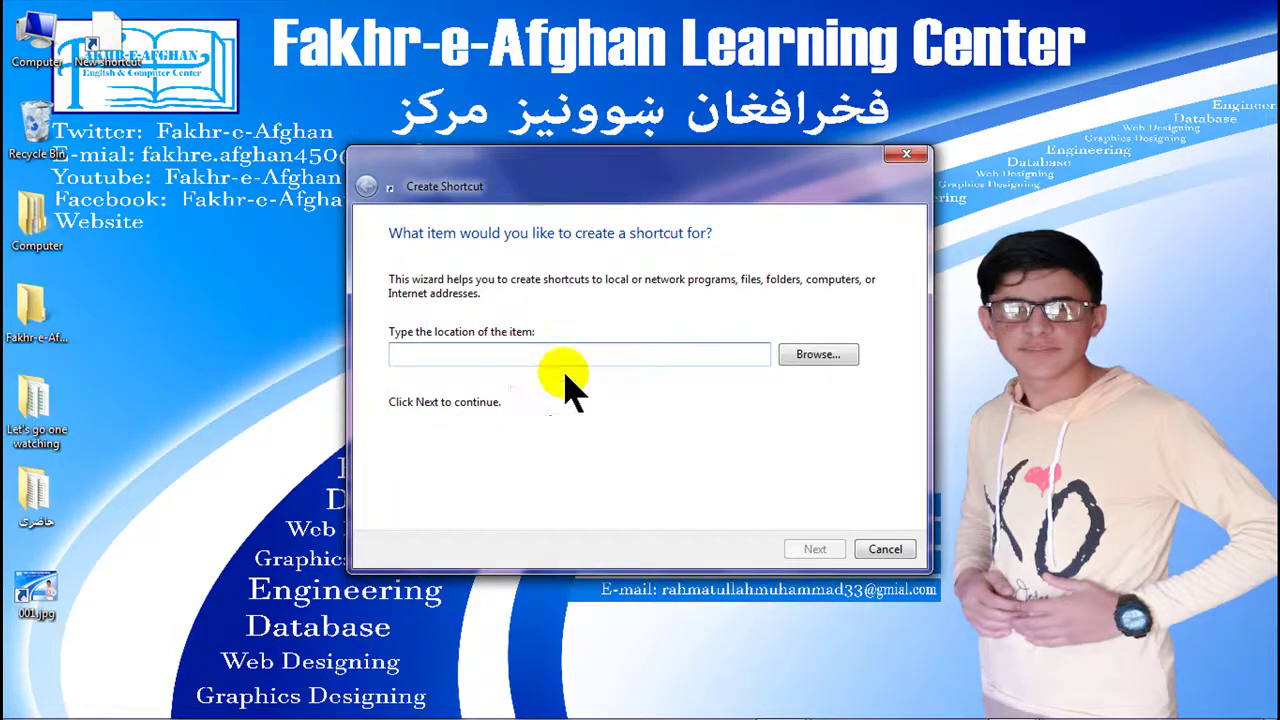
left_click(888, 551)
Step: View the item types that can be newly created on the desktop, and look at the Access start screen before closing it
right_click(693, 318)
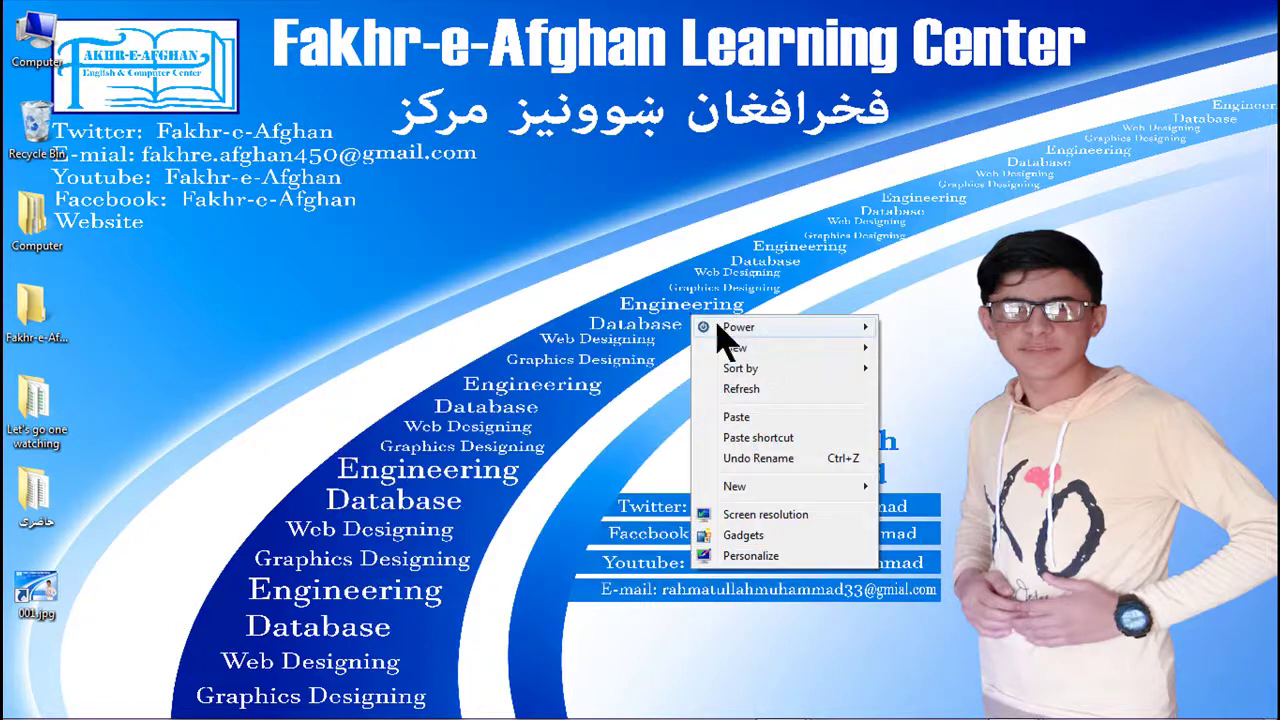
mouse_move(851, 497)
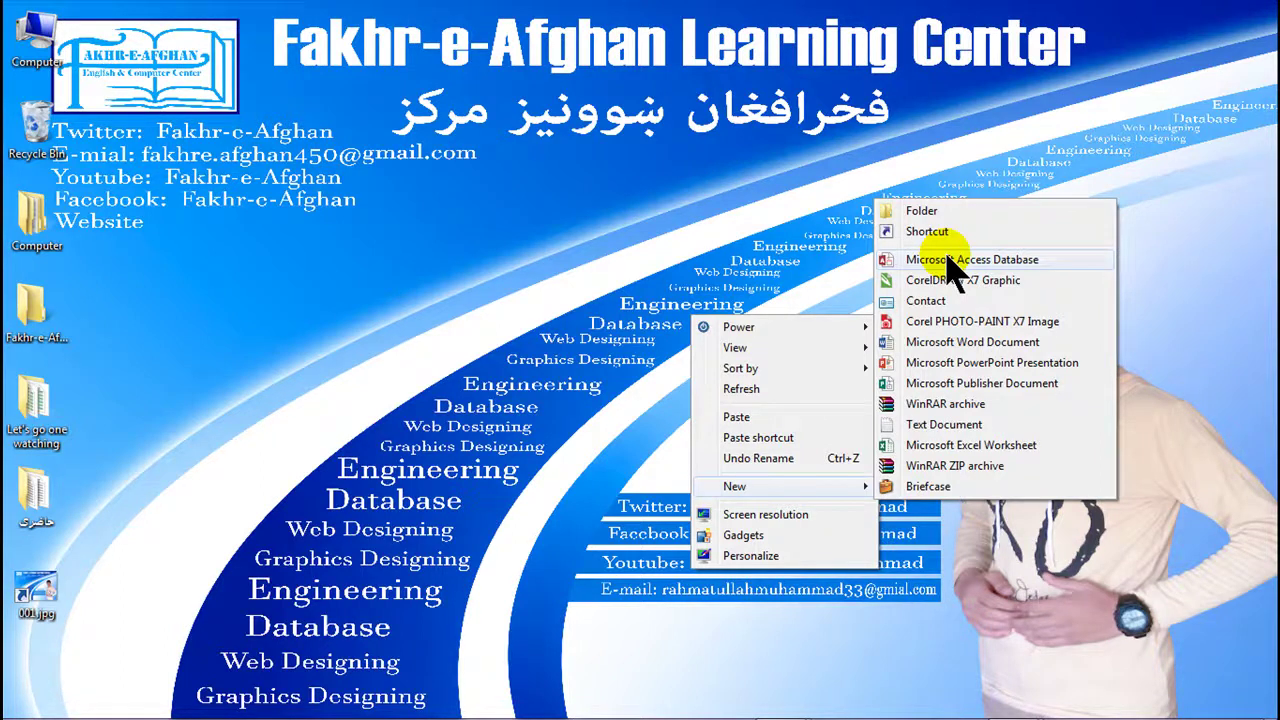
left_click(755, 252)
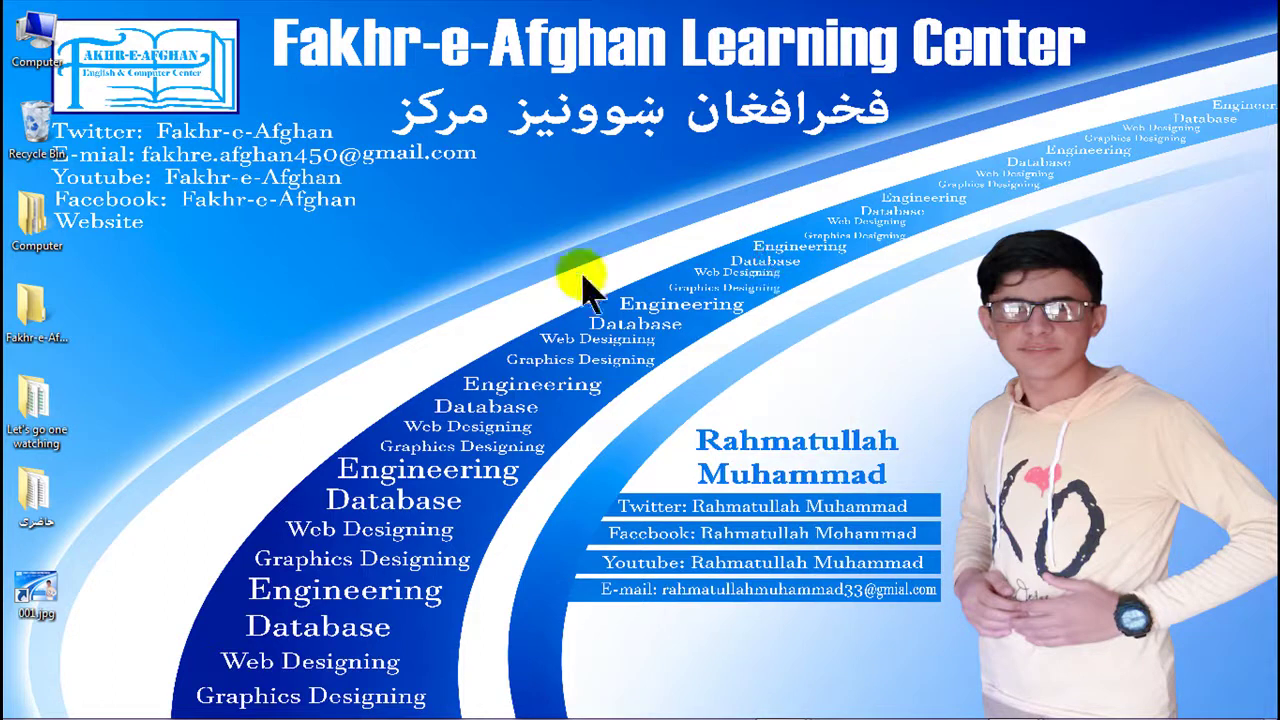
mouse_move(955, 712)
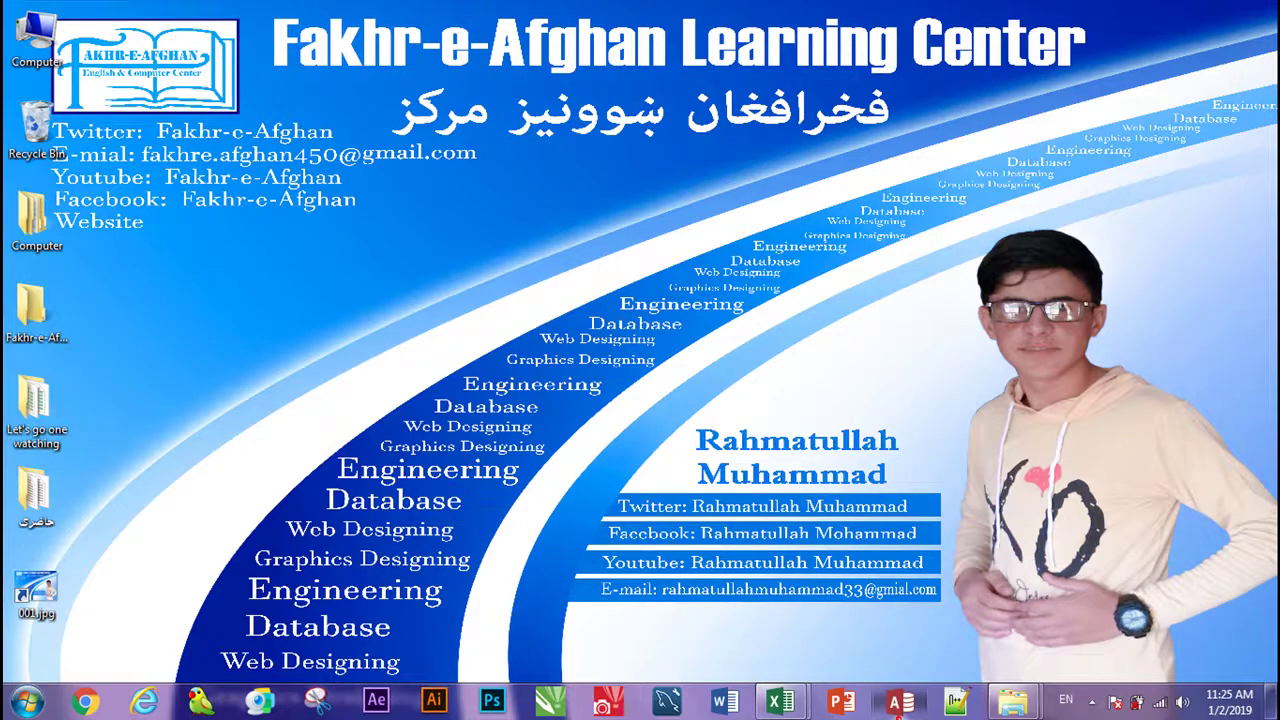
left_click(899, 702)
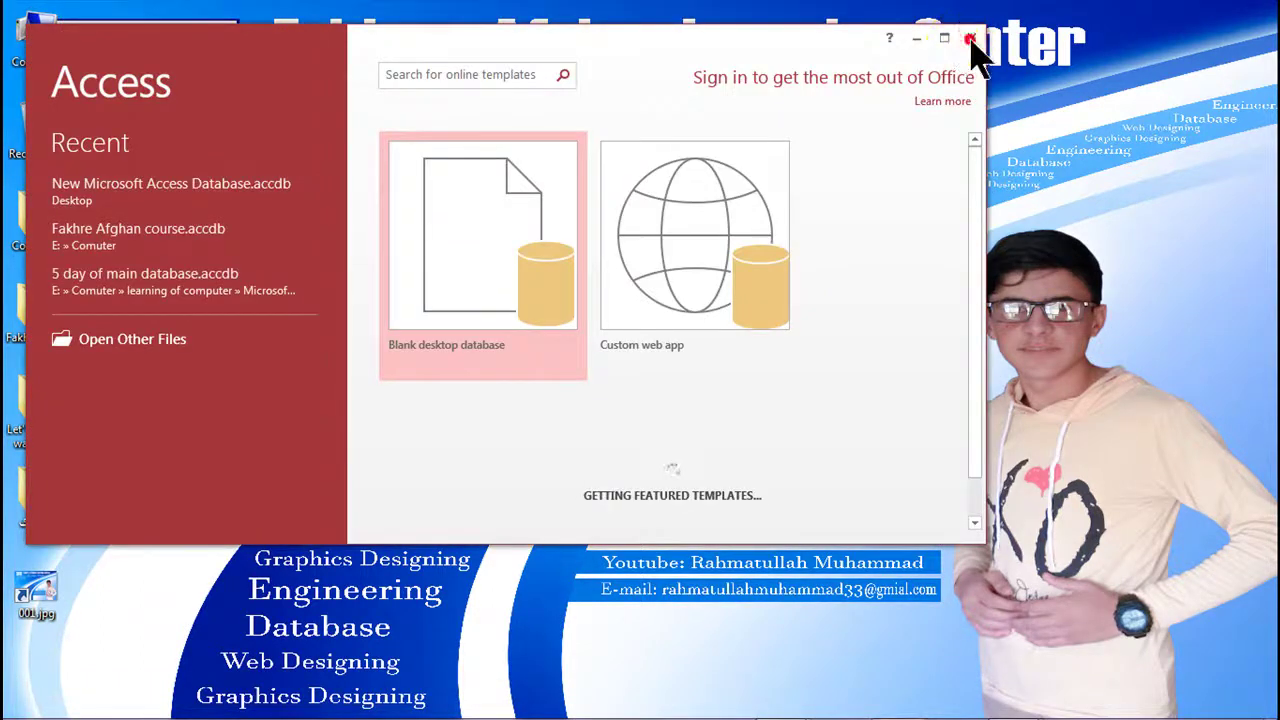
left_click(970, 40)
Step: Create a new Microsoft Access database on the desktop with its default name, and open the name for editing
right_click(680, 188)
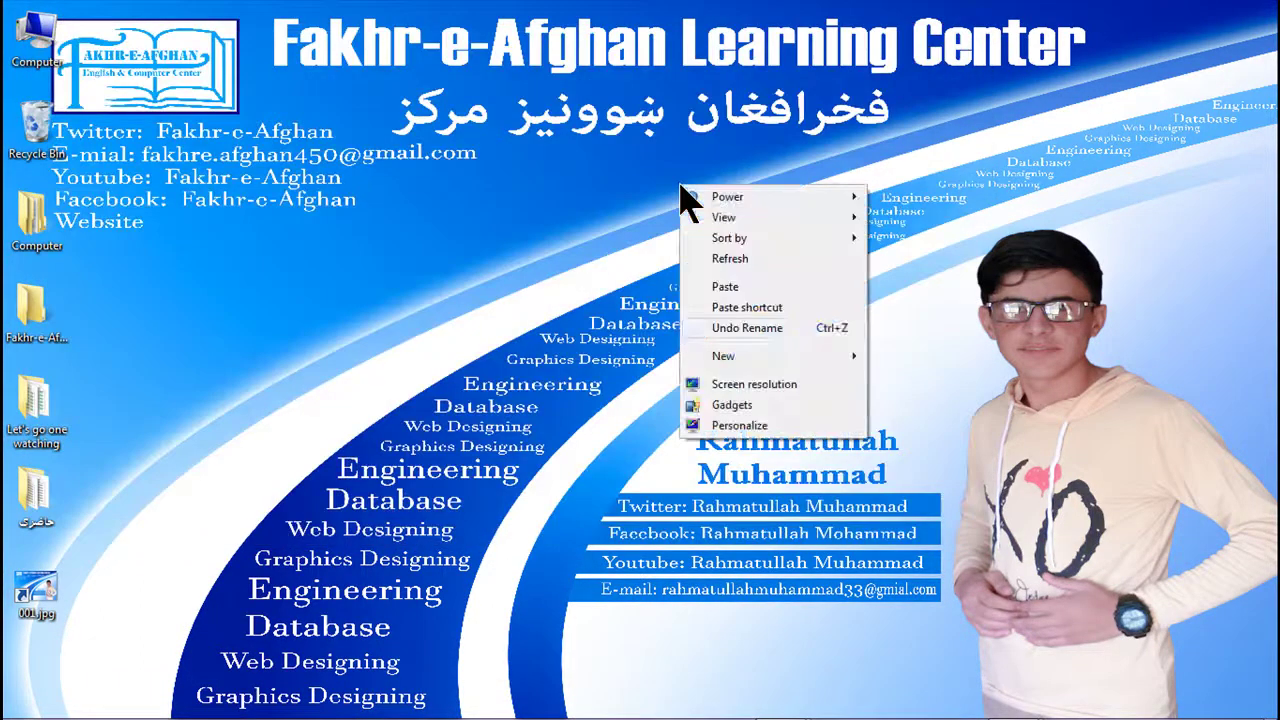
left_click(846, 356)
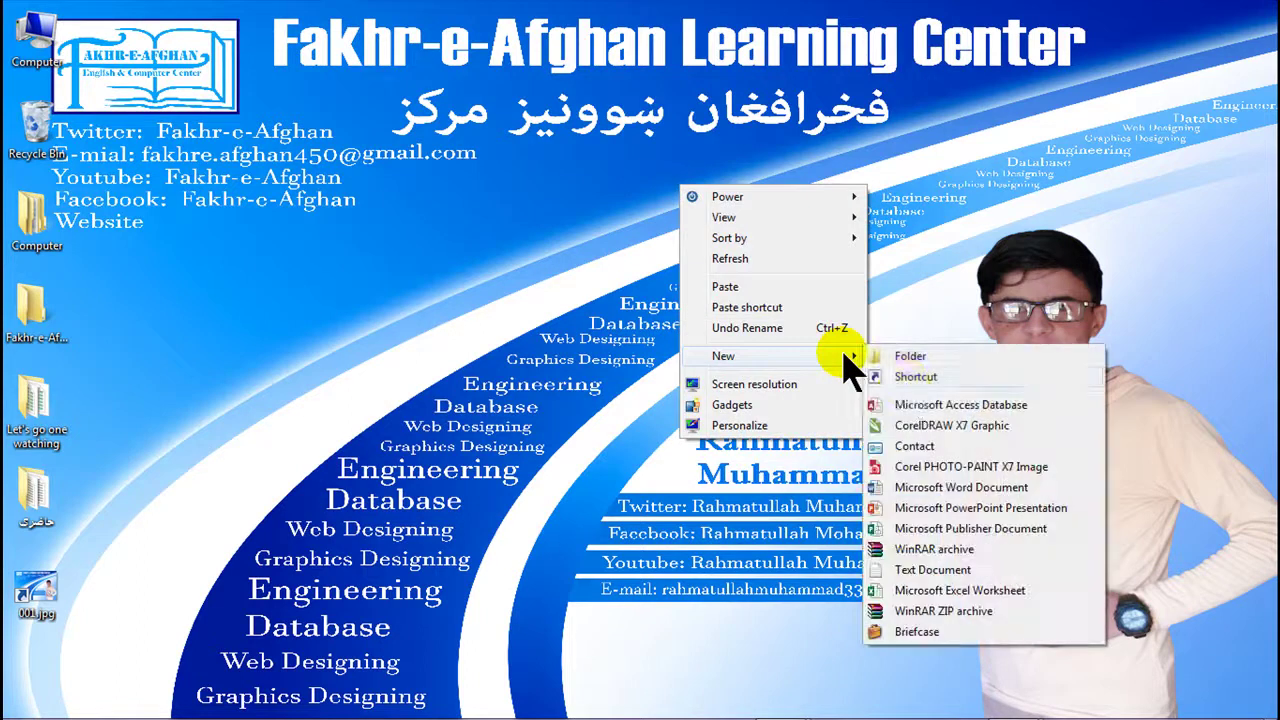
left_click(915, 405)
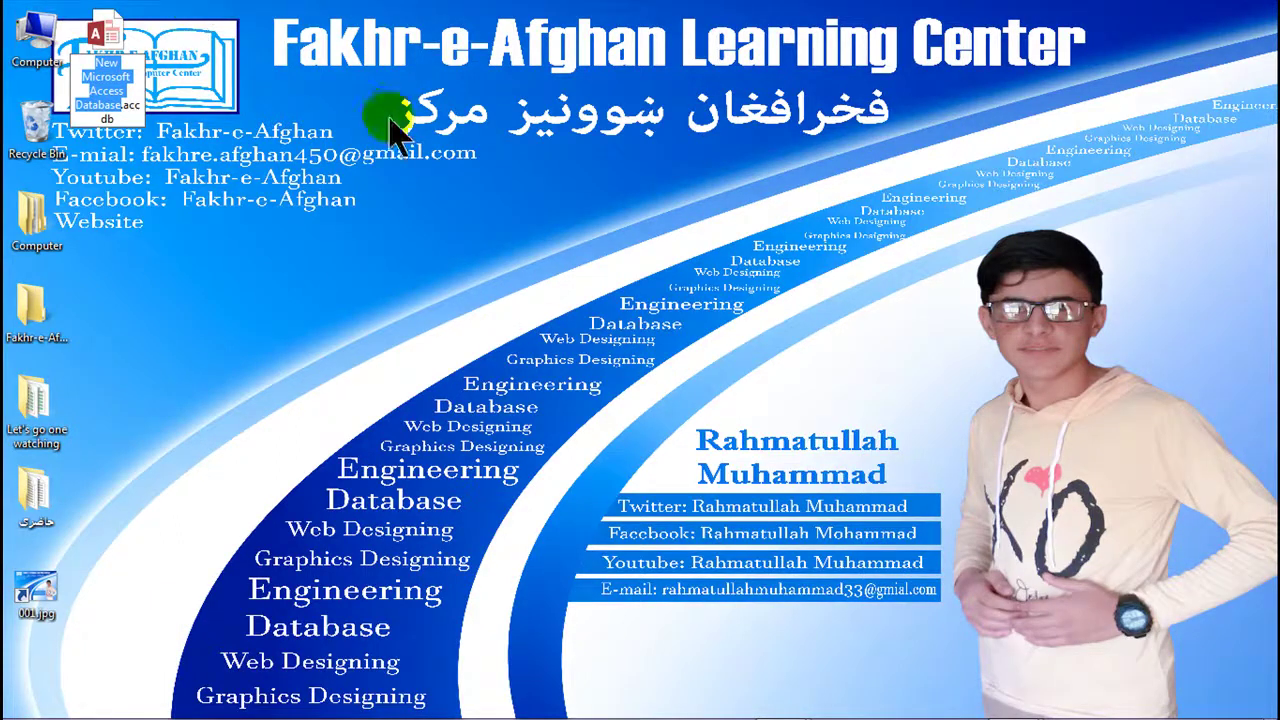
key("Return")
right_click(125, 97)
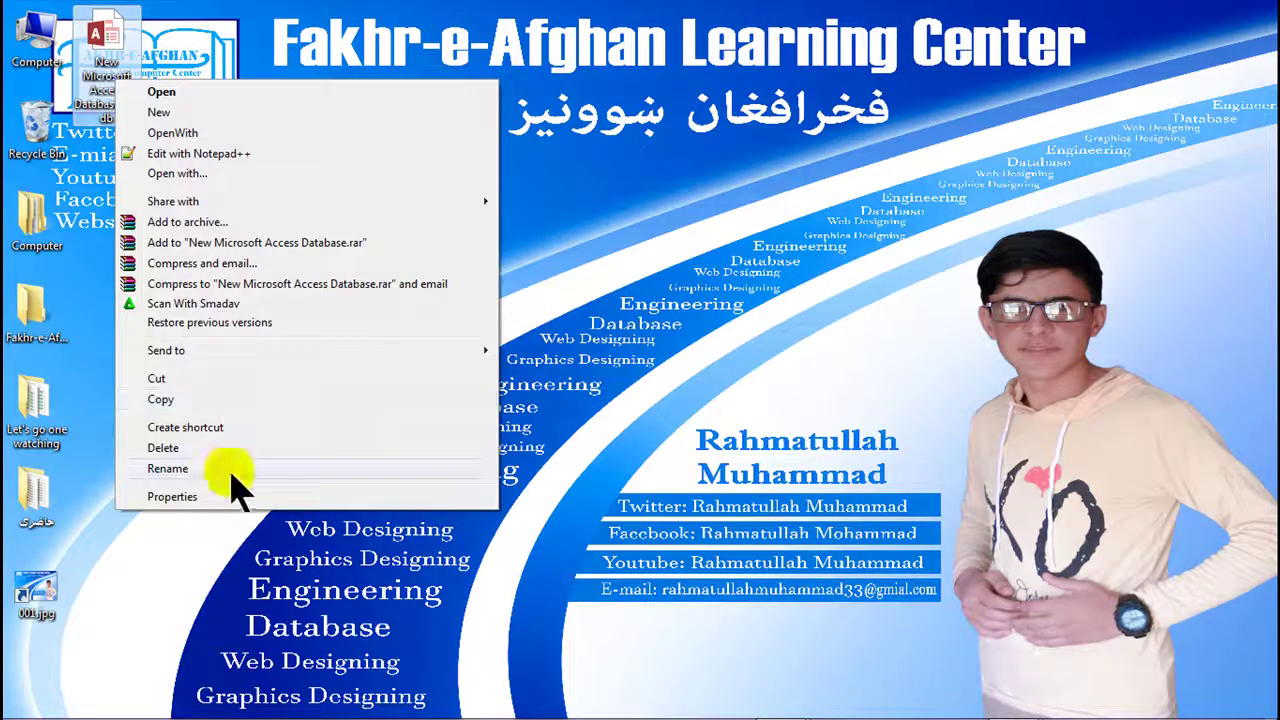
left_click(210, 469)
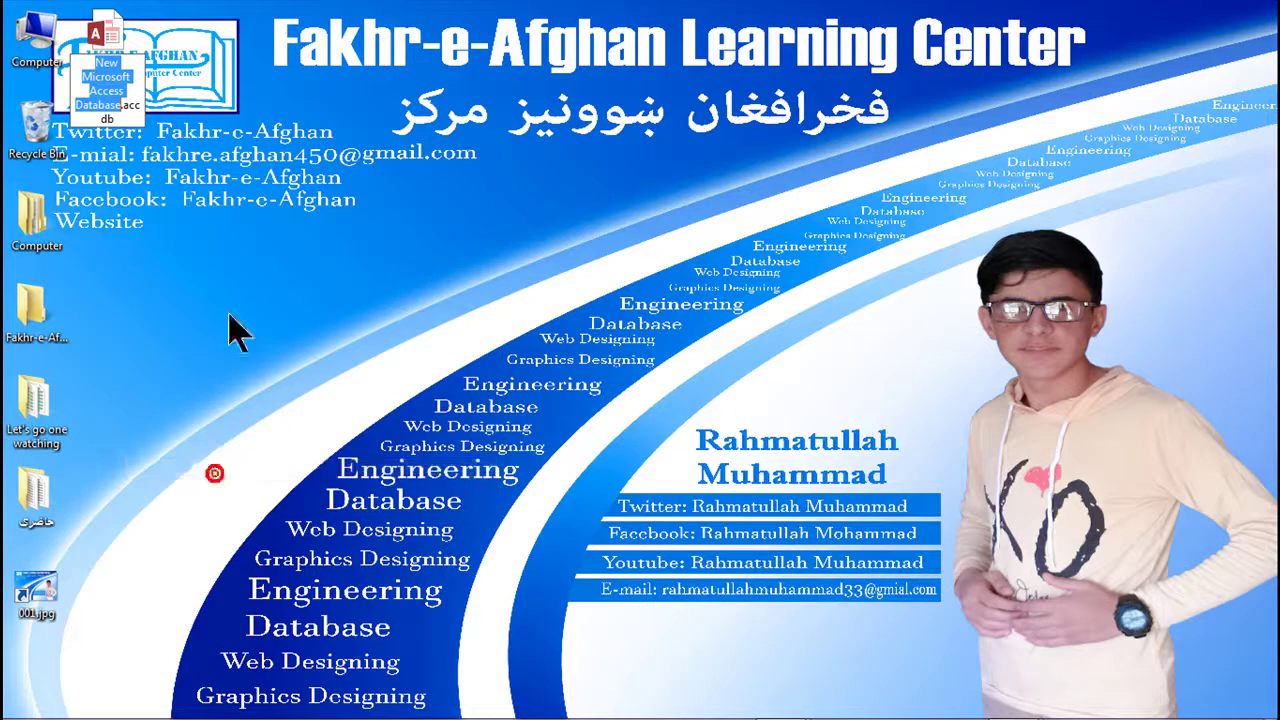
Step: Test the new Access database by opening and closing it, and permanently delete the file from the desktop
double_click(124, 46)
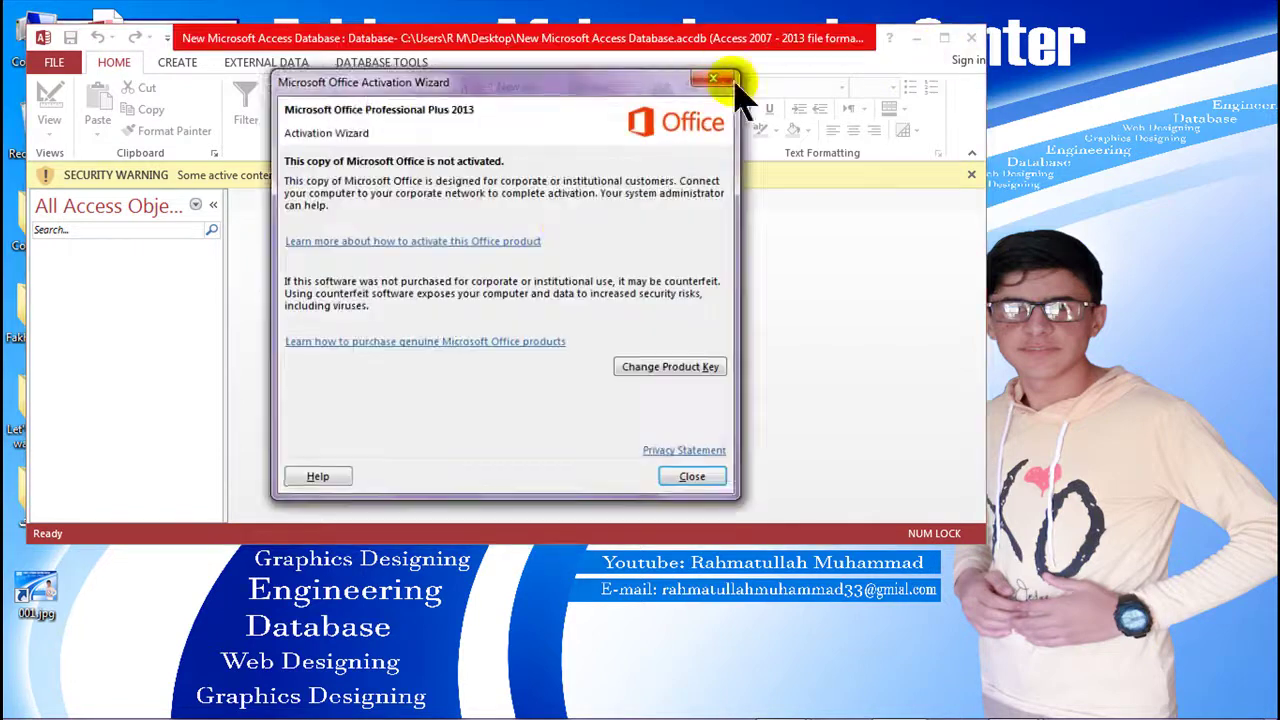
left_click(728, 81)
left_click(971, 38)
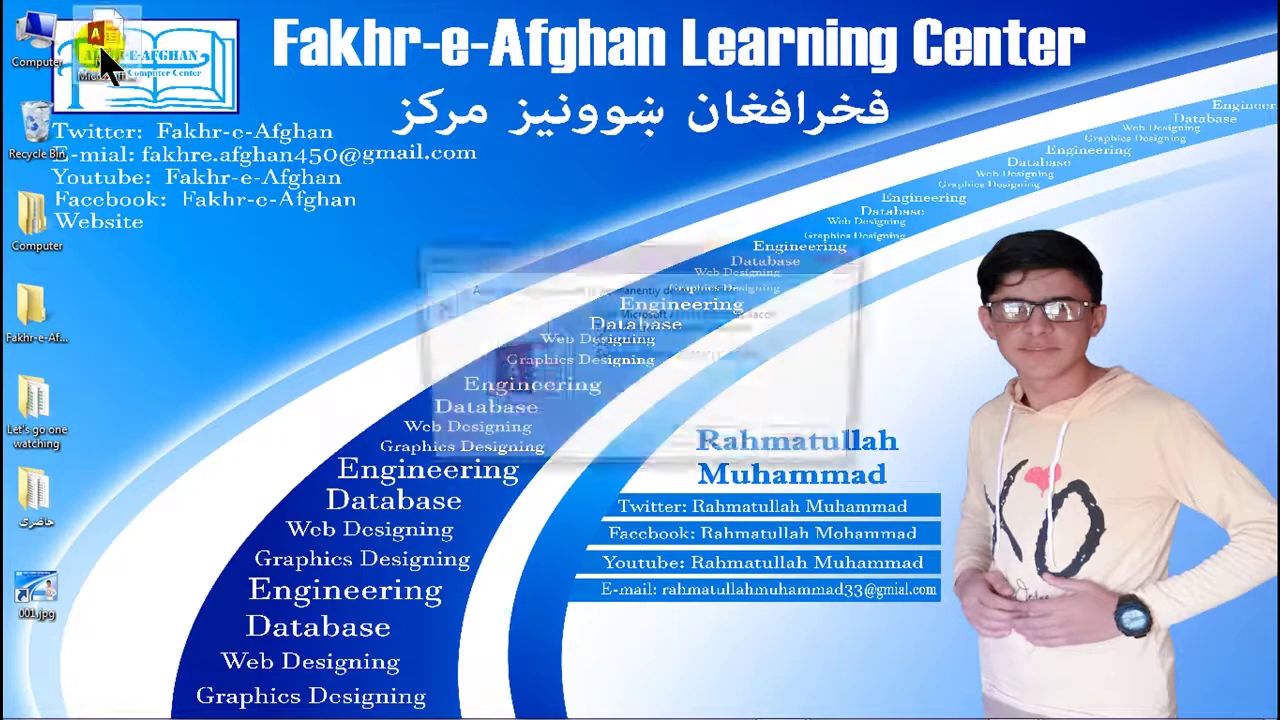
Step: Create a new contact from the desktop and enter Fakhr-e-afghan as its first name
right_click(723, 228)
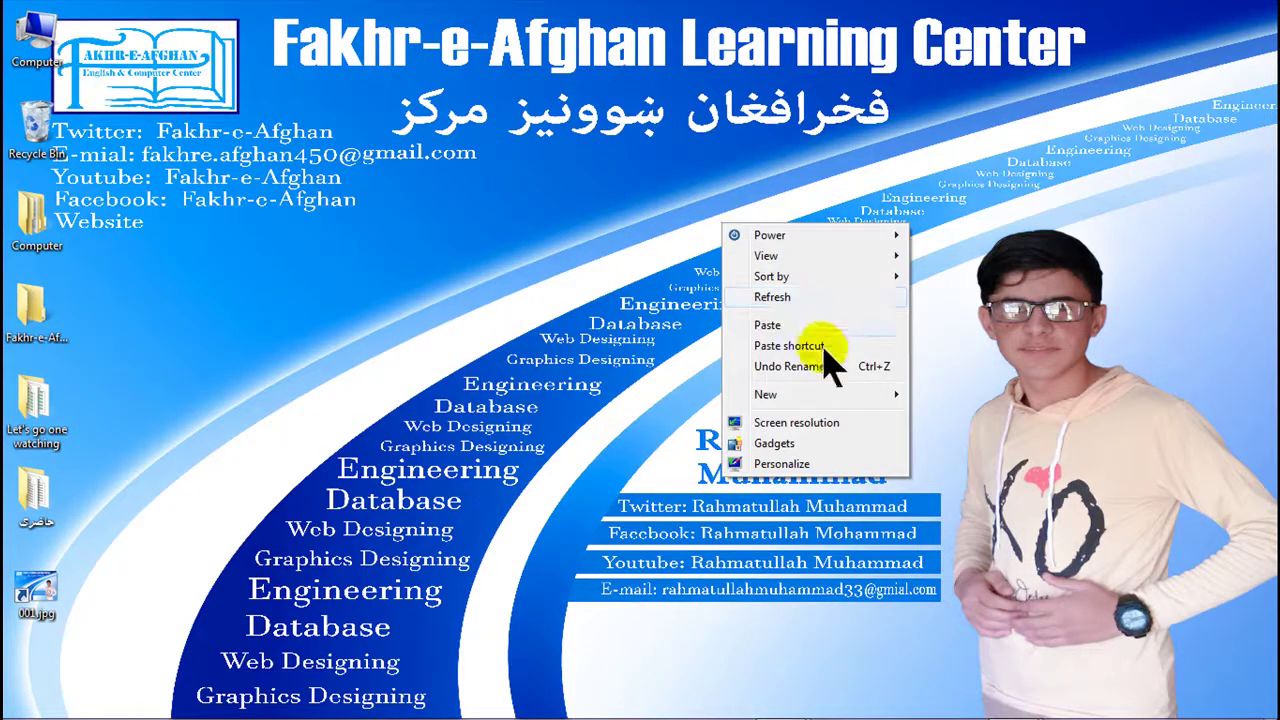
mouse_move(868, 394)
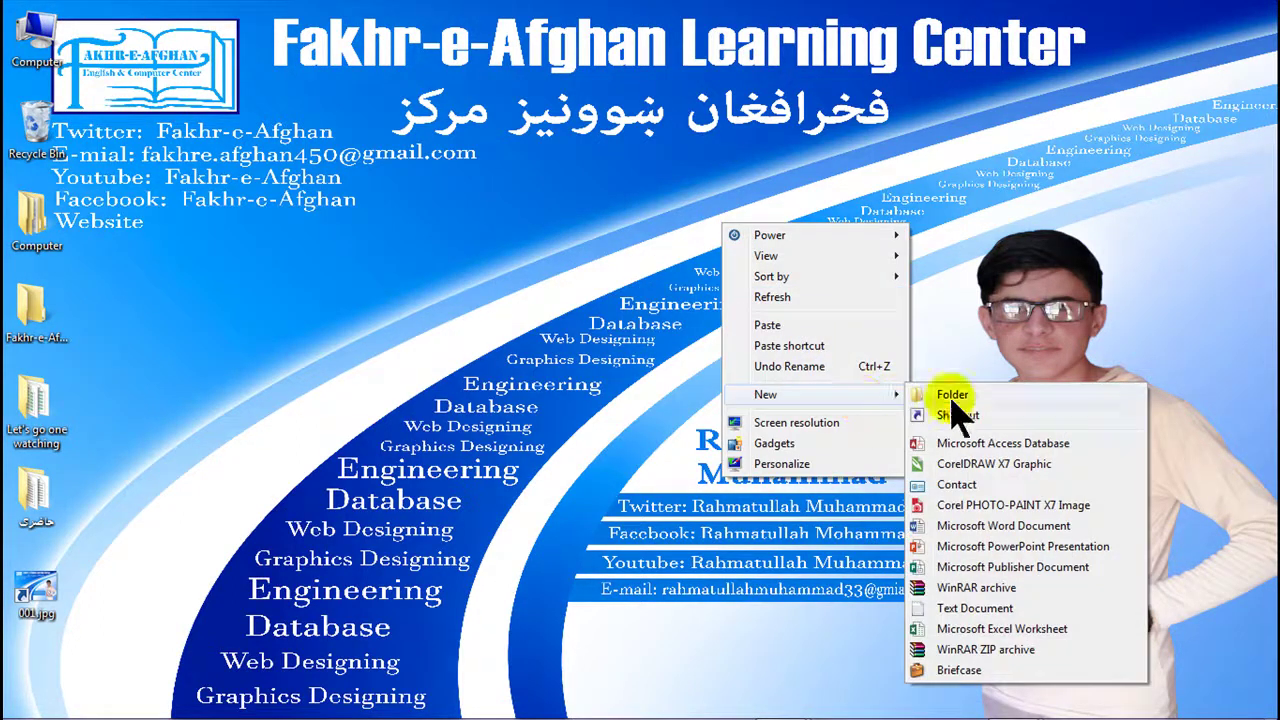
left_click(978, 486)
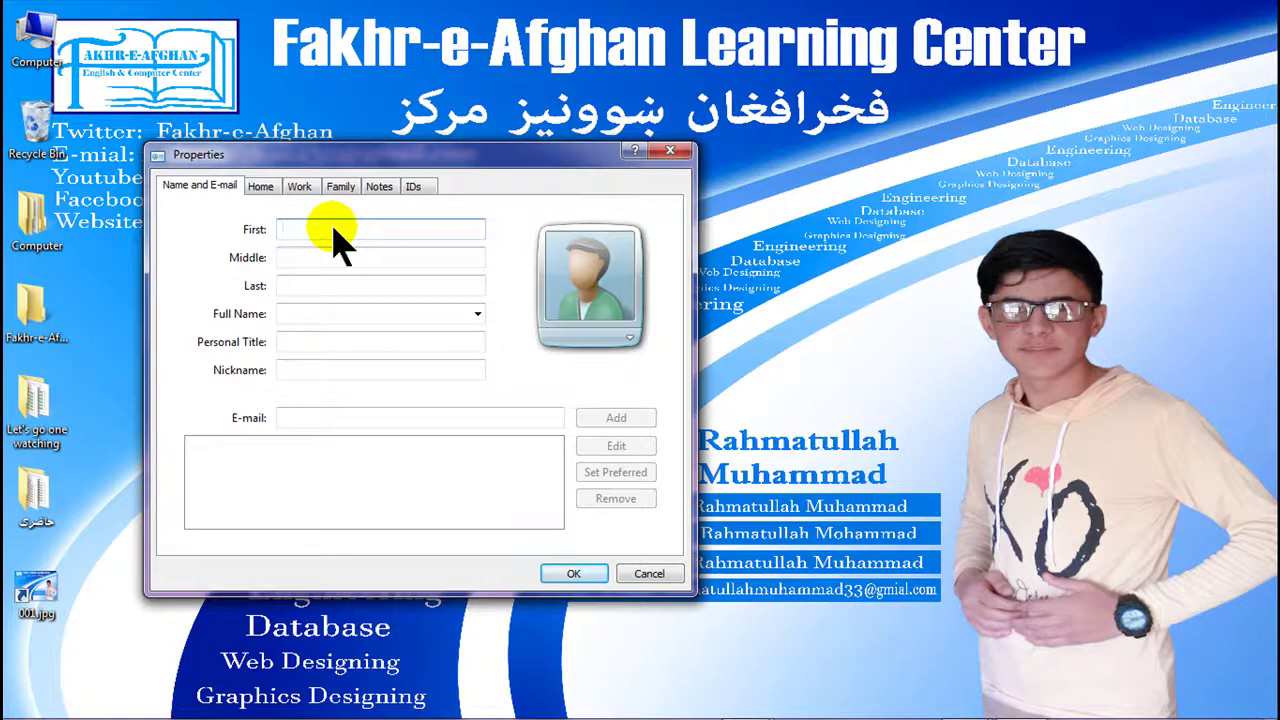
type("Fakhr")
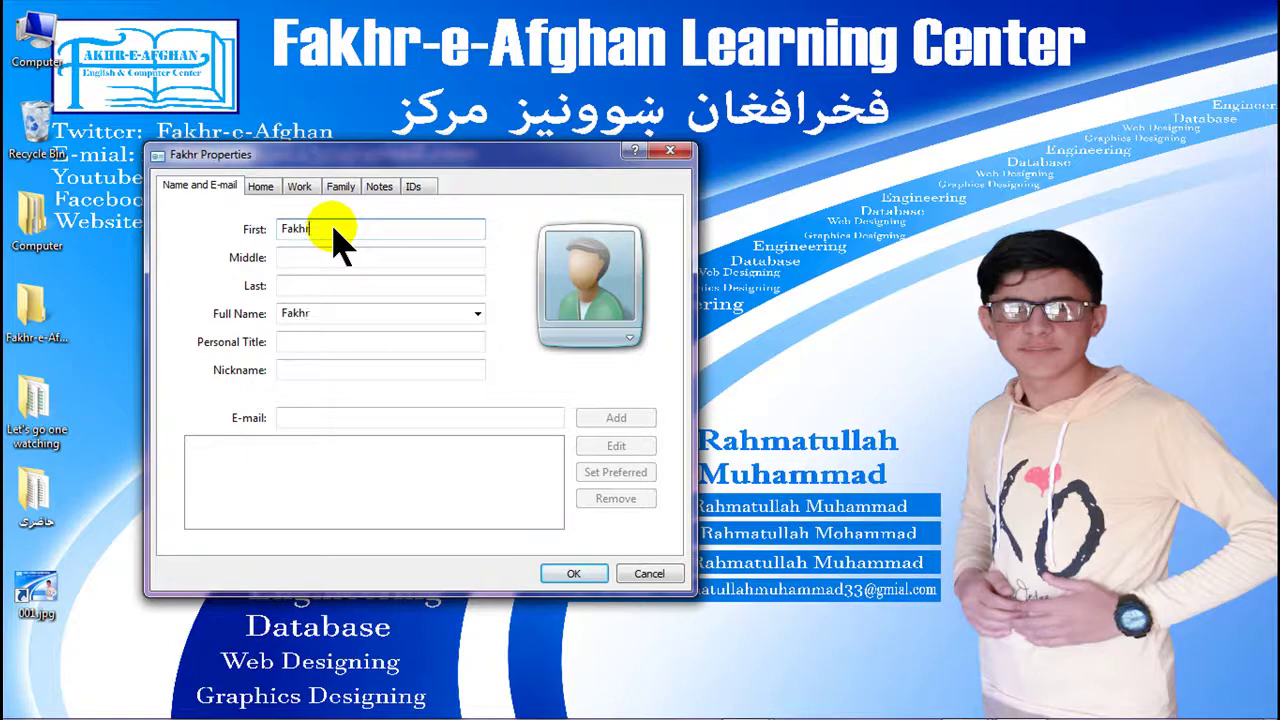
type("-e-afghabn")
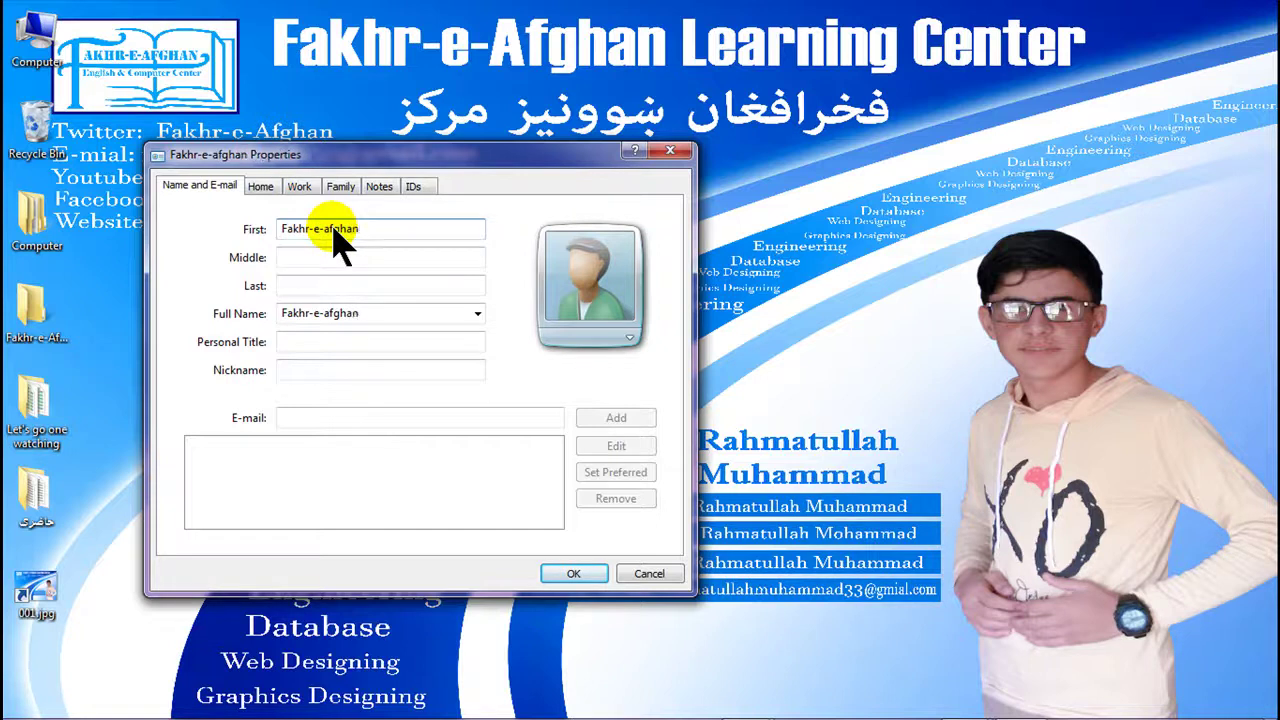
Step: Fill in the contact's middle name, last name and nickname, and set the personal title to sdaf
left_click(323, 257)
type("dfads")
left_click(339, 287)
type("asdffdg")
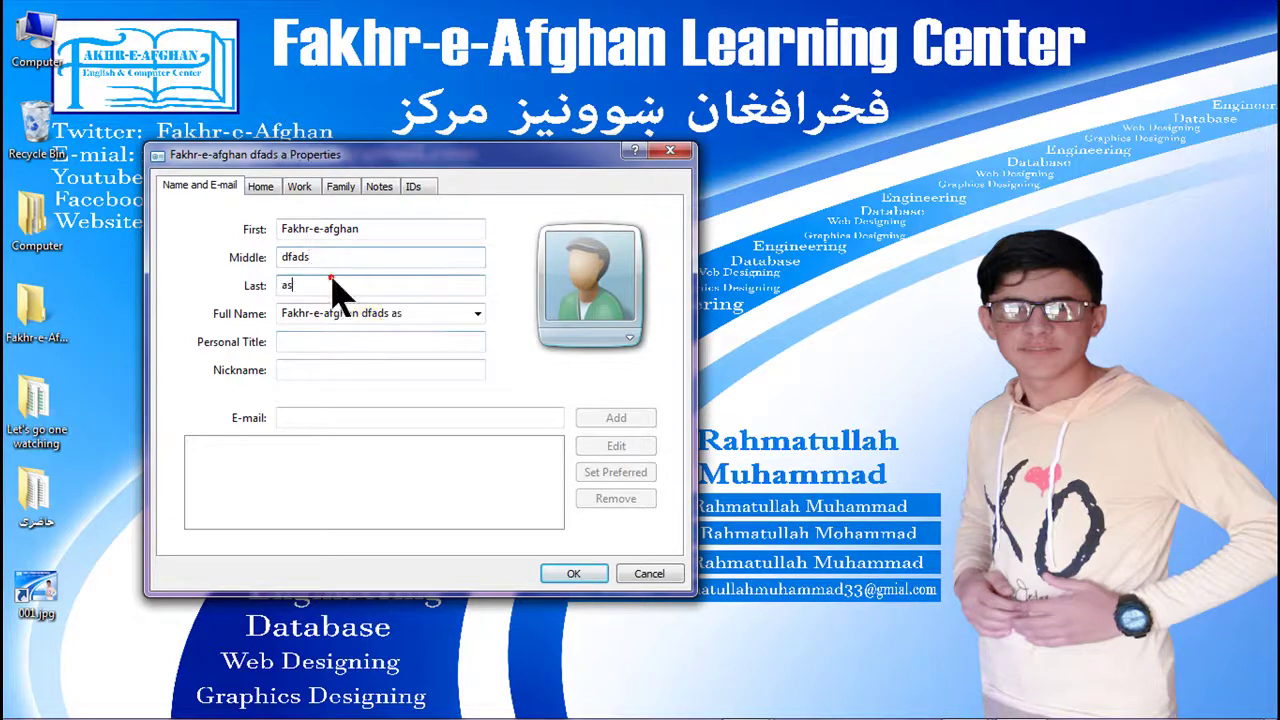
left_click(318, 340)
type("sdaf")
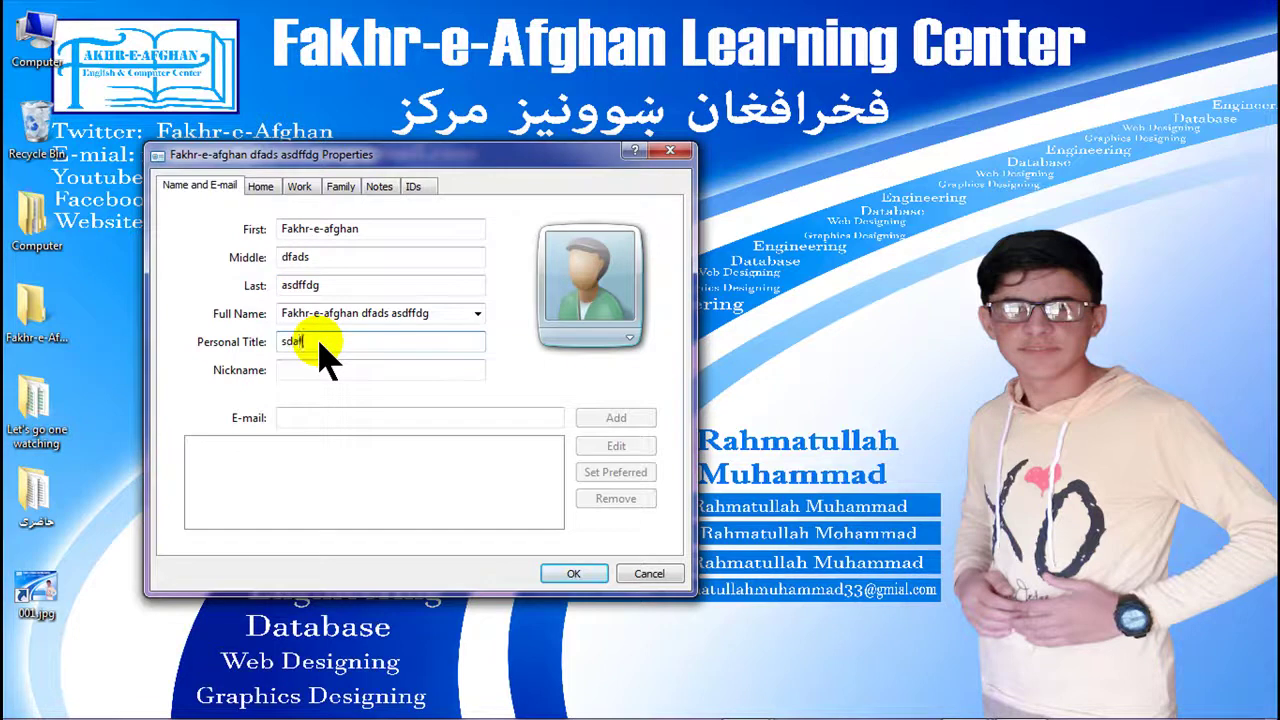
left_click(318, 370)
type("dsf")
Step: Add an e-mail address to the contact and save the contact to the desktop
left_click(352, 420)
type("asdfj")
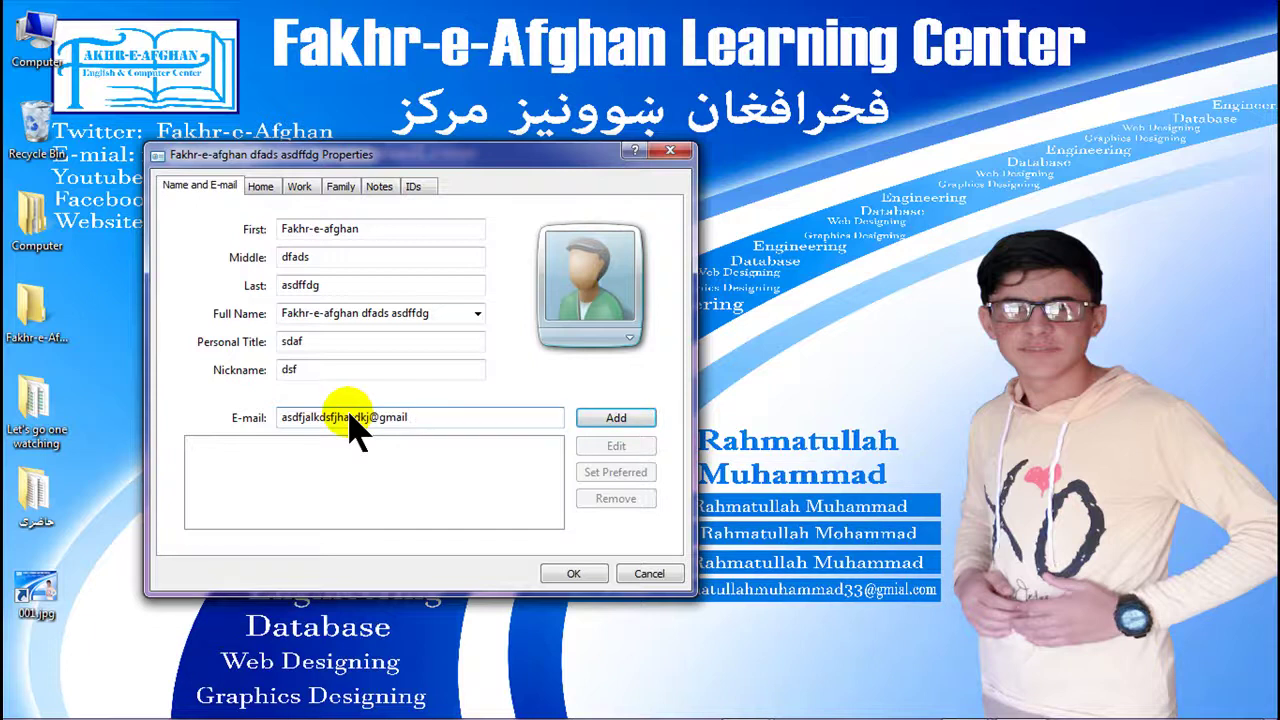
left_click(633, 412)
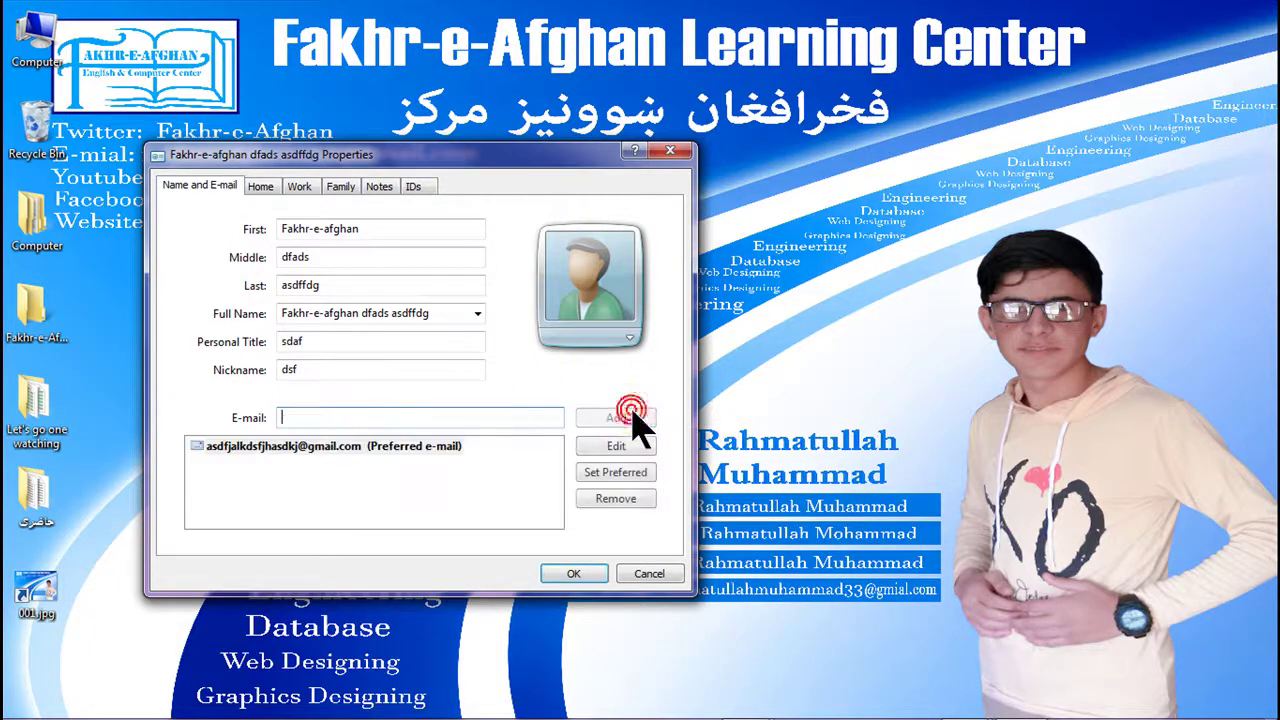
left_click(586, 580)
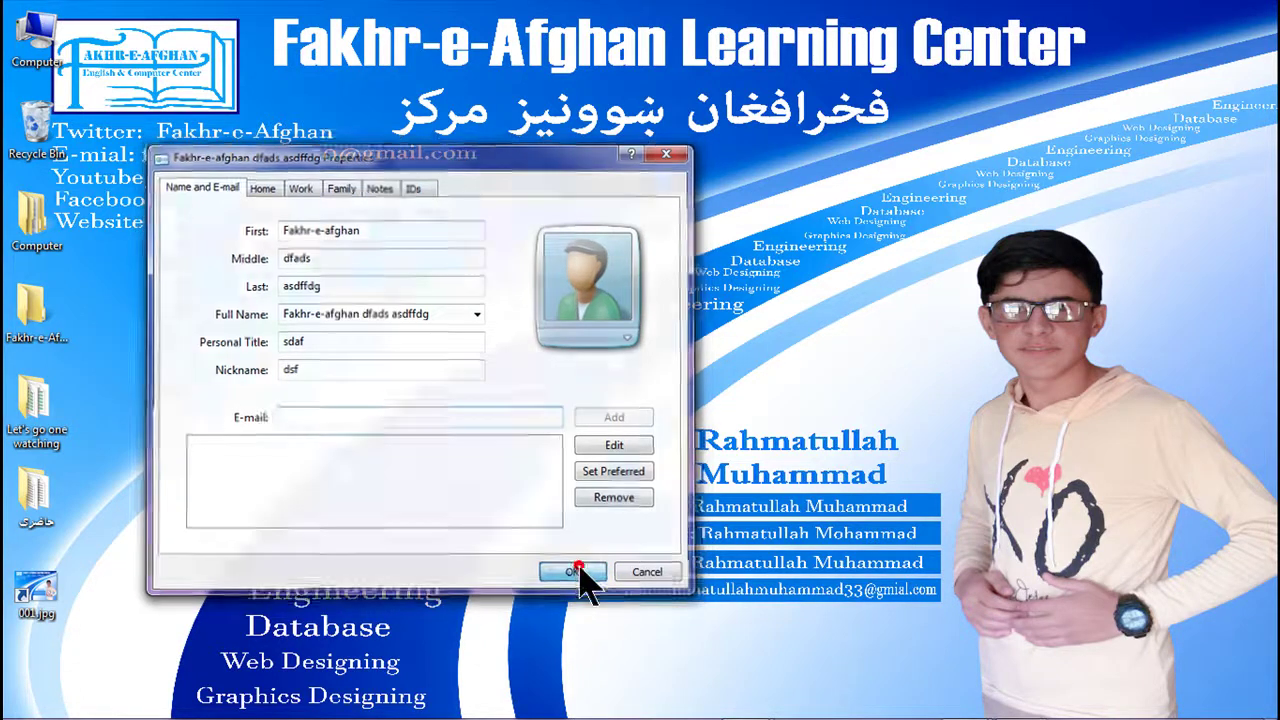
Step: Open the saved contact from the desktop, review its summary, name, home, work, family, notes and digital ID details, and close it
left_click(92, 33)
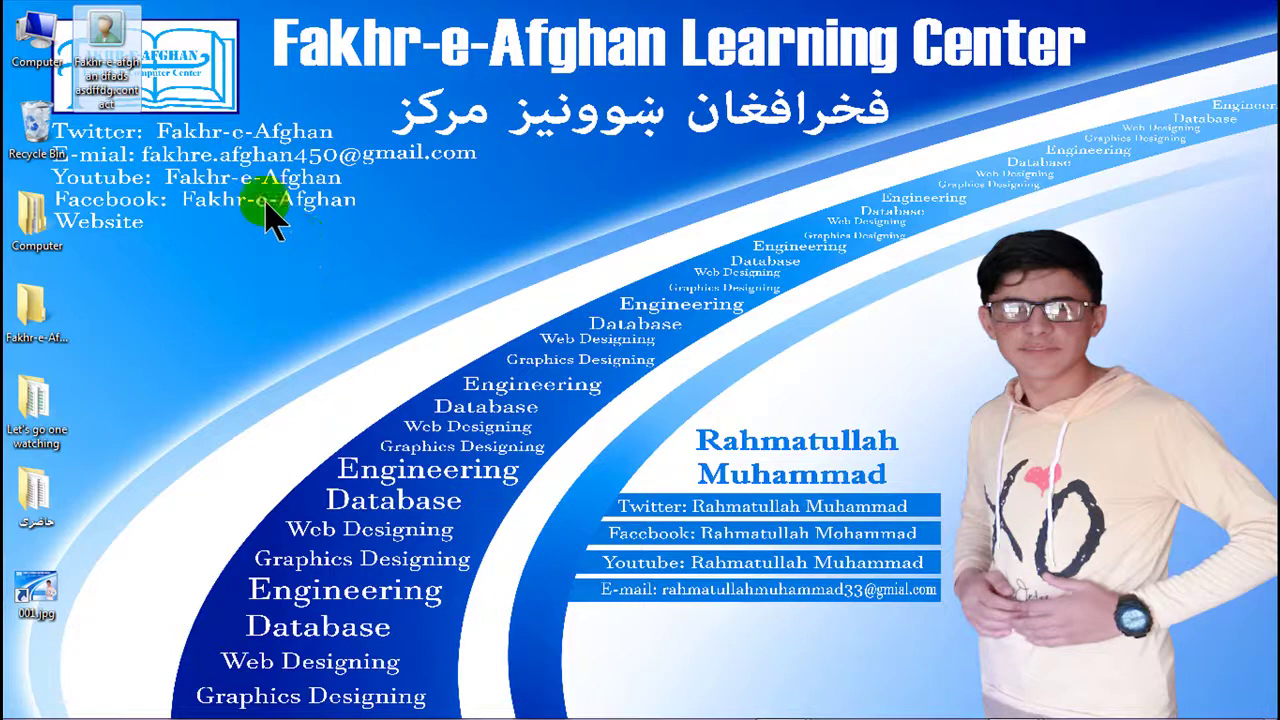
left_click(230, 165)
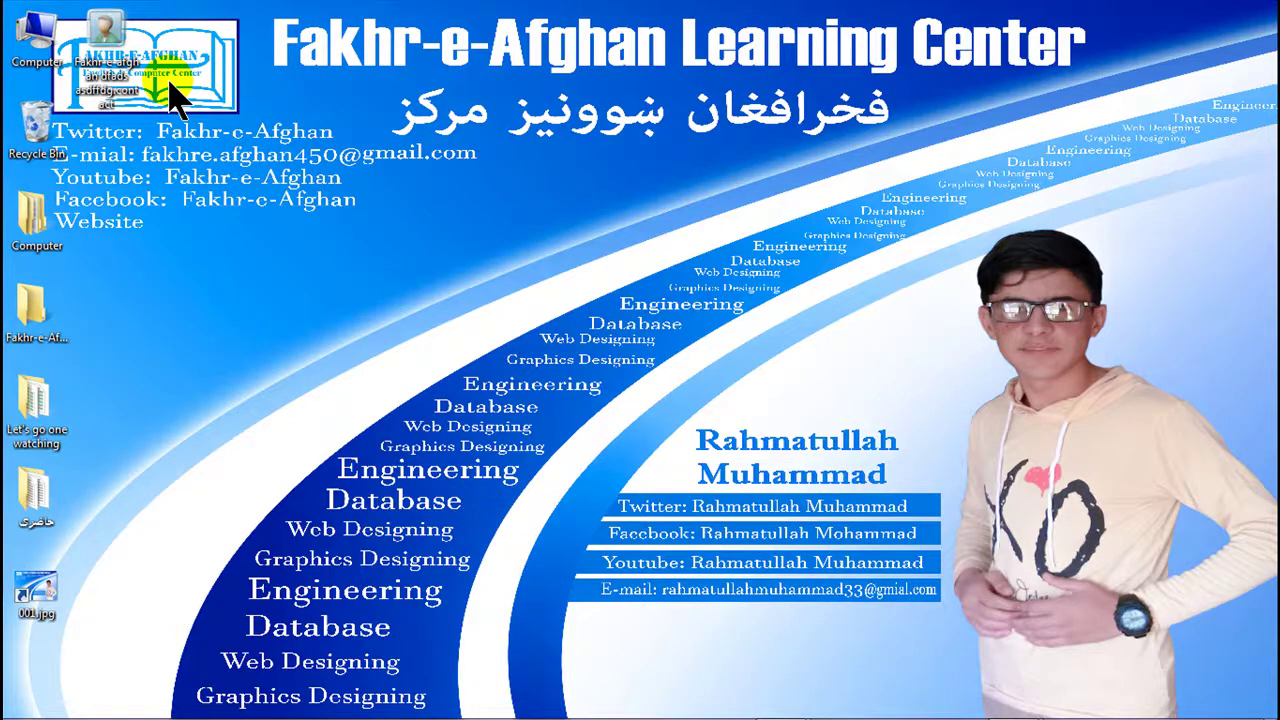
left_click(258, 256)
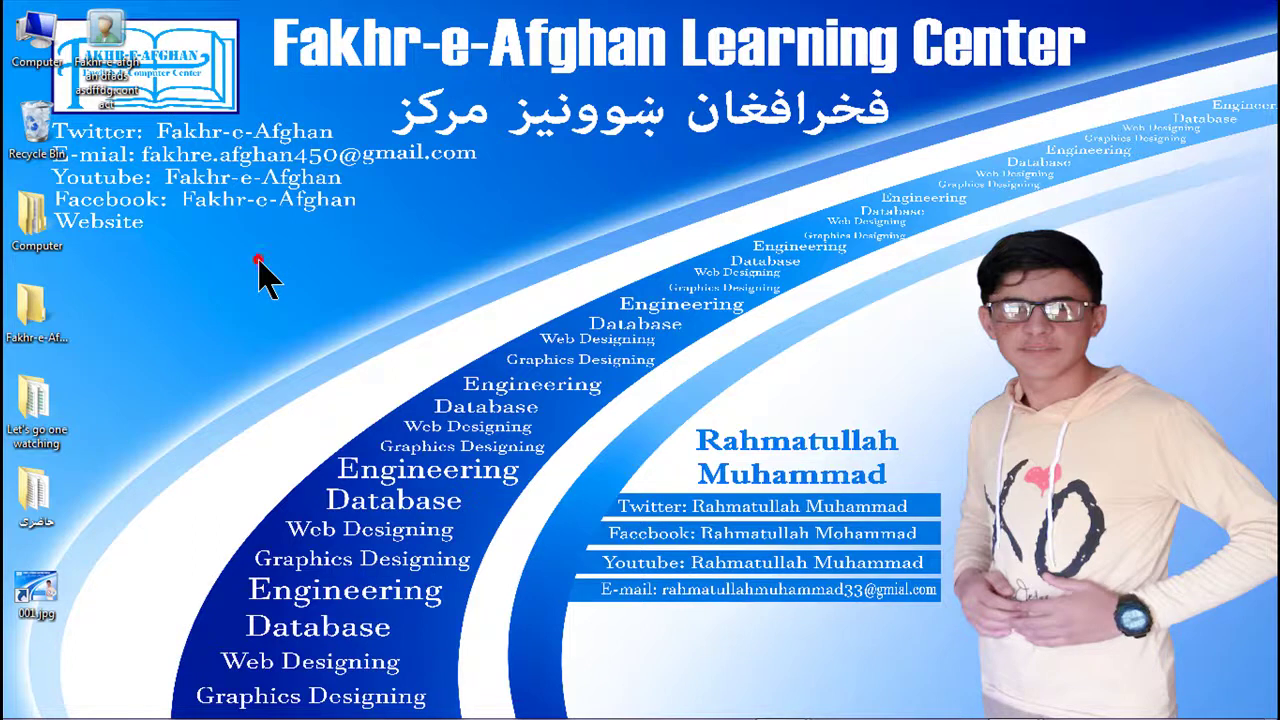
double_click(123, 78)
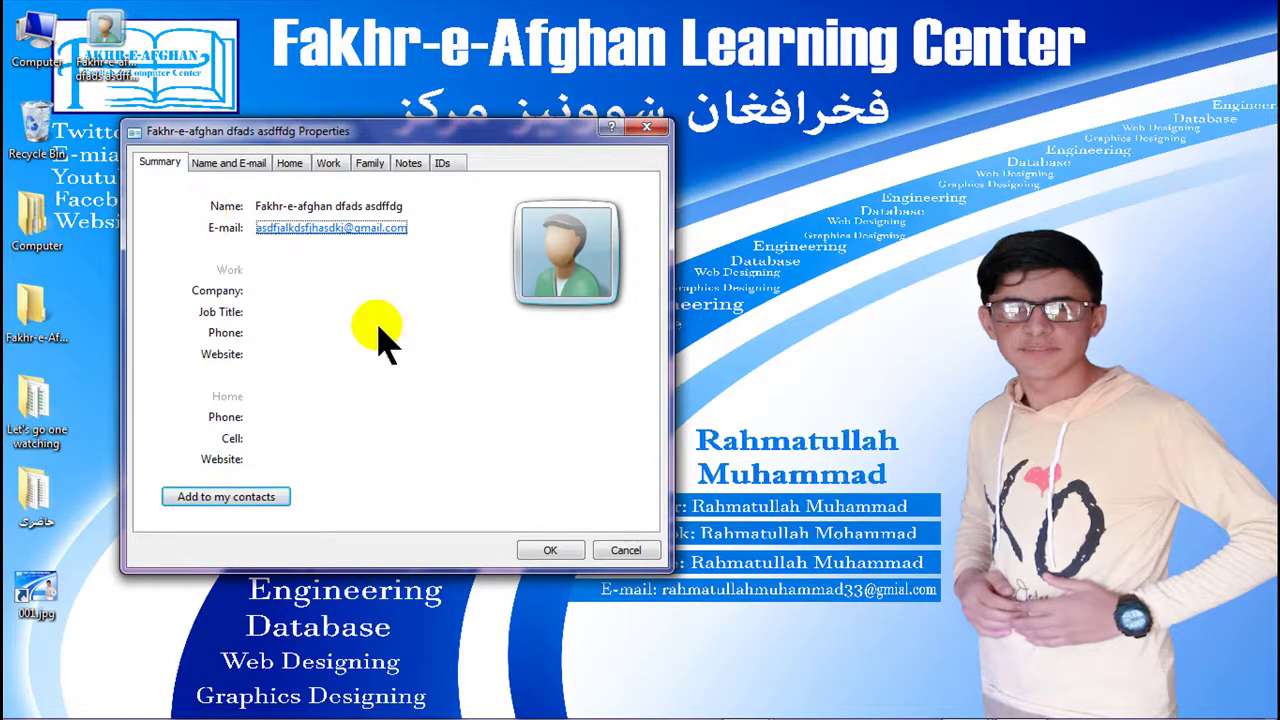
left_click(214, 163)
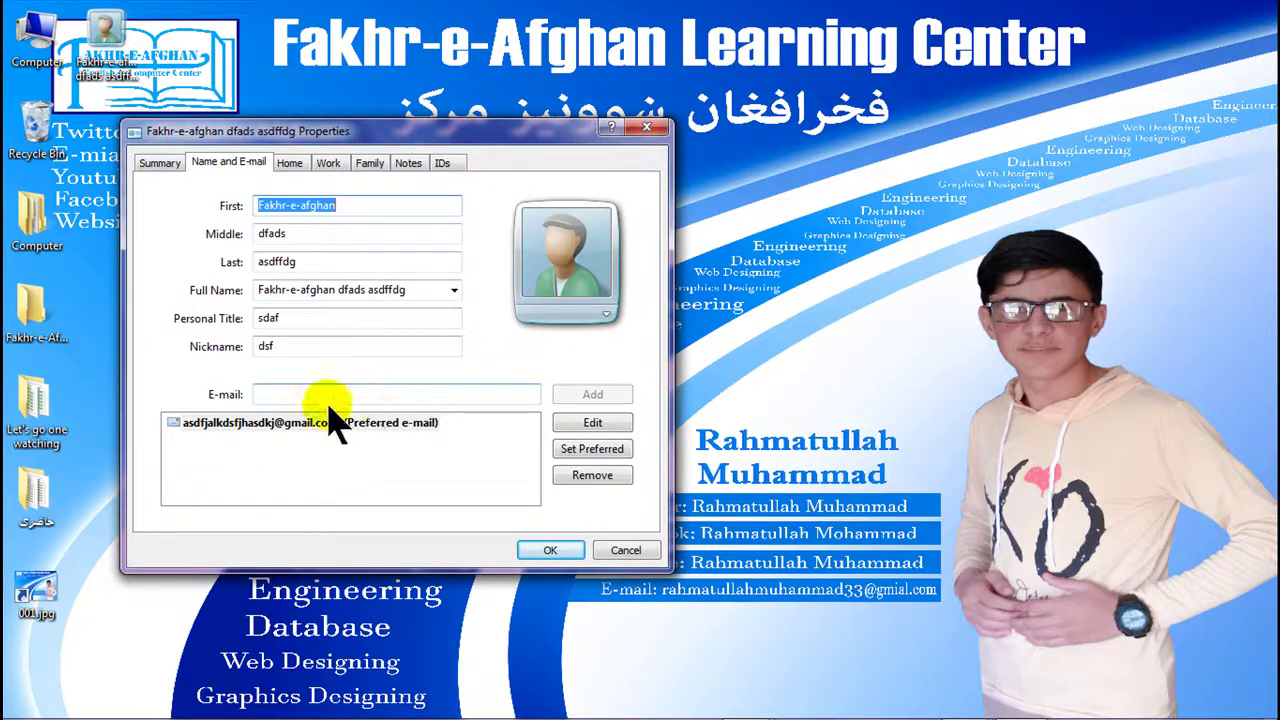
left_click(290, 164)
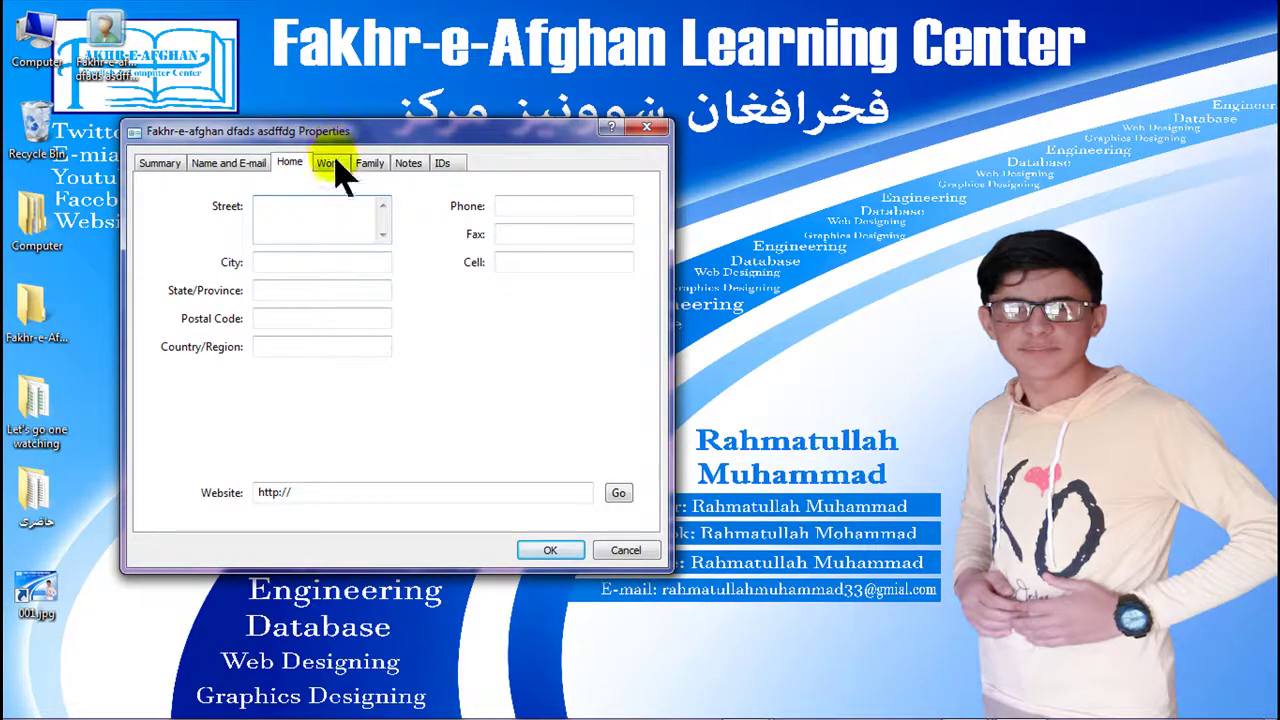
left_click(337, 170)
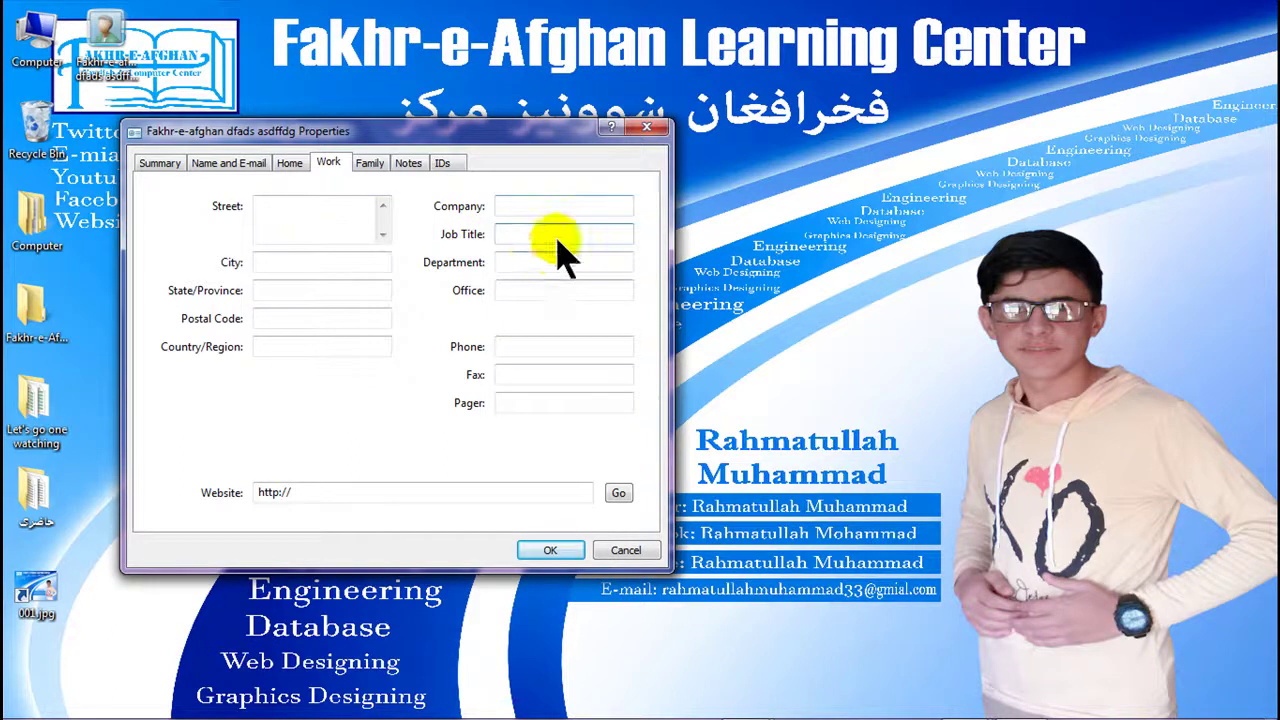
left_click(522, 346)
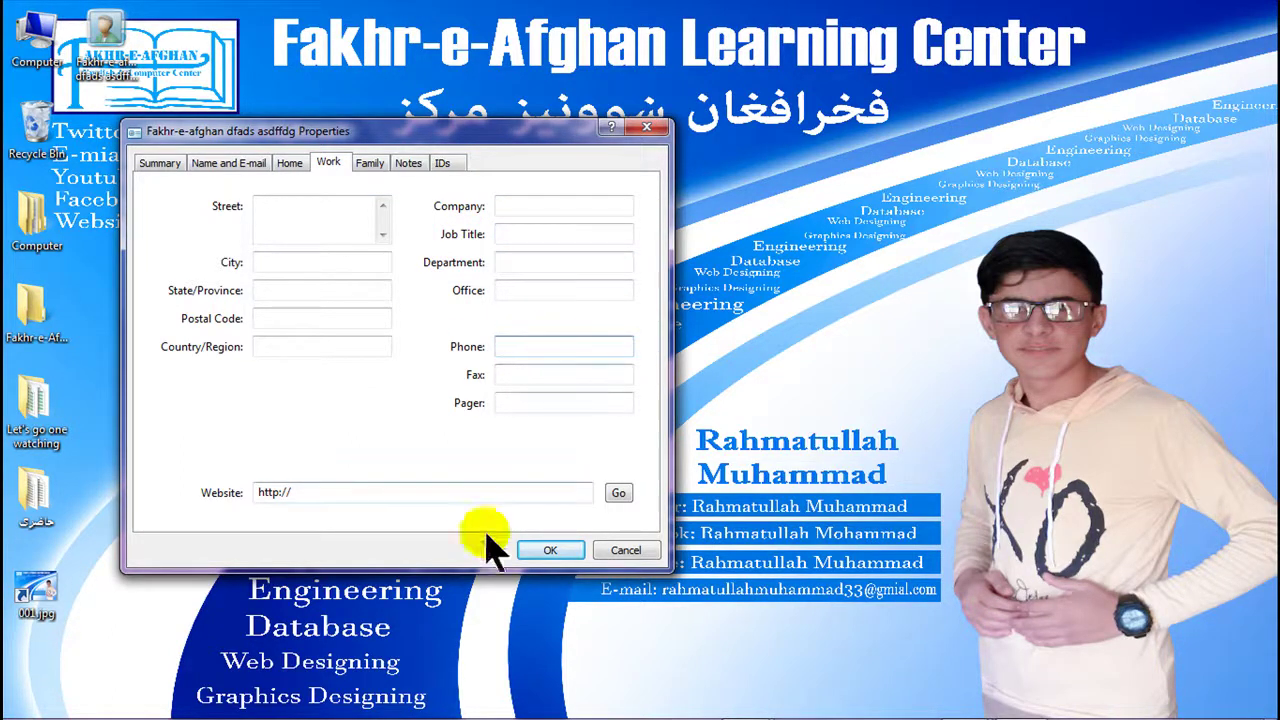
left_click(370, 165)
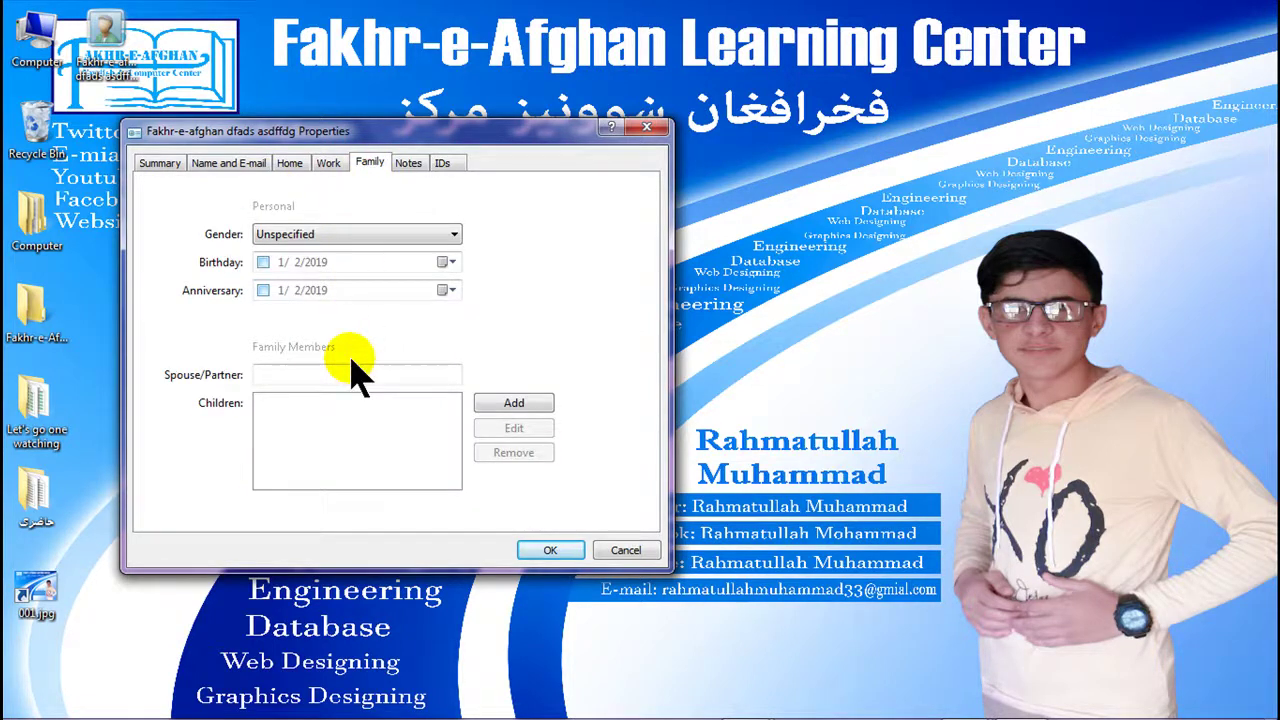
left_click(410, 166)
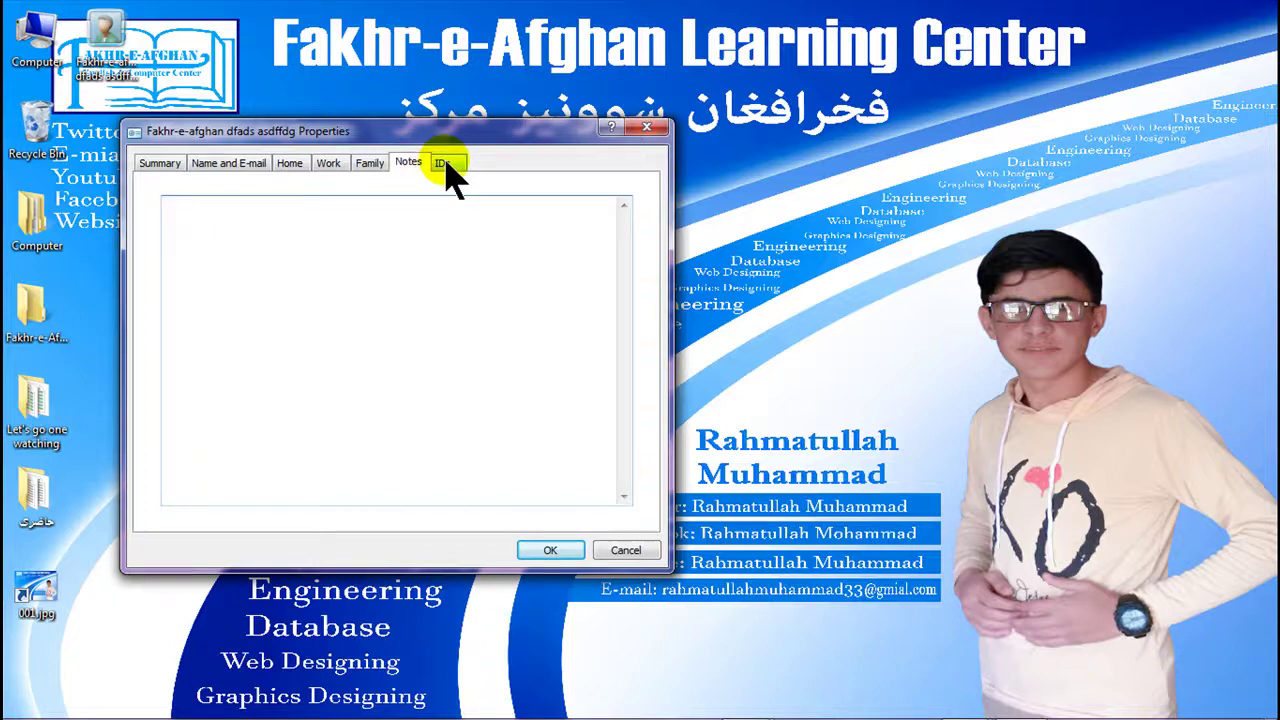
left_click(443, 164)
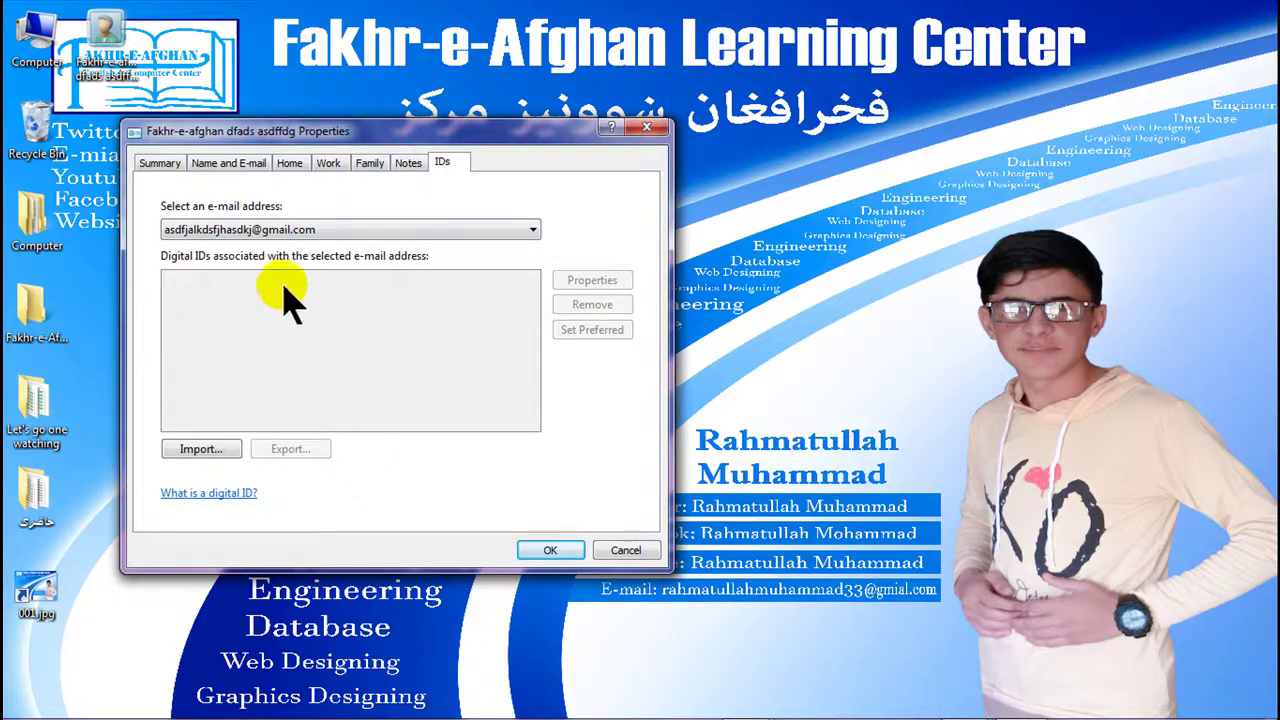
left_click(545, 550)
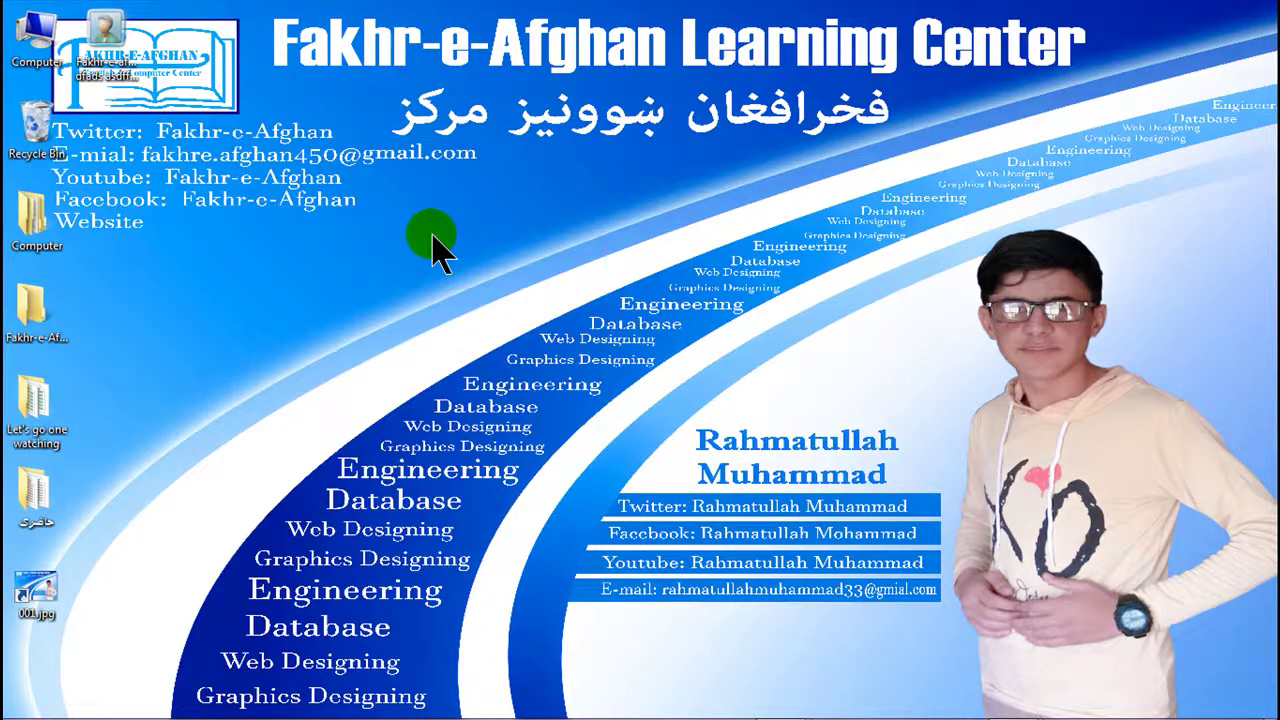
Step: Open a blank new contact form from the desktop and close it without entering any details
right_click(602, 302)
mouse_move(757, 490)
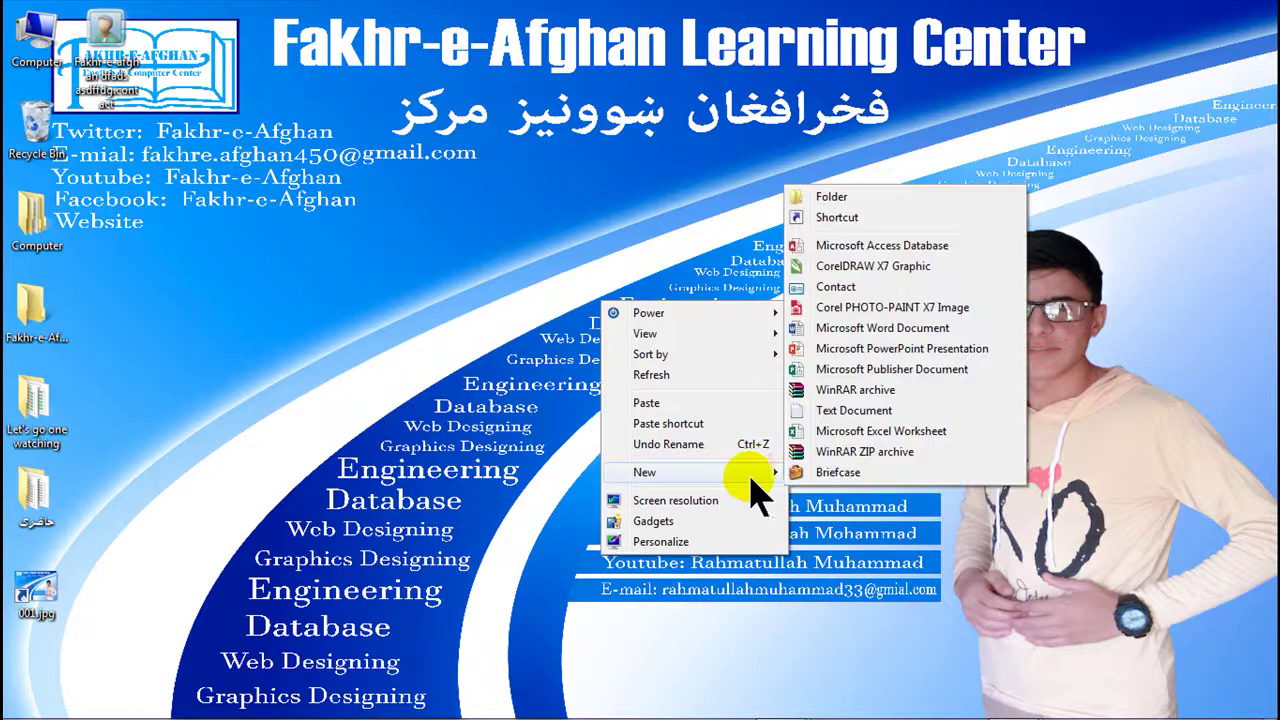
left_click(836, 287)
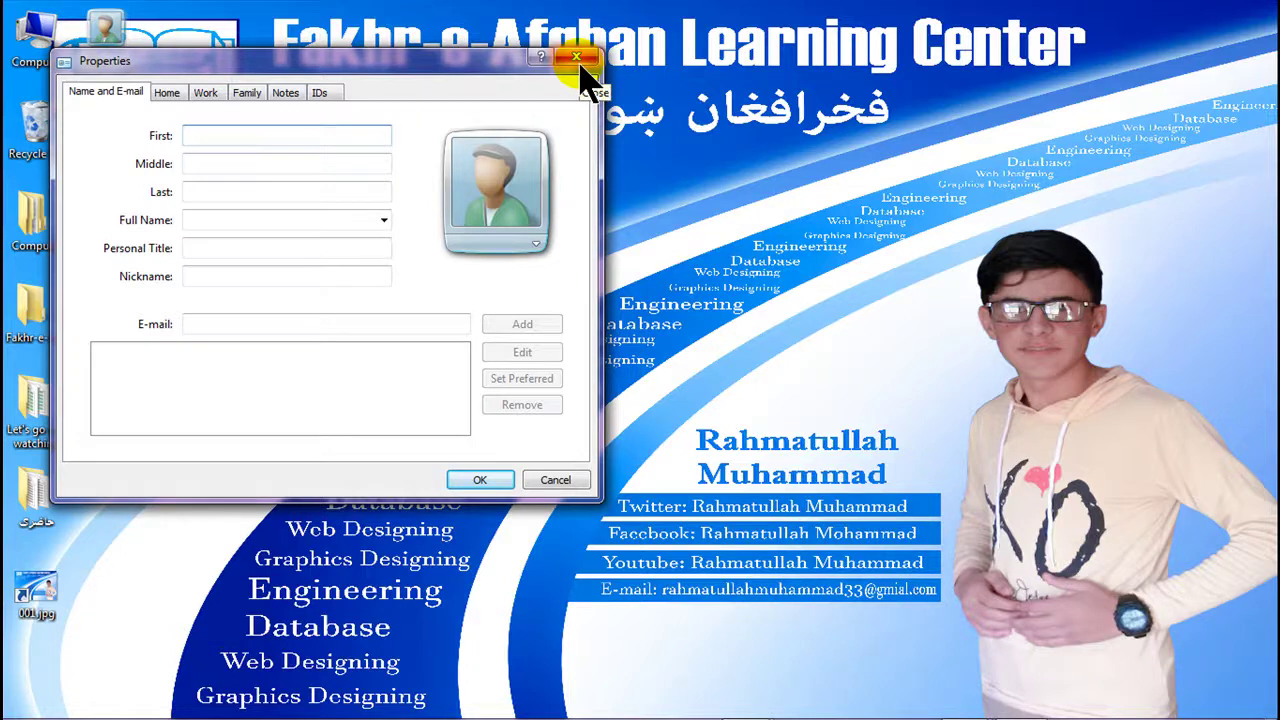
left_click(578, 60)
Step: Examine the item types offered for new desktop items, comparing them with the programs pinned to the taskbar
right_click(478, 22)
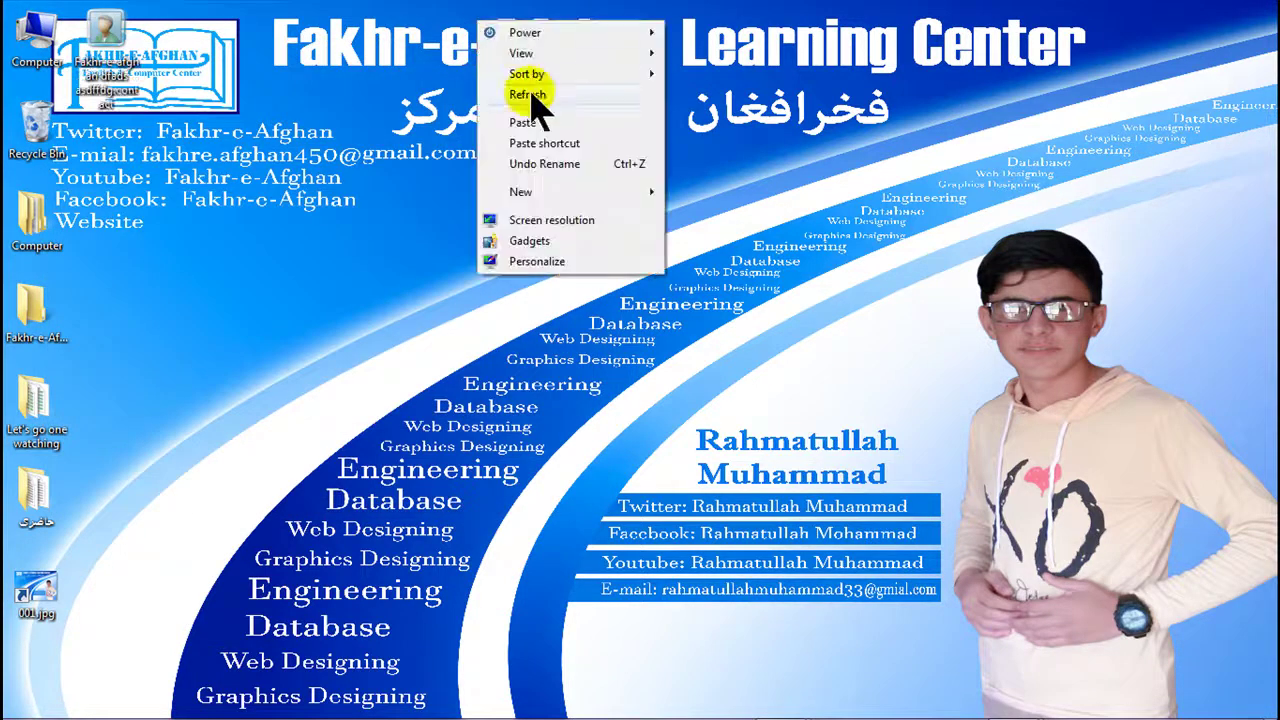
mouse_move(531, 191)
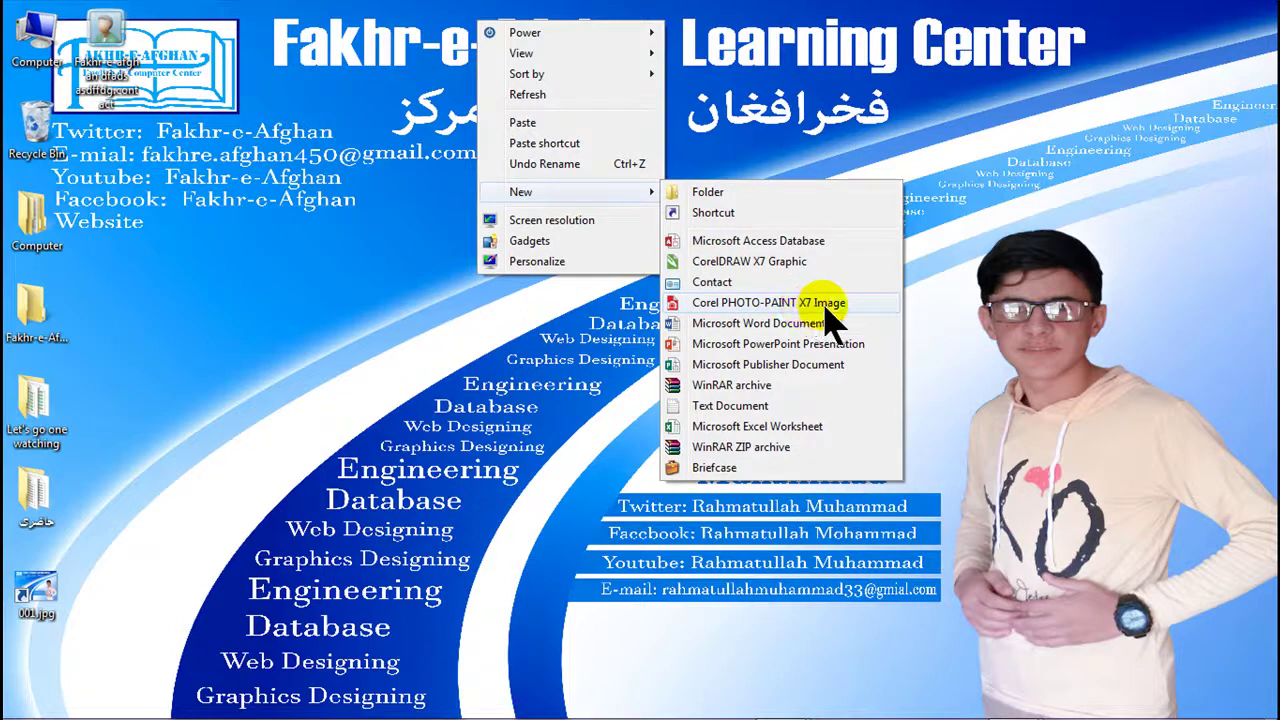
left_click(522, 337)
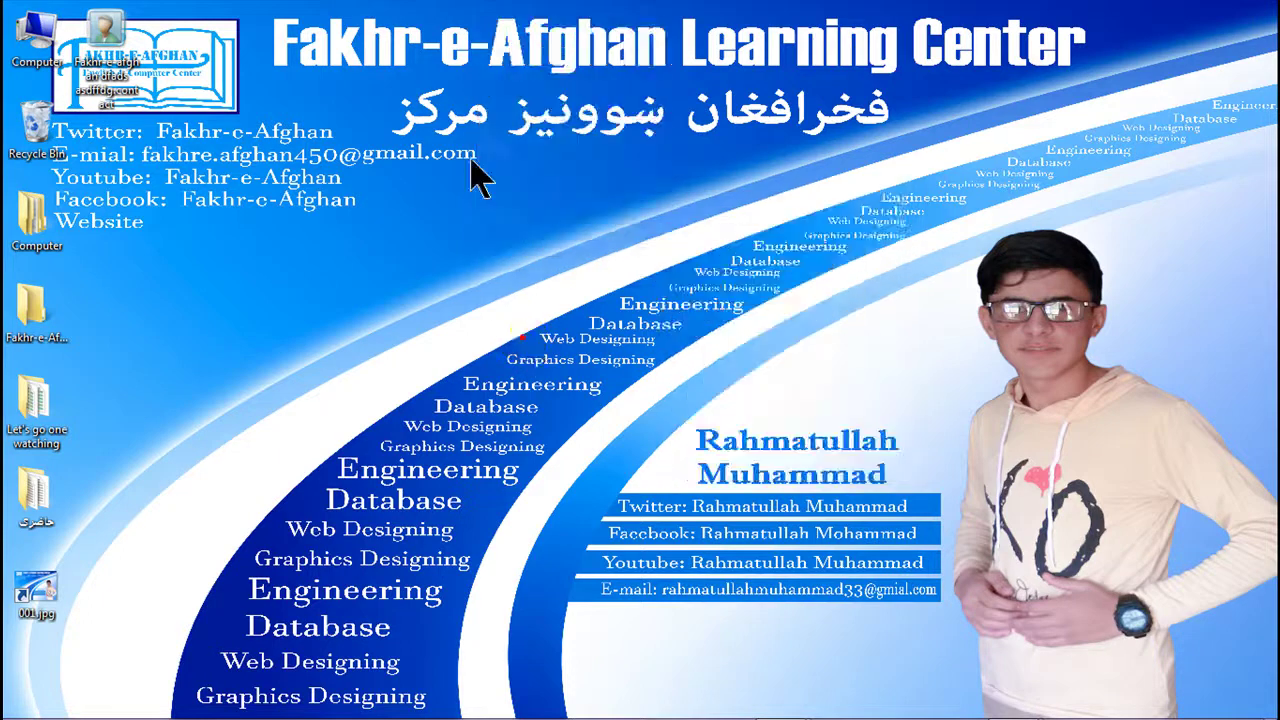
right_click(468, 160)
left_click(394, 277)
mouse_move(670, 705)
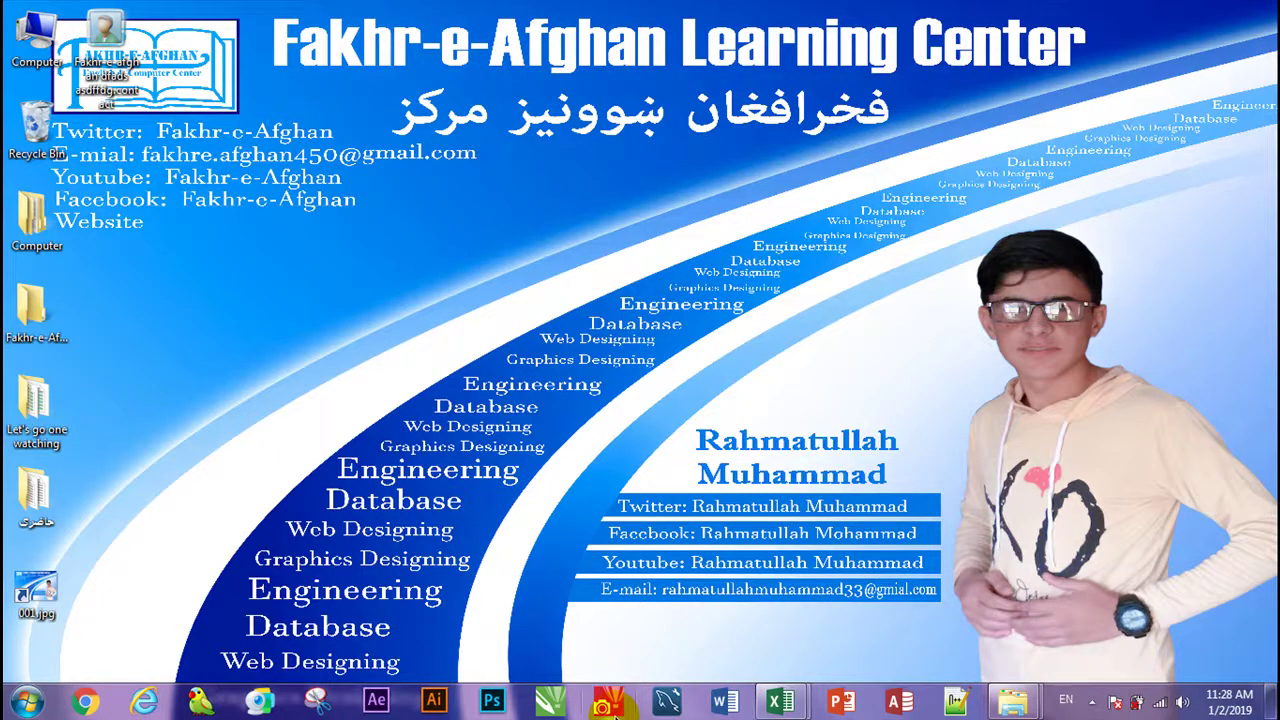
right_click(578, 294)
mouse_move(720, 467)
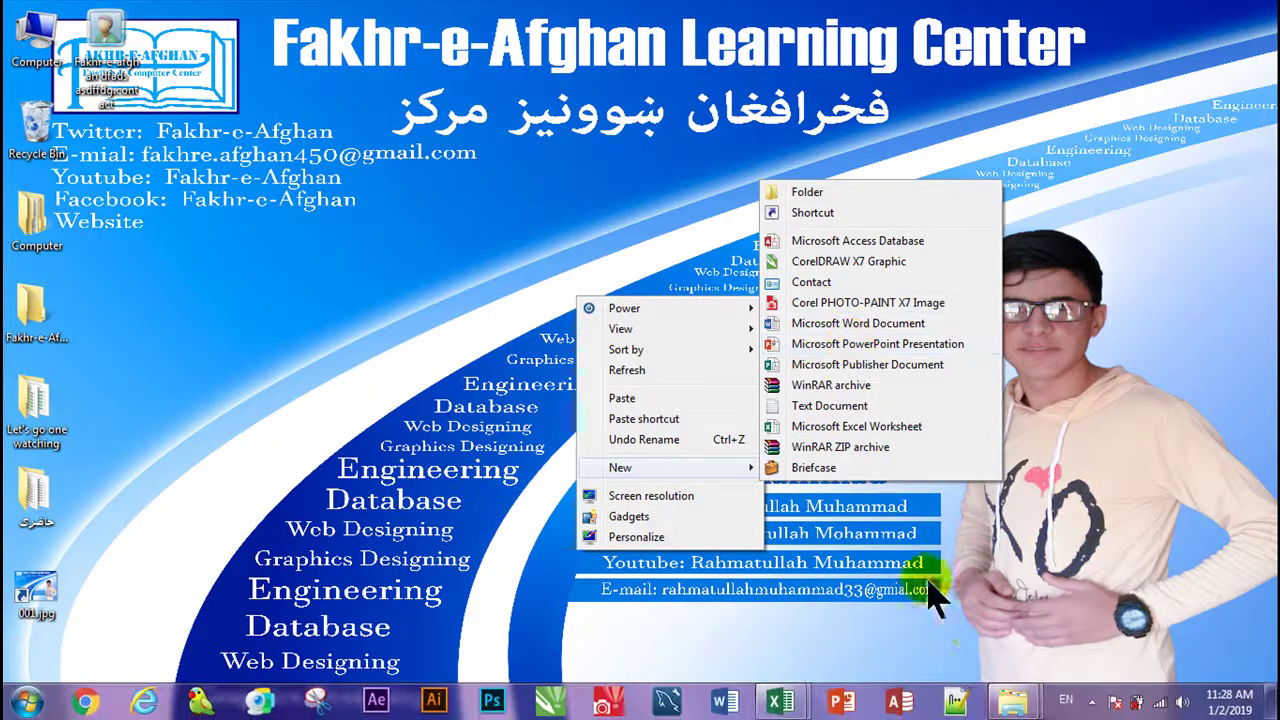
left_click(1096, 700)
left_click(1098, 590)
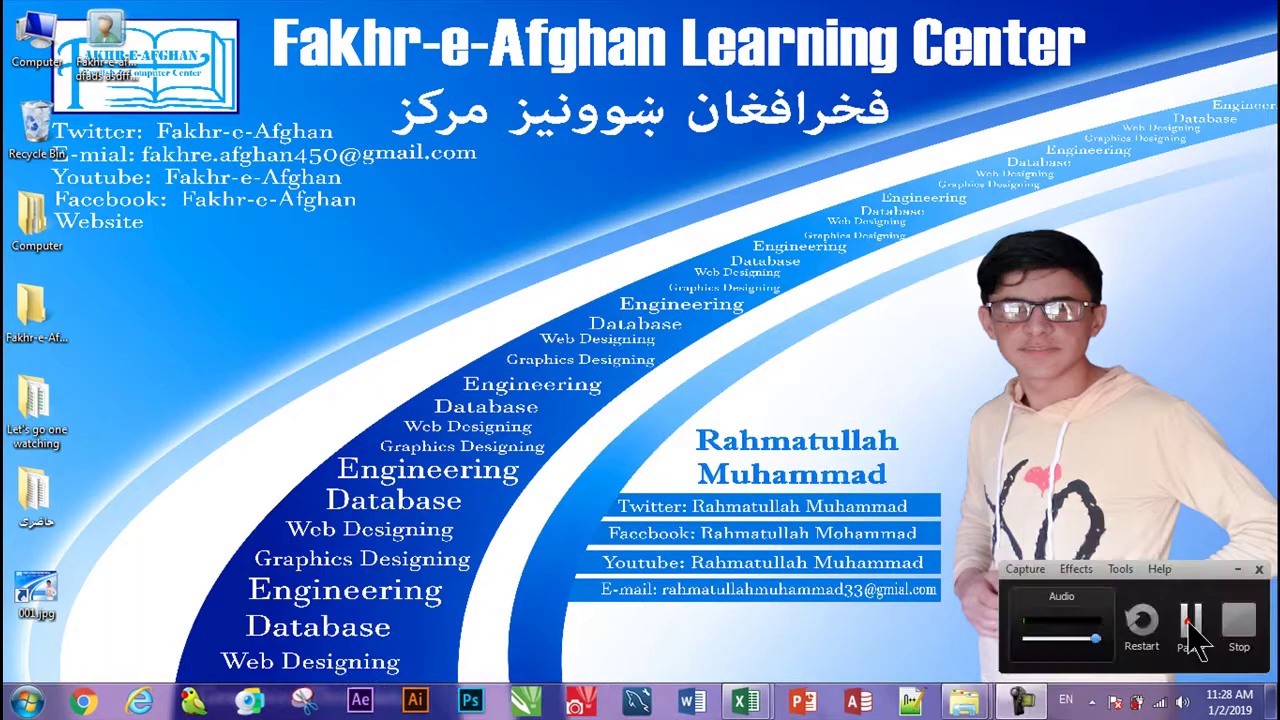
Step: Create a new WinRAR archive on the desktop with its default name and try to move it toward the middle of the desktop
right_click(729, 341)
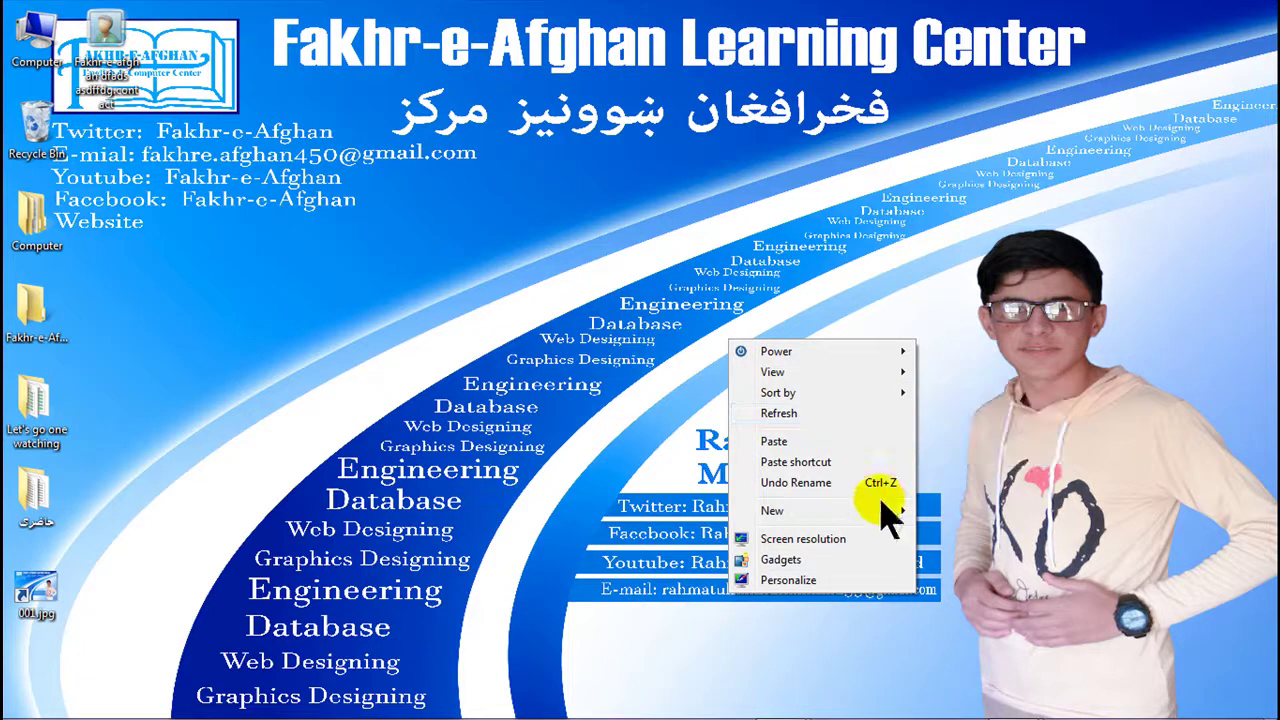
mouse_move(890, 512)
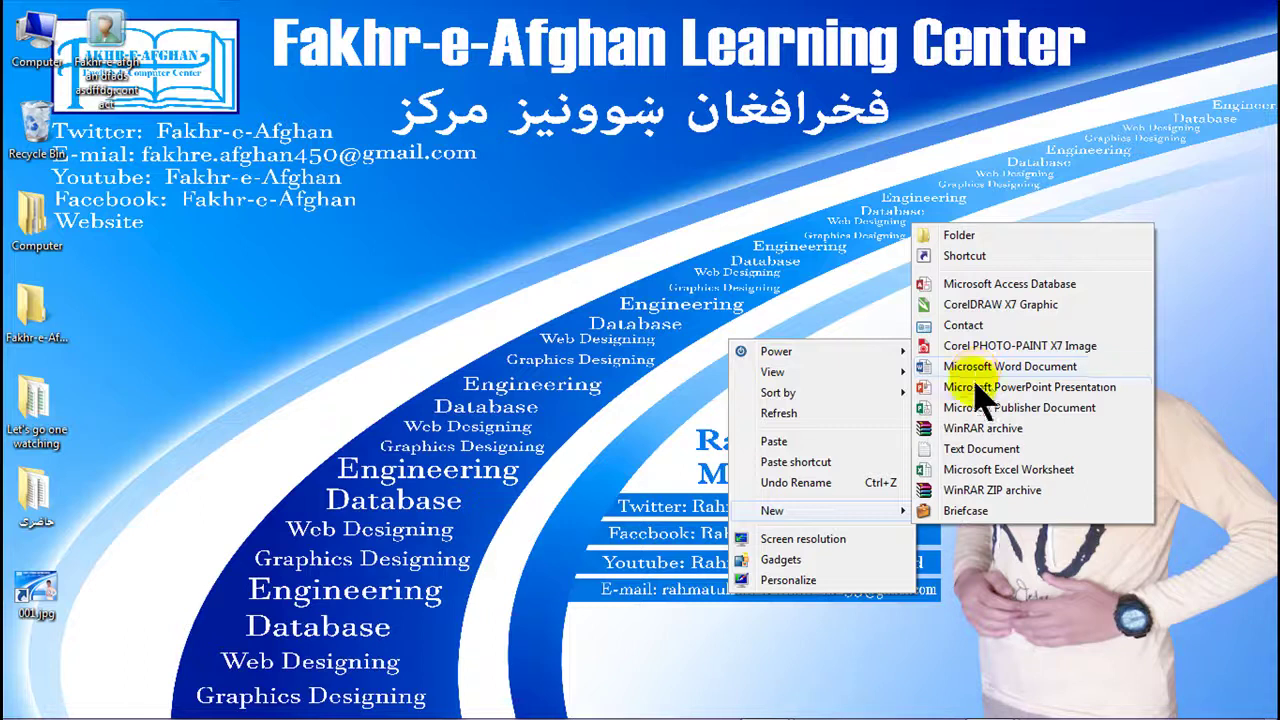
left_click(972, 430)
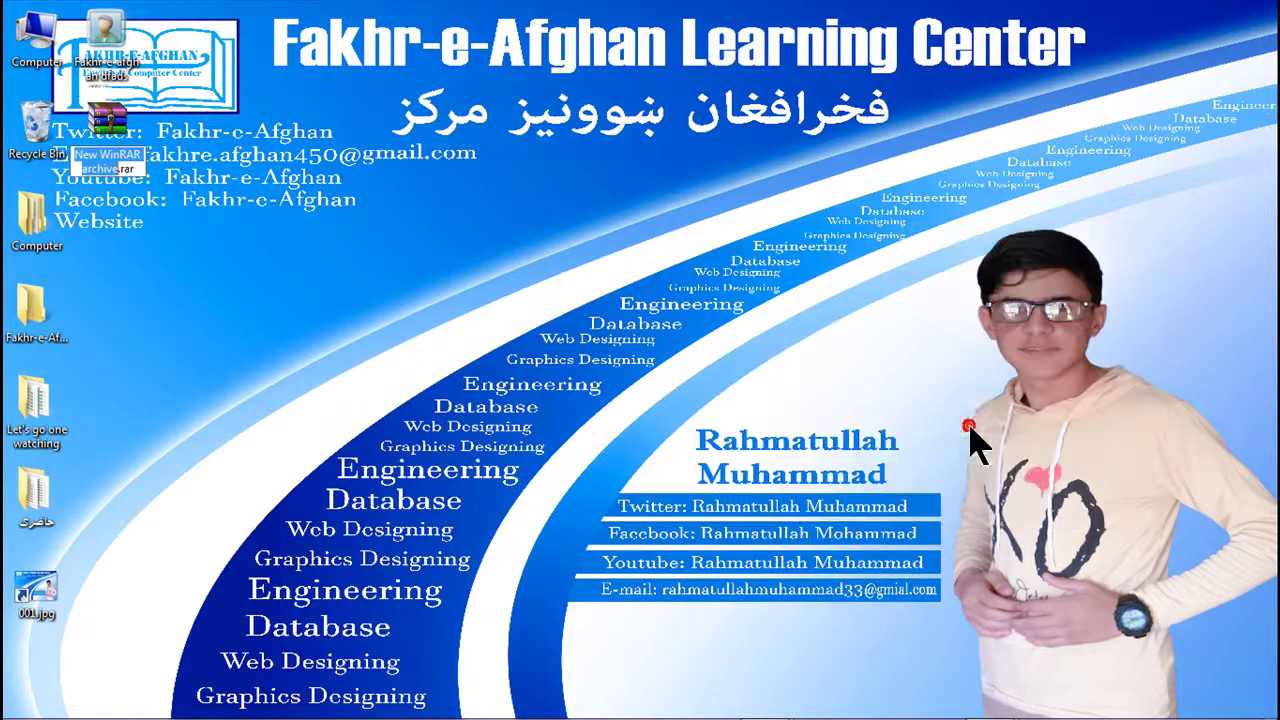
left_click_drag(107, 118, 555, 452)
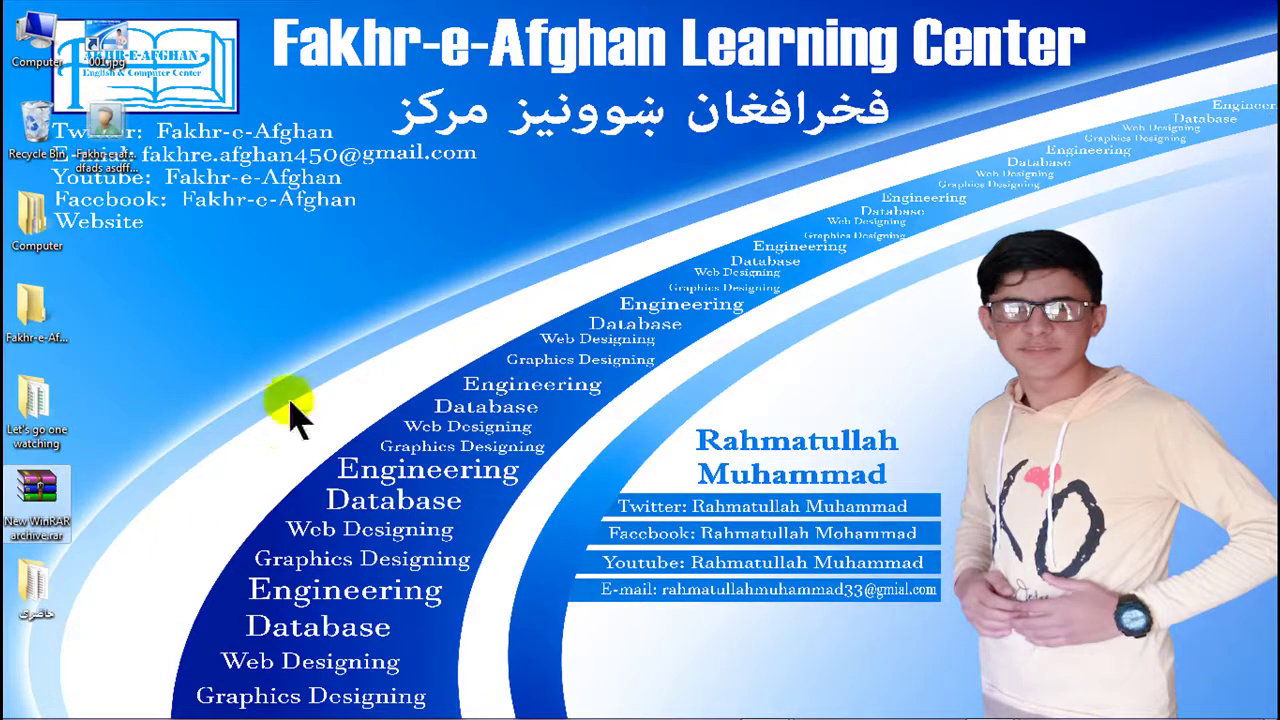
Step: Turn off automatic arrangement of the desktop icons
right_click(444, 241)
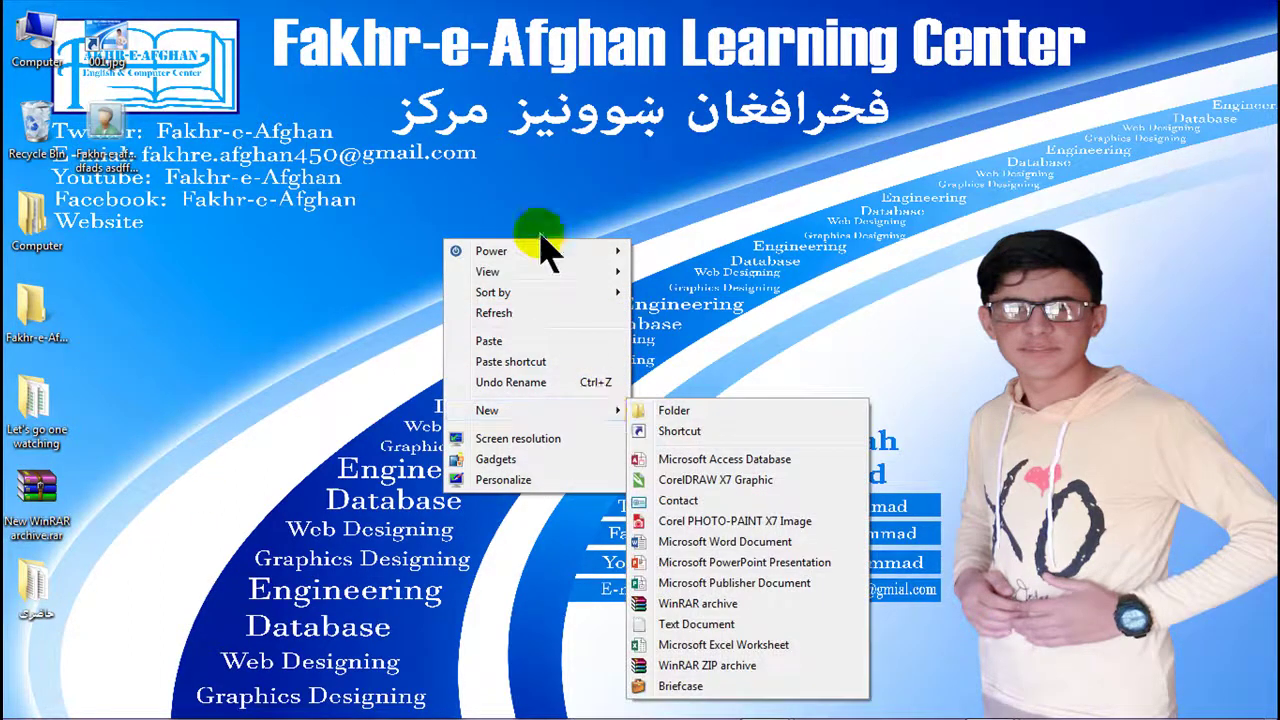
mouse_move(571, 274)
left_click(683, 342)
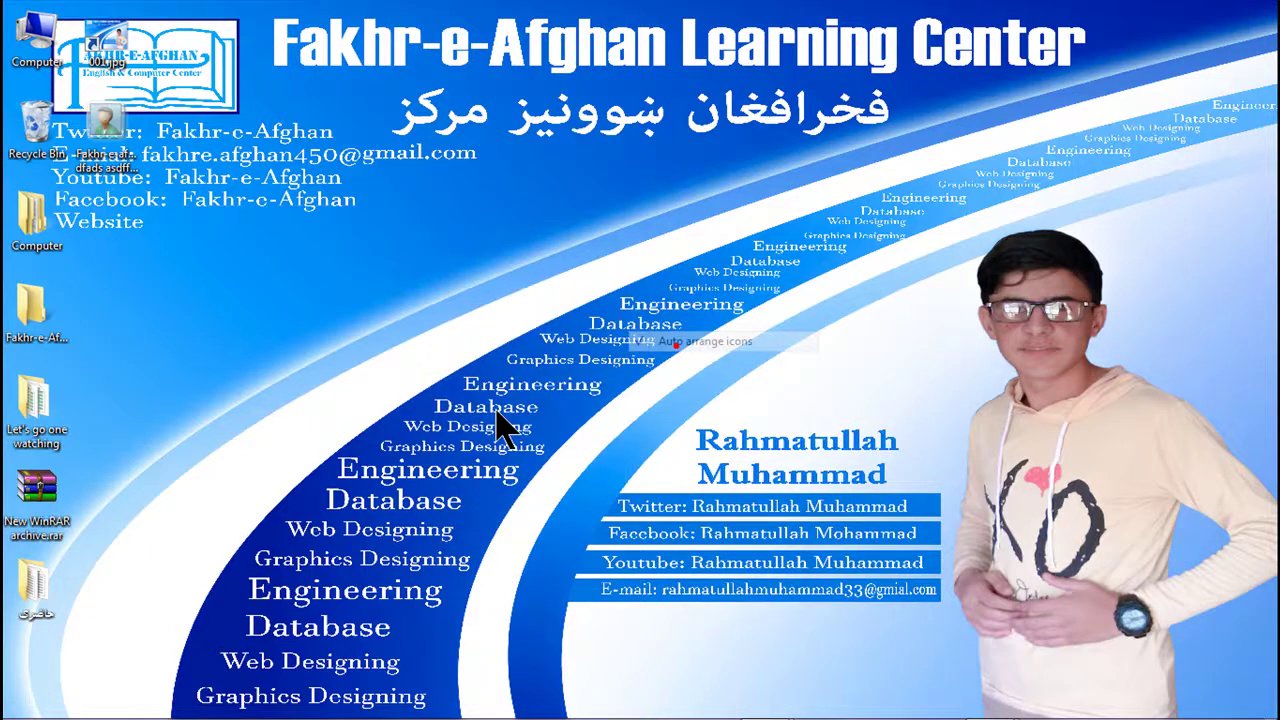